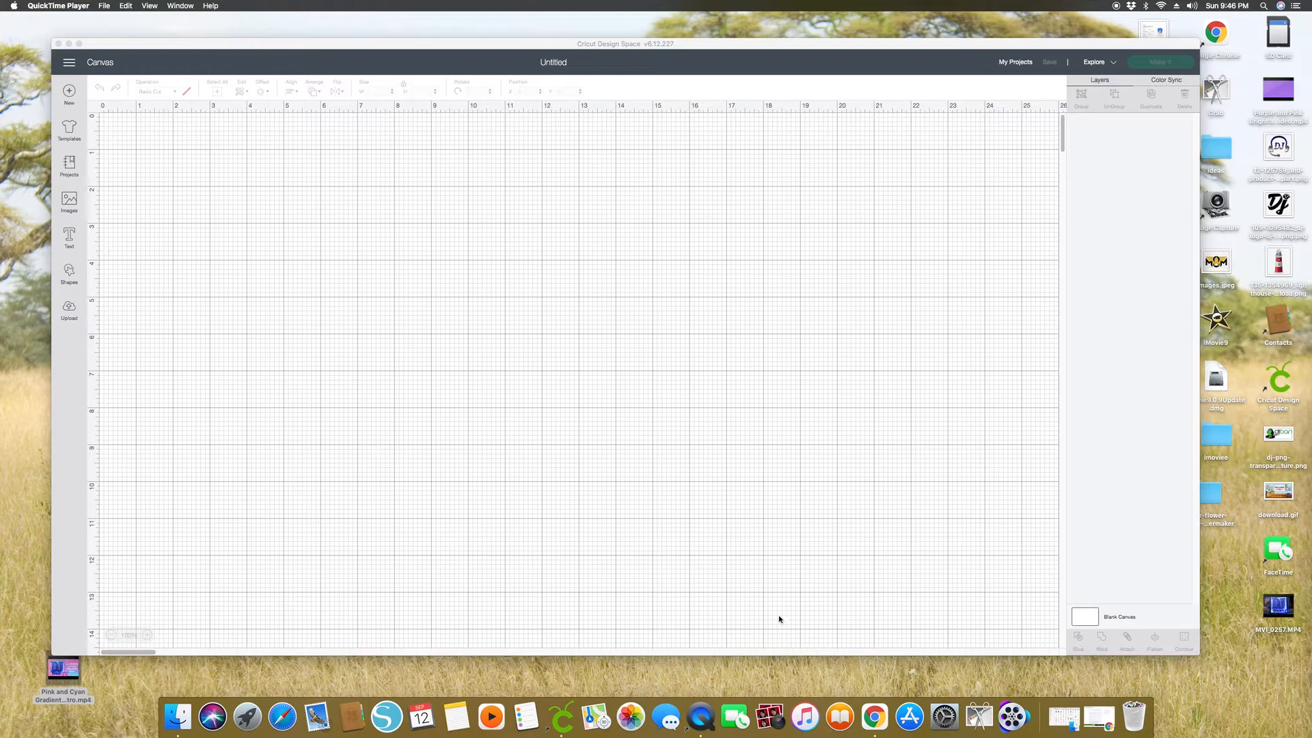
Switch to Chrome and show the beginning of the Special Heart Studio Freebie Vault page, including its Freebie Vault link.
left_click(879, 714)
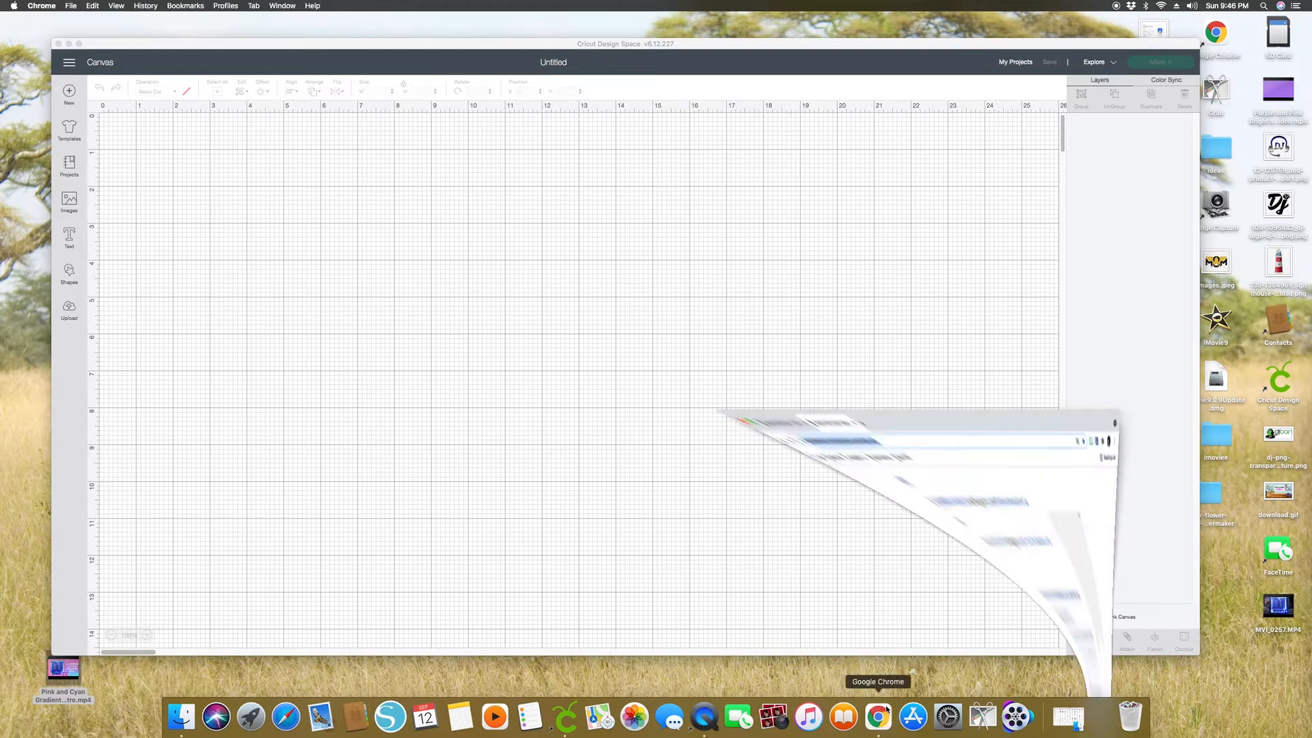
left_click(537, 60)
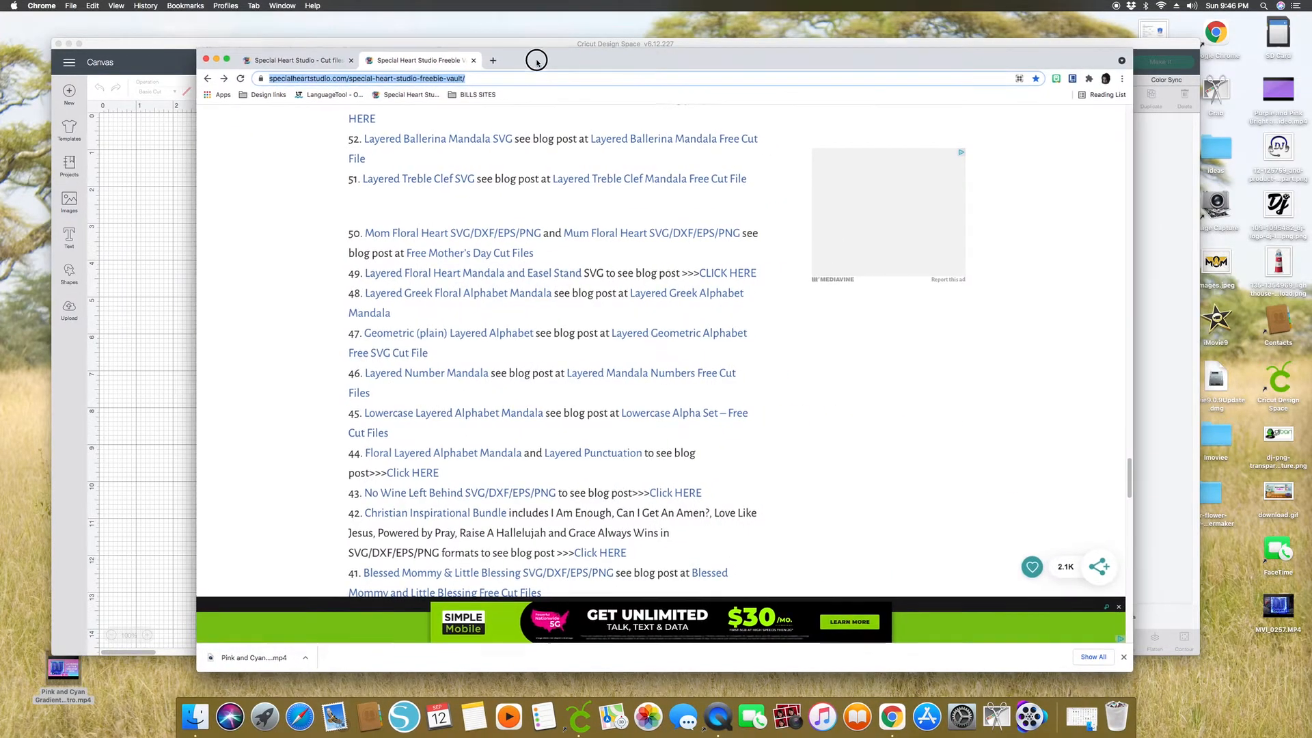
left_click_drag(536, 60, 554, 93)
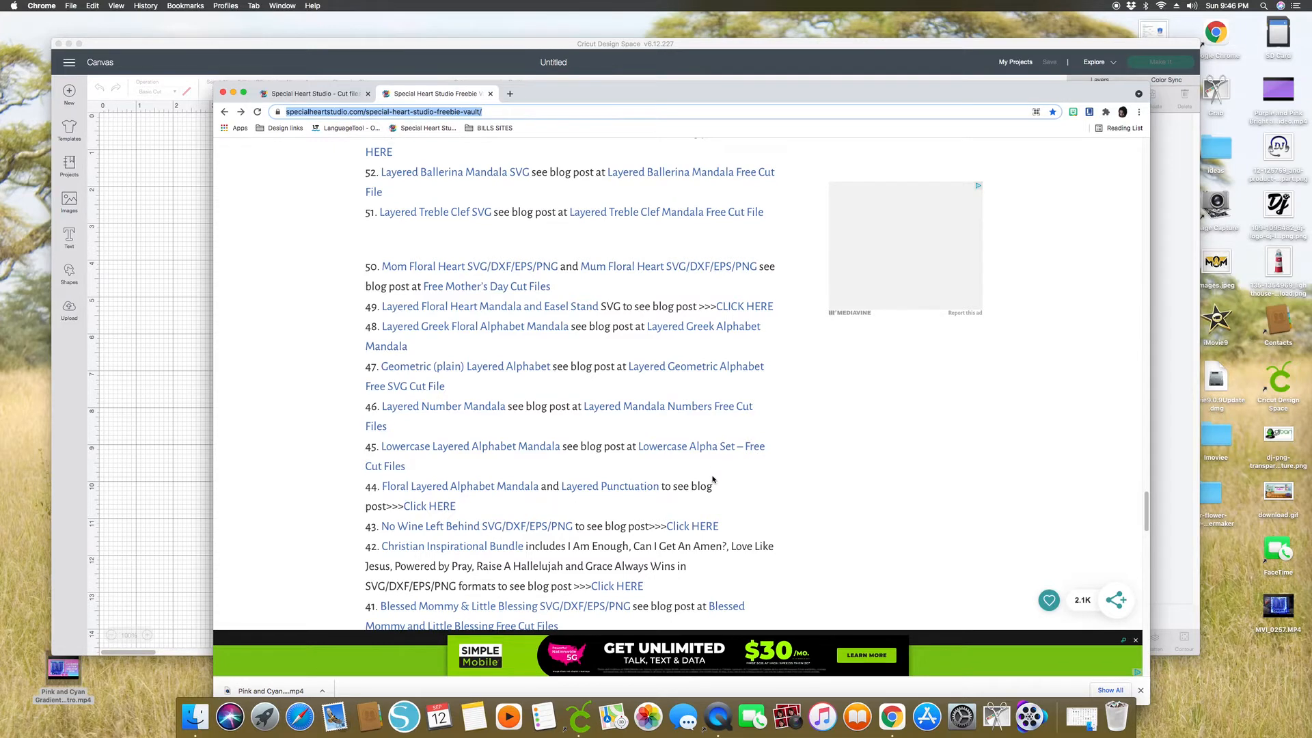
scroll(714, 478, "up", 10)
scroll(714, 475, "up", 15)
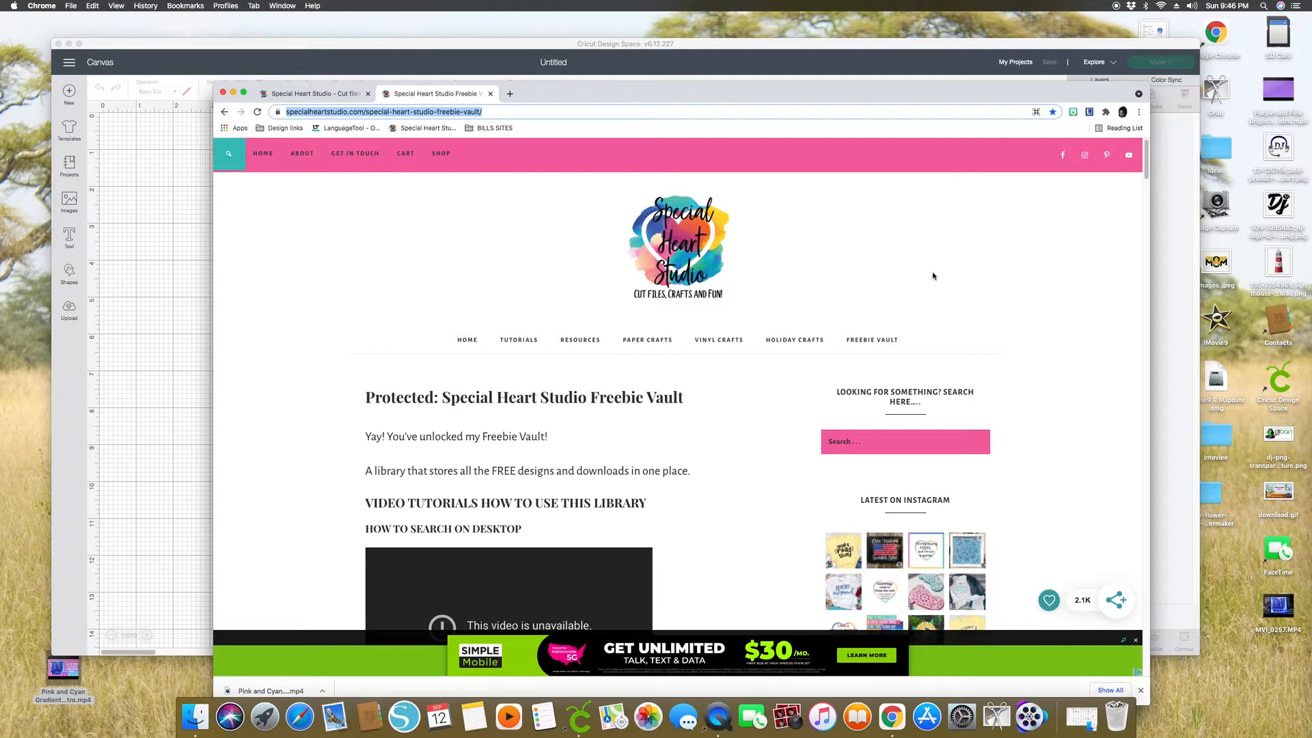
left_click(871, 343)
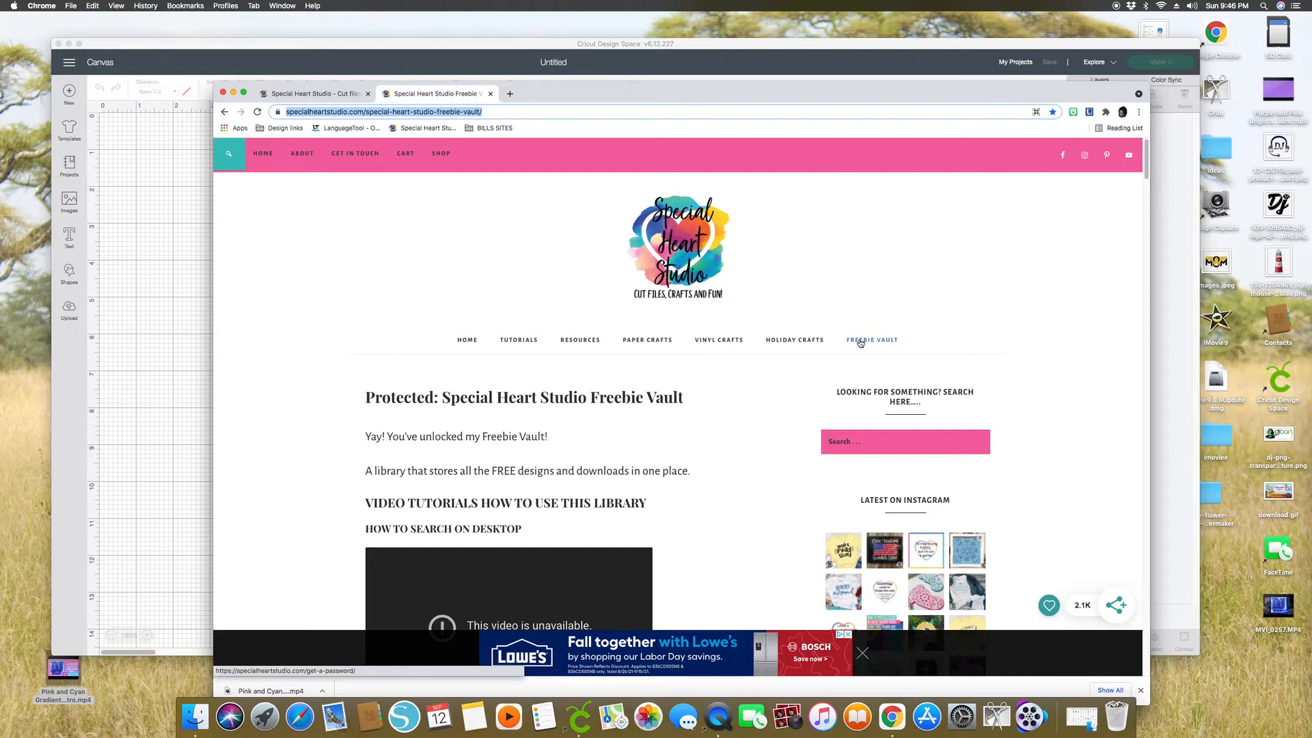
Find entry 45 in the vault list and view its Lowercase Alpha Set – Free Cut Files blog post.
scroll(731, 456, "down", 3)
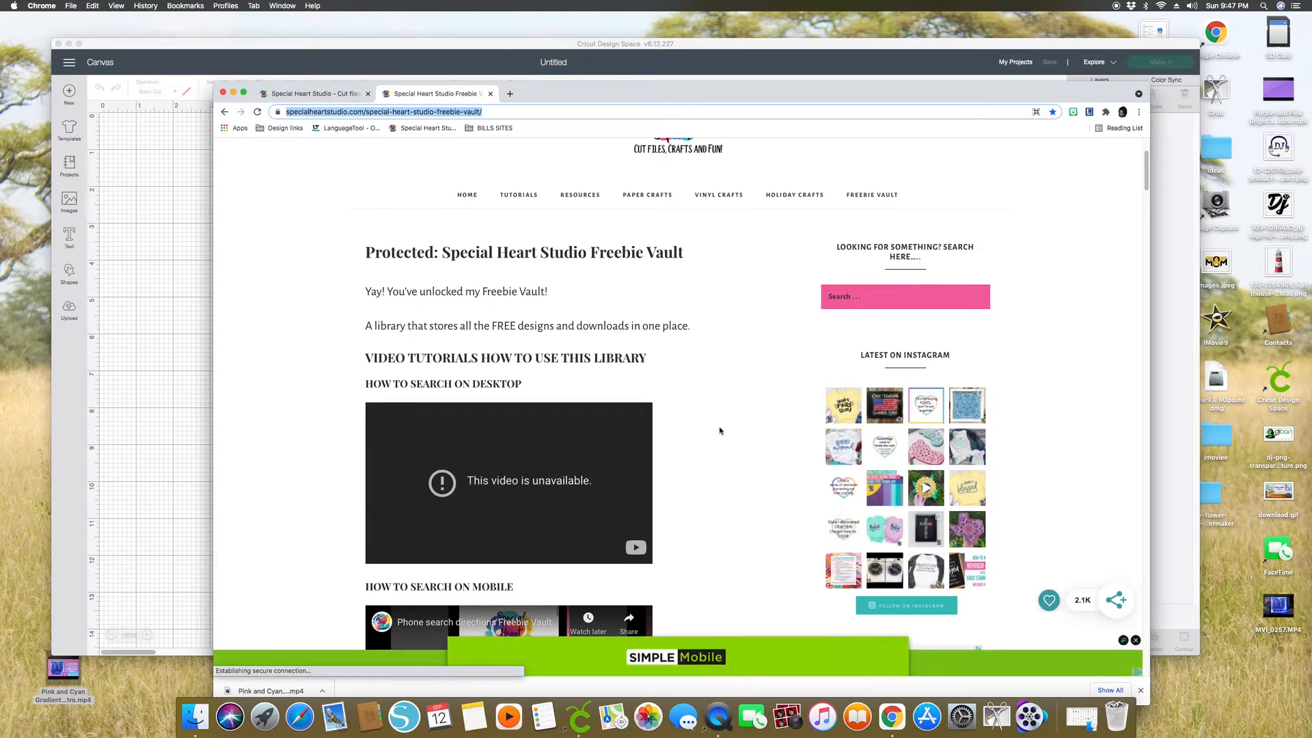
scroll(720, 431, "down", 15)
scroll(537, 462, "down", 10)
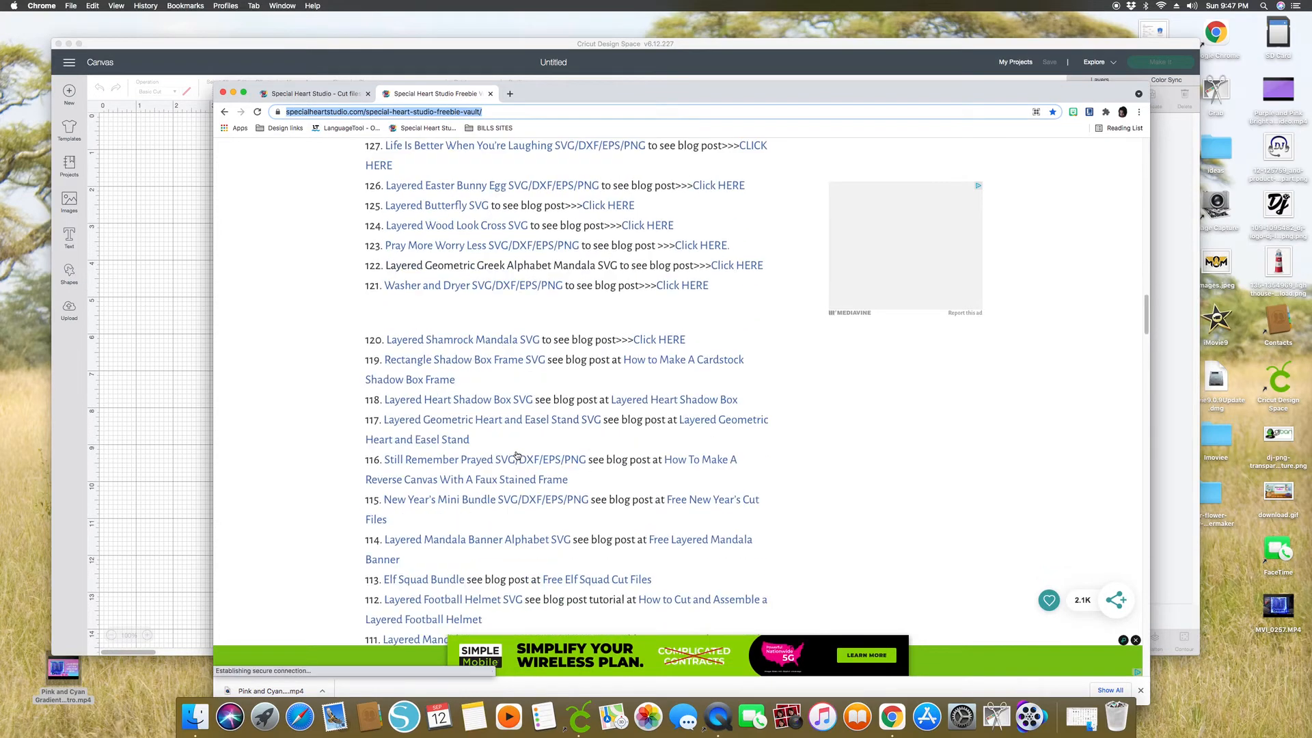
scroll(517, 455, "down", 15)
scroll(519, 456, "down", 15)
left_click(461, 295)
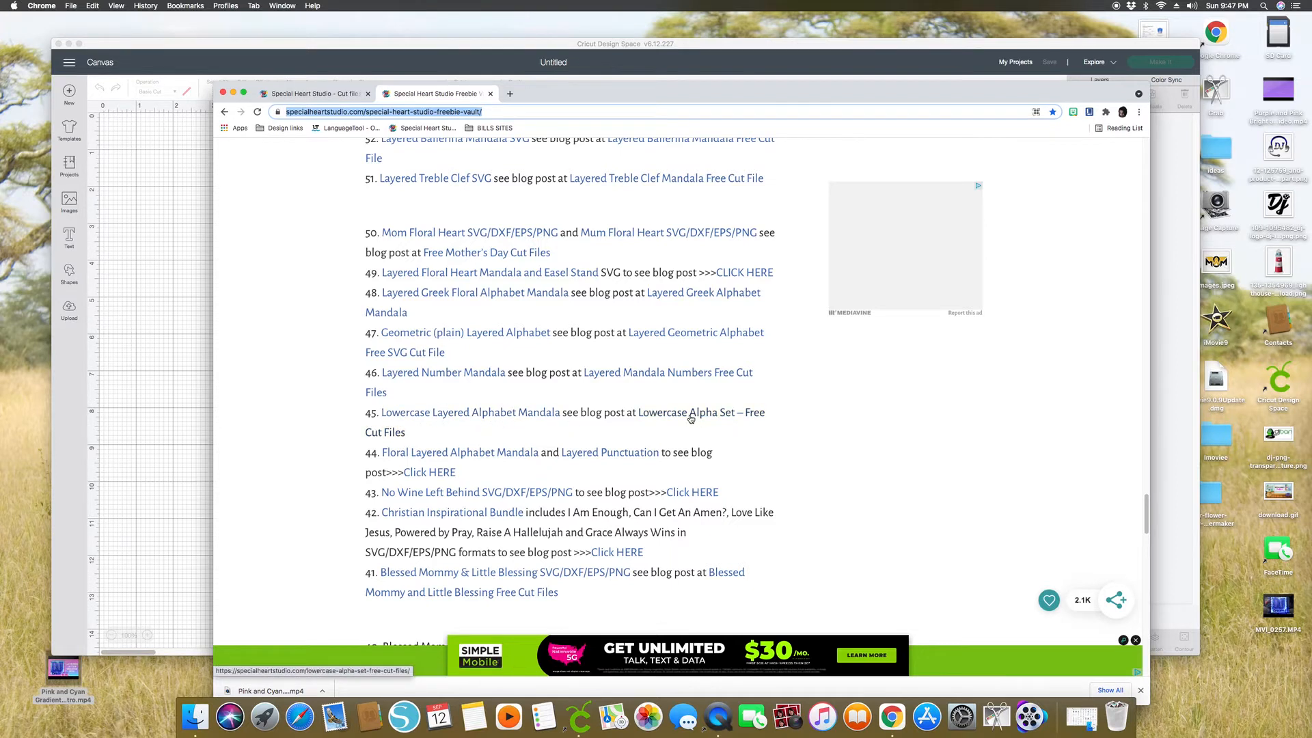
left_click(691, 414)
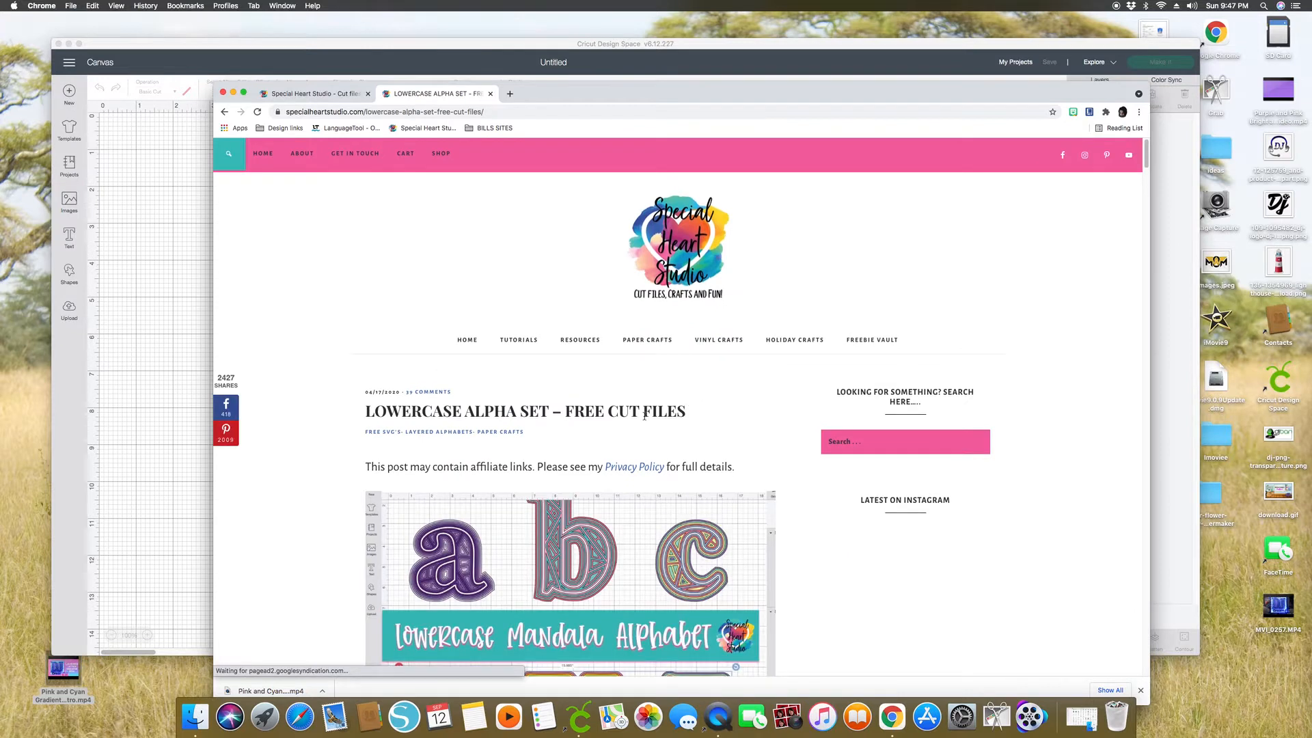
scroll(704, 437, "down", 1)
scroll(704, 436, "down", 2)
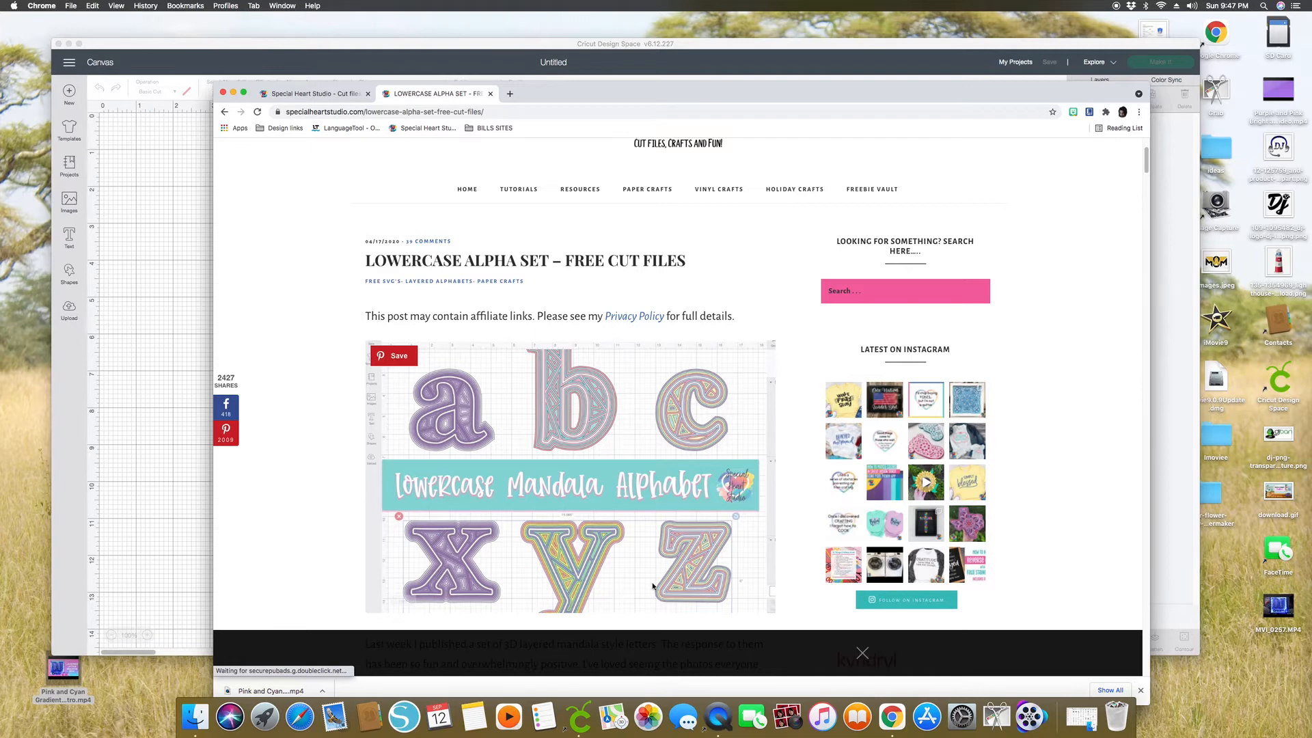
Return to the Freebie Vault list and download the Layered Punctuation set from entry 44.
left_click(224, 113)
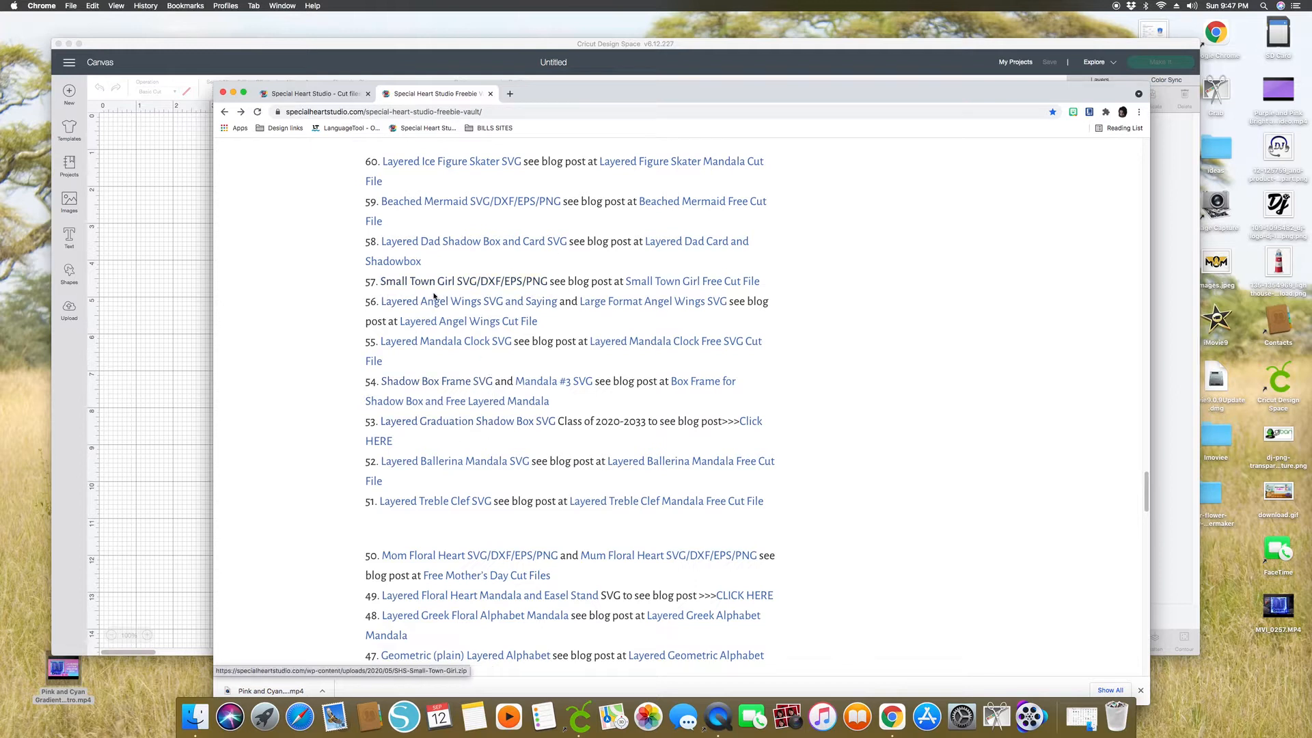
scroll(466, 503, "down", 1)
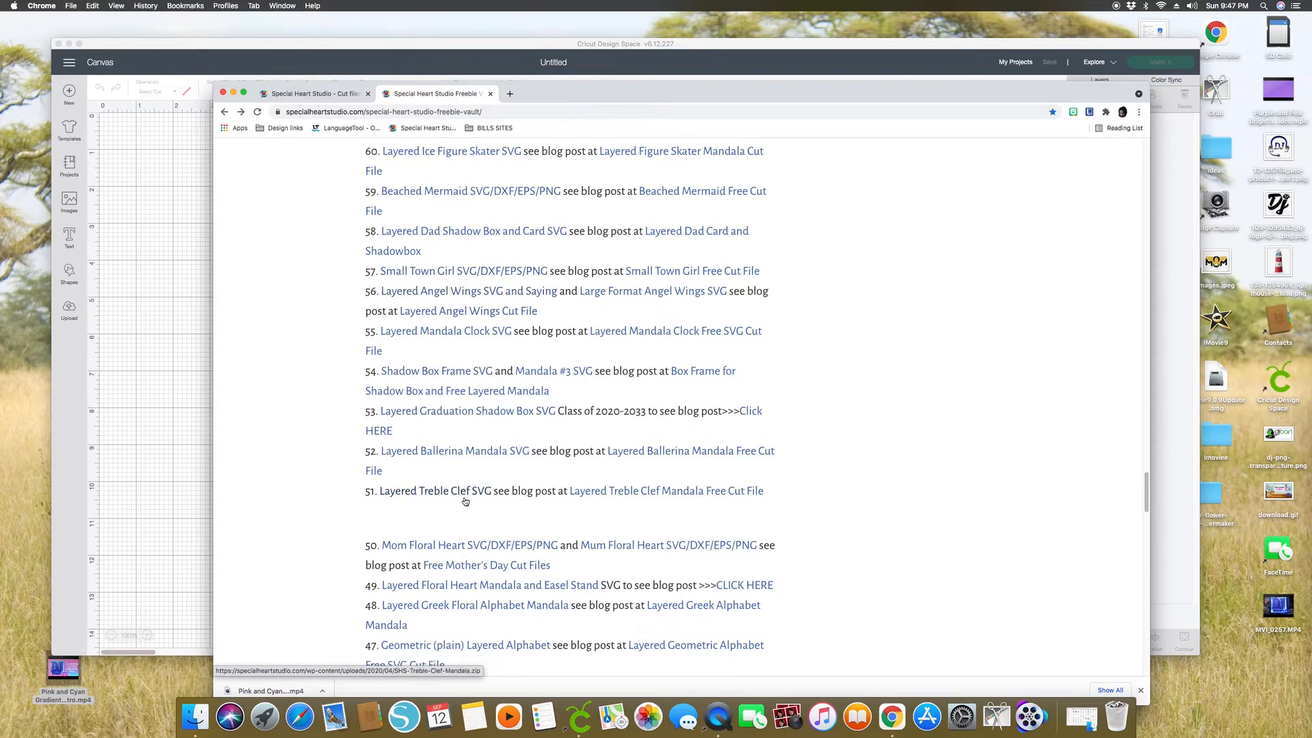
scroll(465, 503, "down", 5)
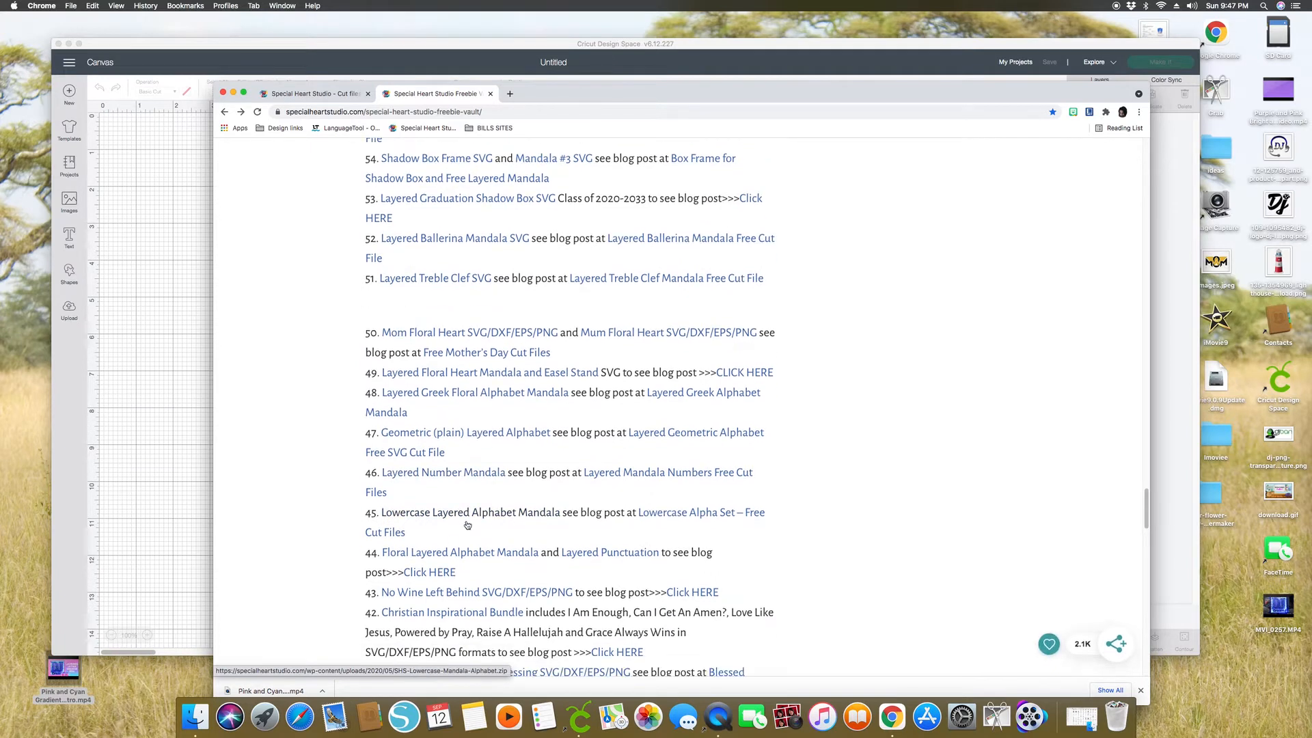
scroll(418, 553, "down", 2)
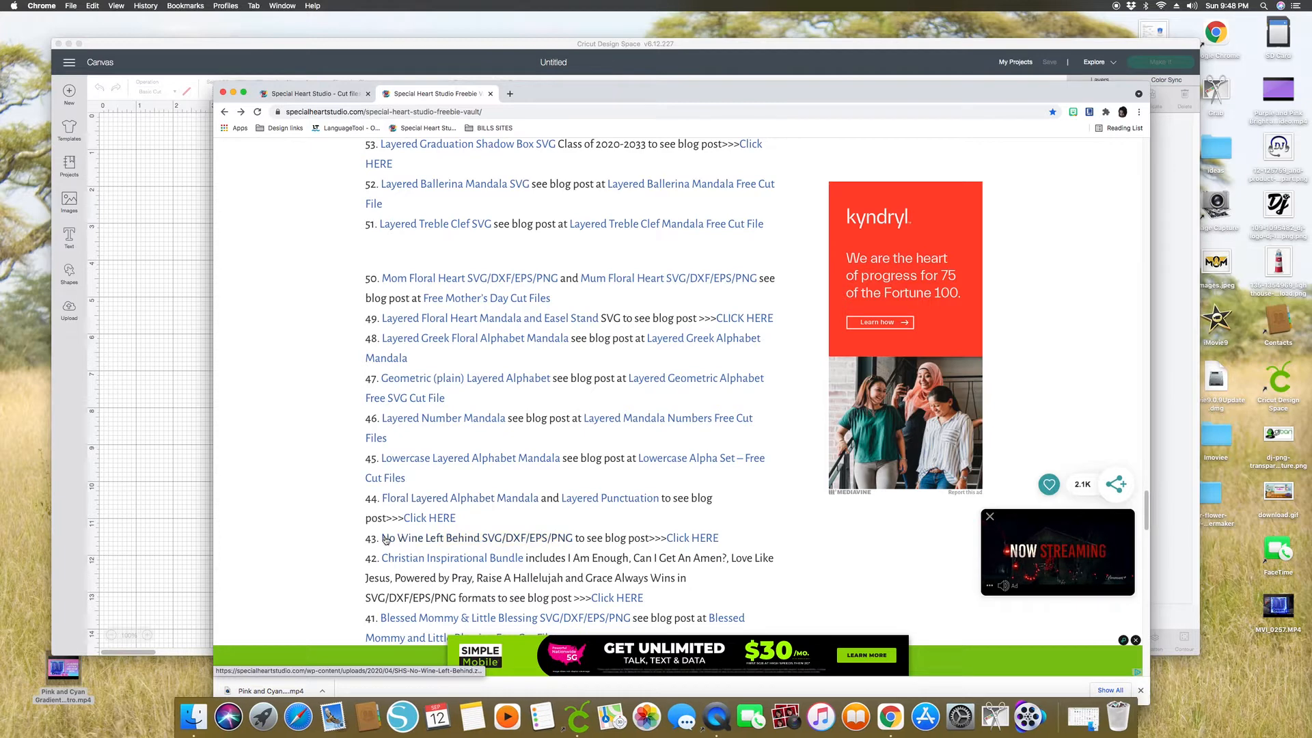
left_click(603, 501)
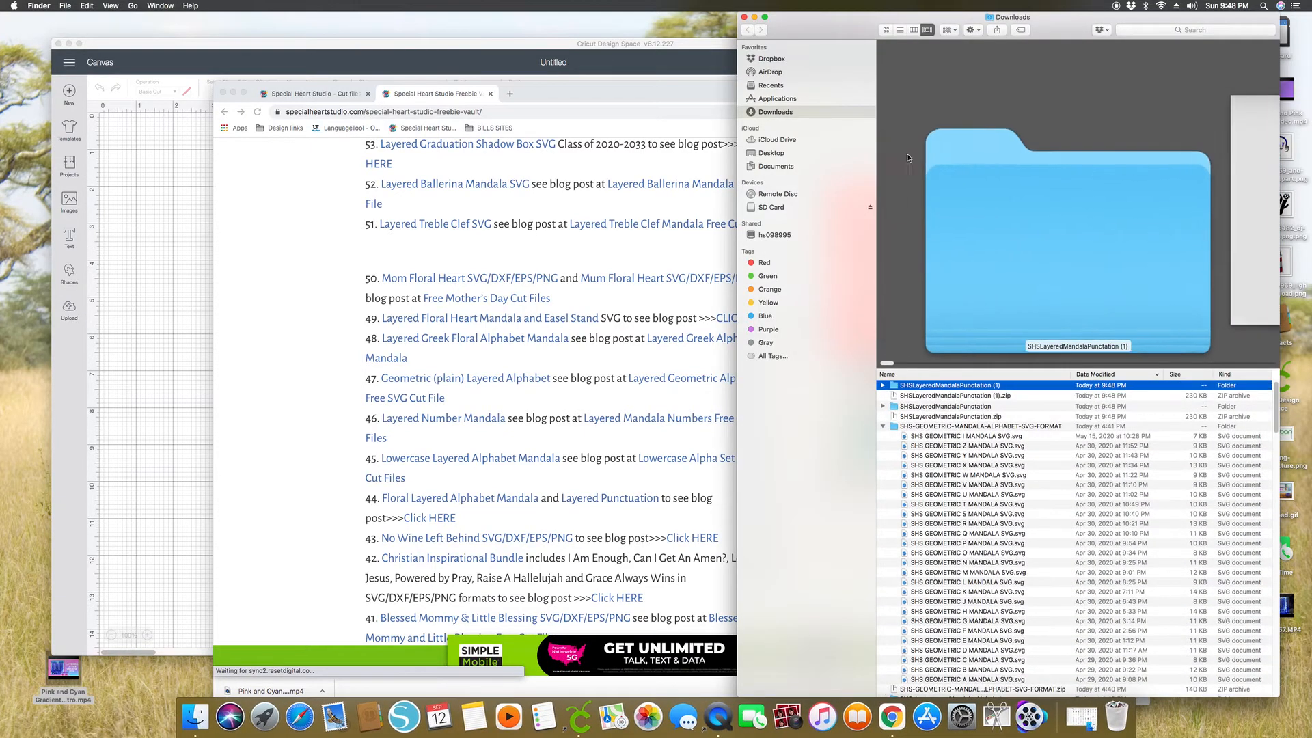
Move the duplicate SHSLayeredMandalaPunctation (1) folder to the trash, and download the Floral Layered Alphabet Mandala from entry 44 of the vault list.
right_click(966, 387)
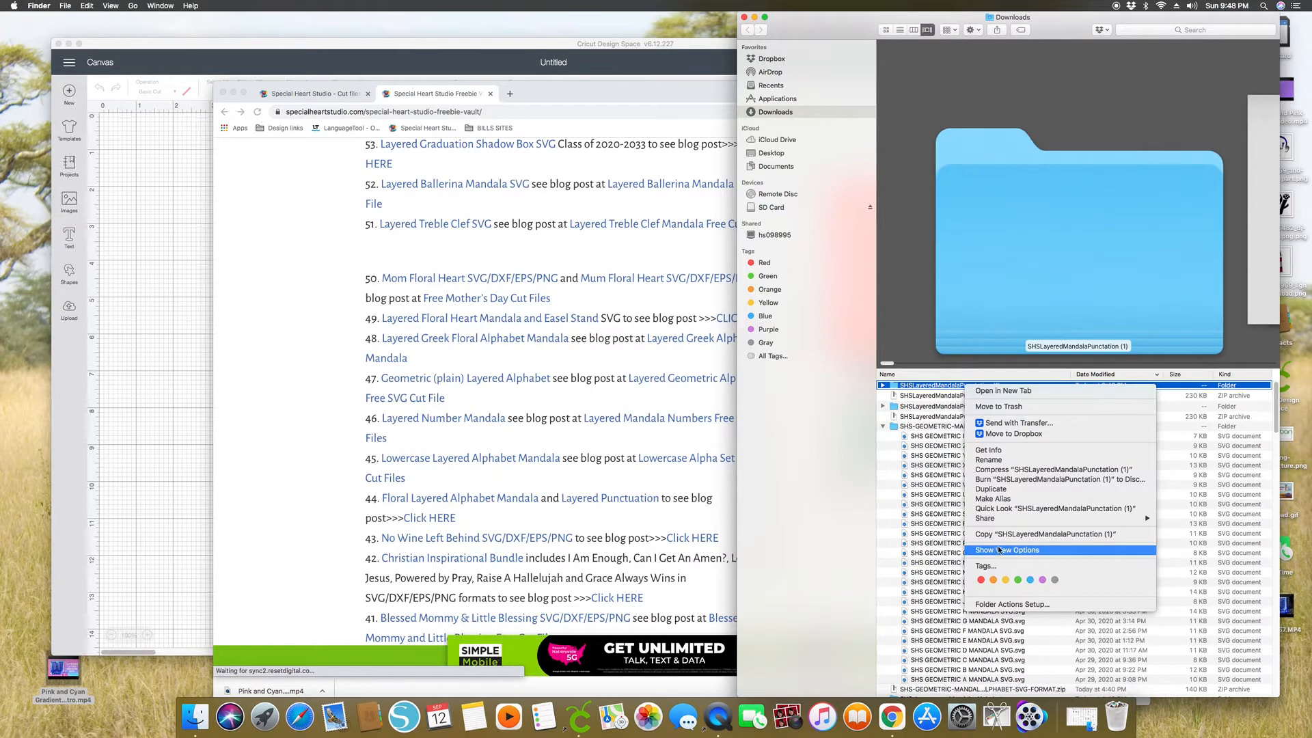
left_click(1011, 406)
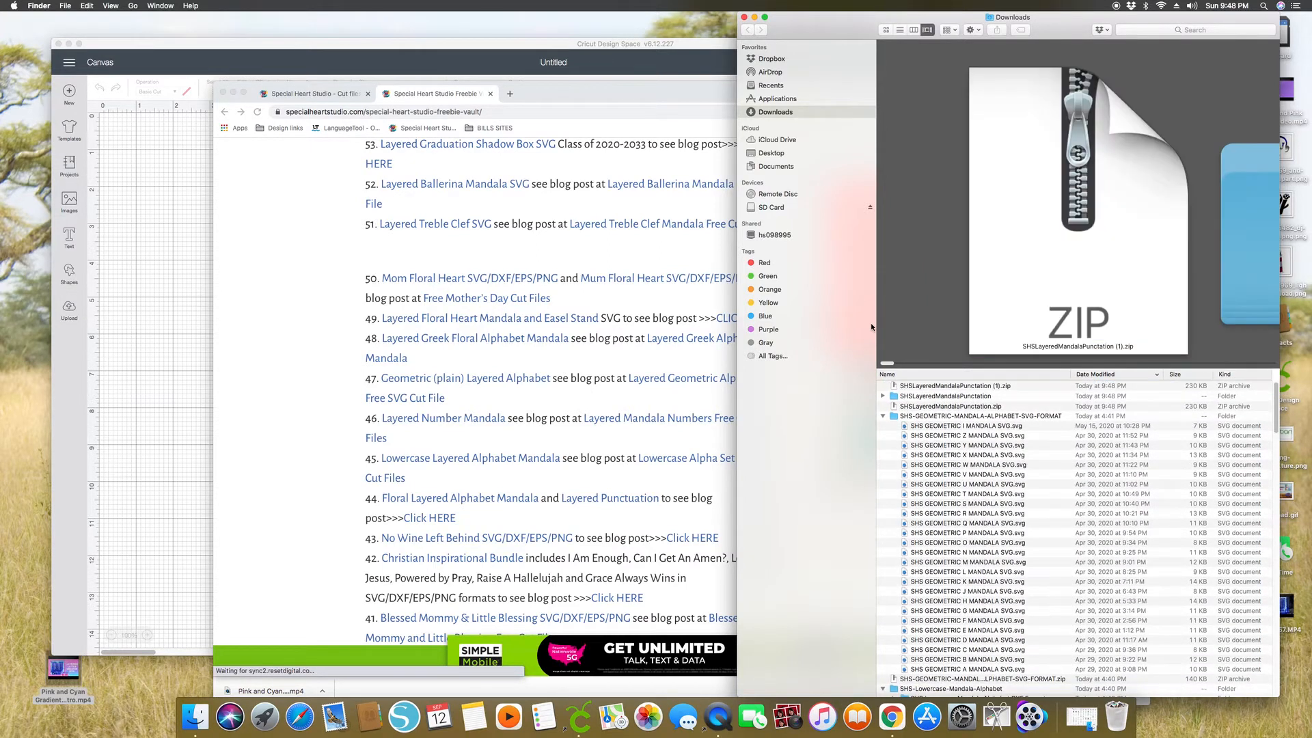
left_click(753, 17)
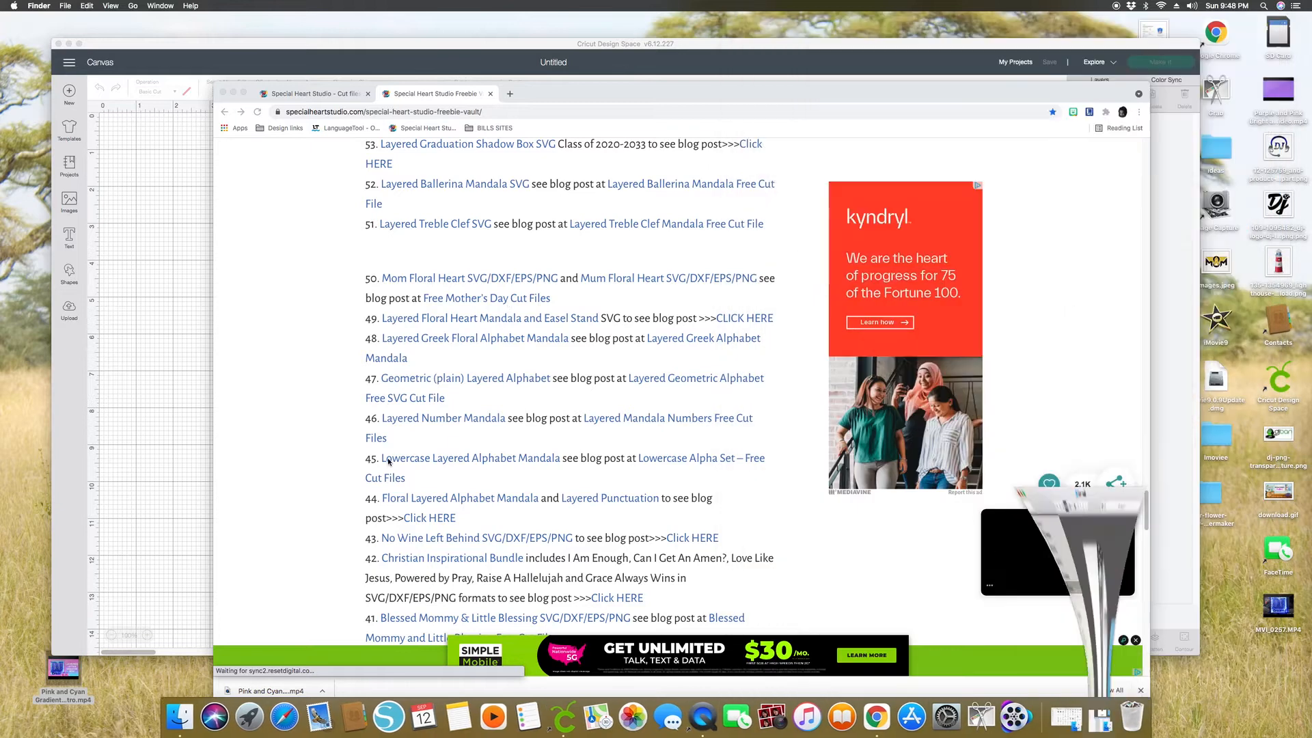
left_click(469, 502)
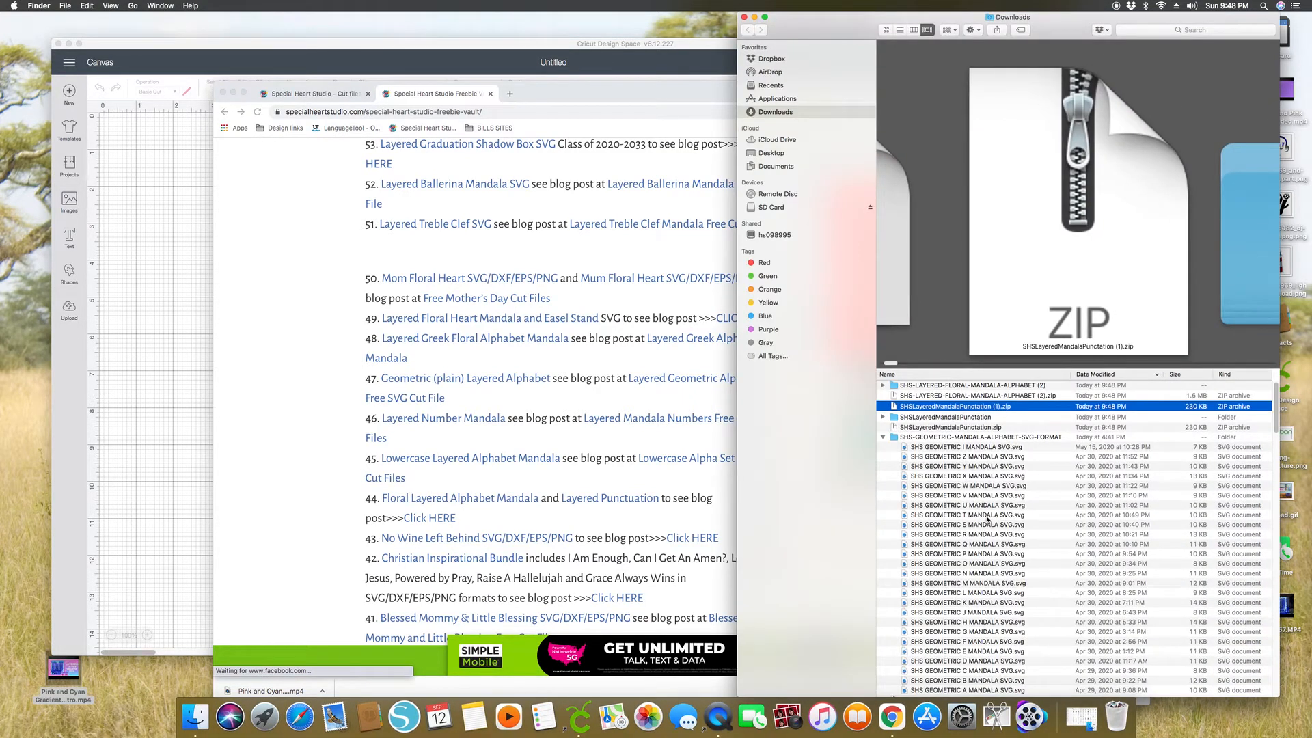
Expand the SHSLayeredMandalaPunctation folder in Downloads and inspect its DXF and SVG format subfolders.
left_click(883, 417)
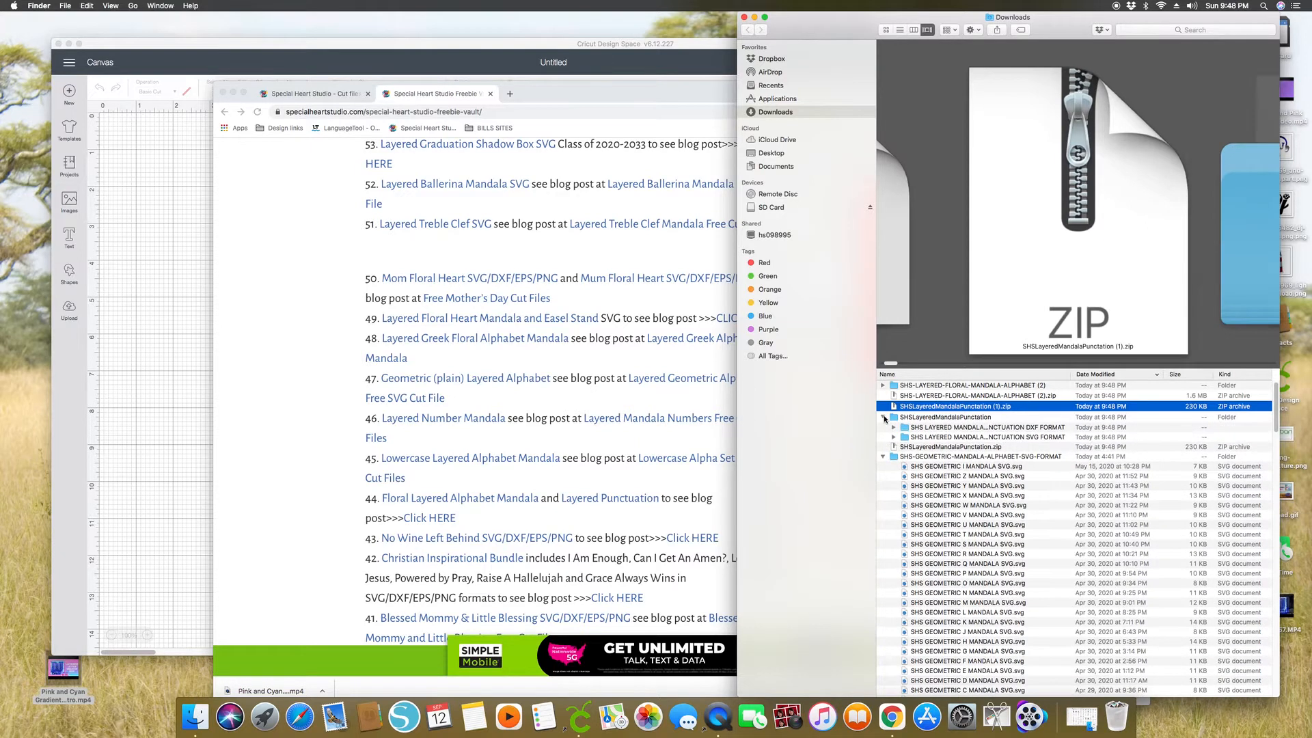
left_click(919, 428)
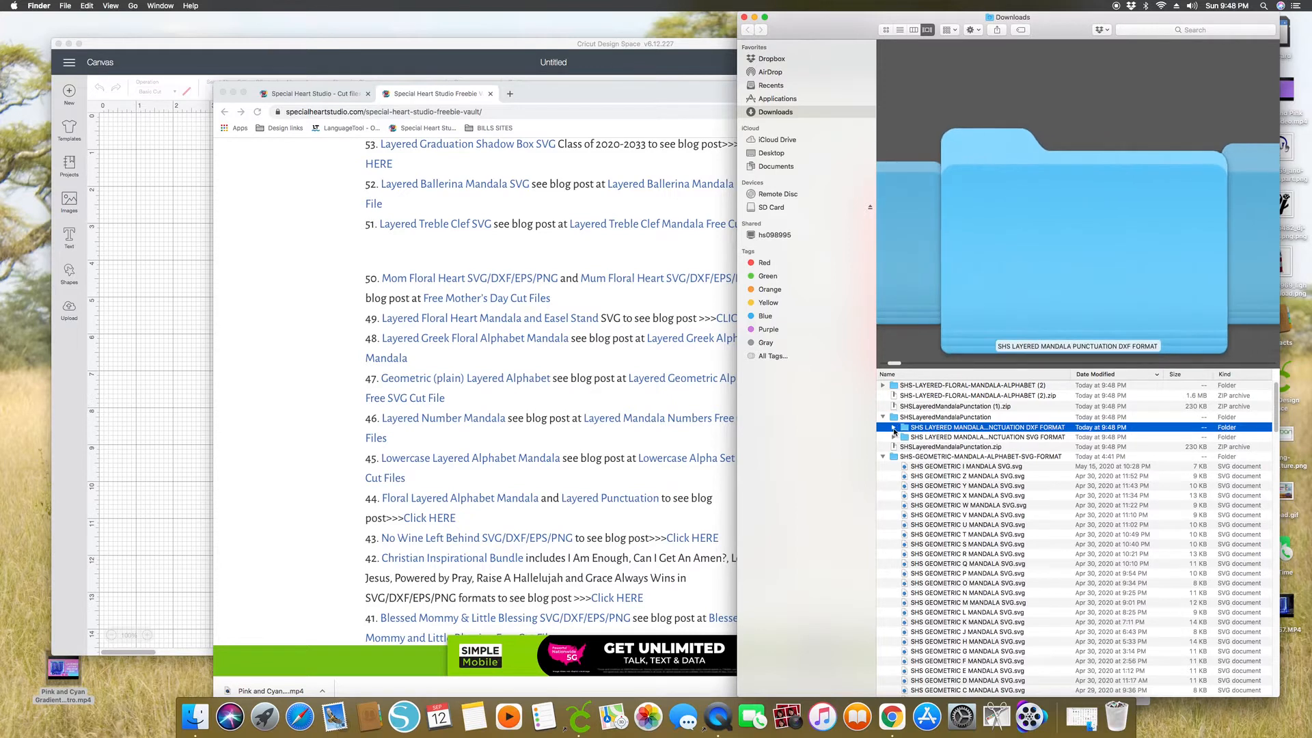
key("Right")
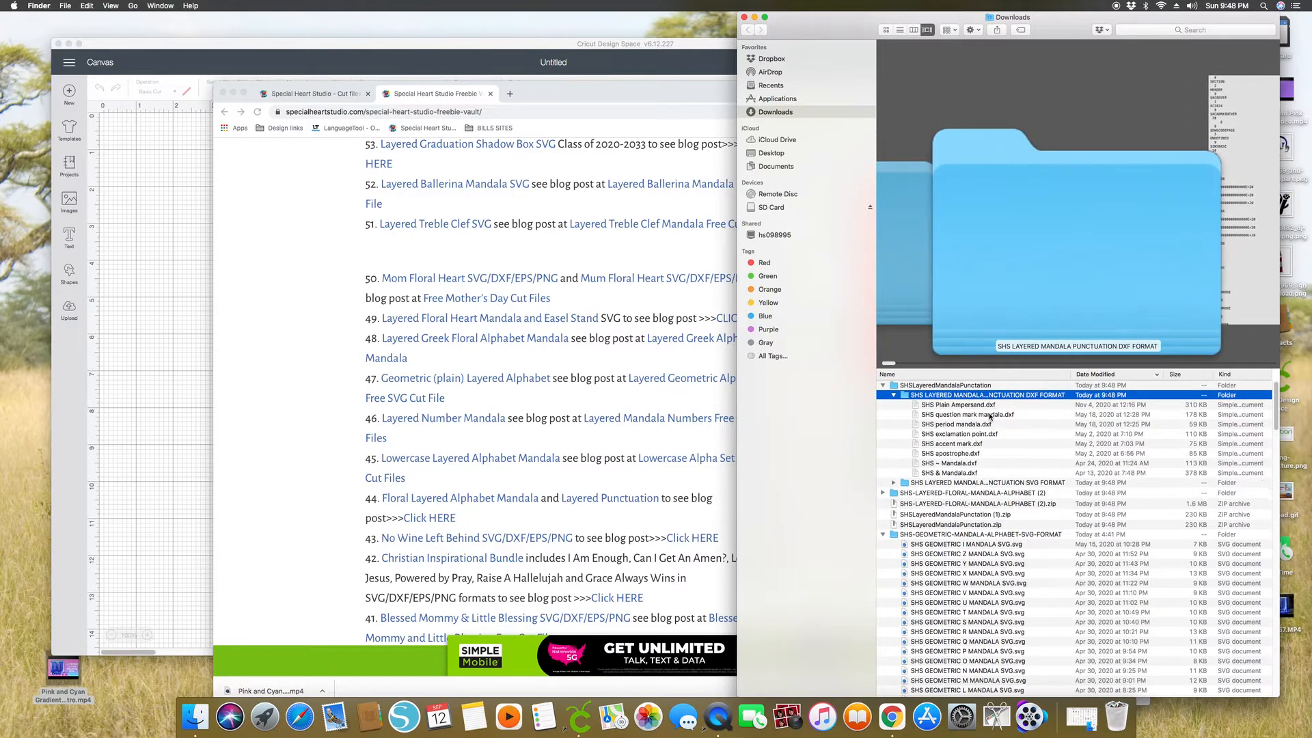
left_click(894, 395)
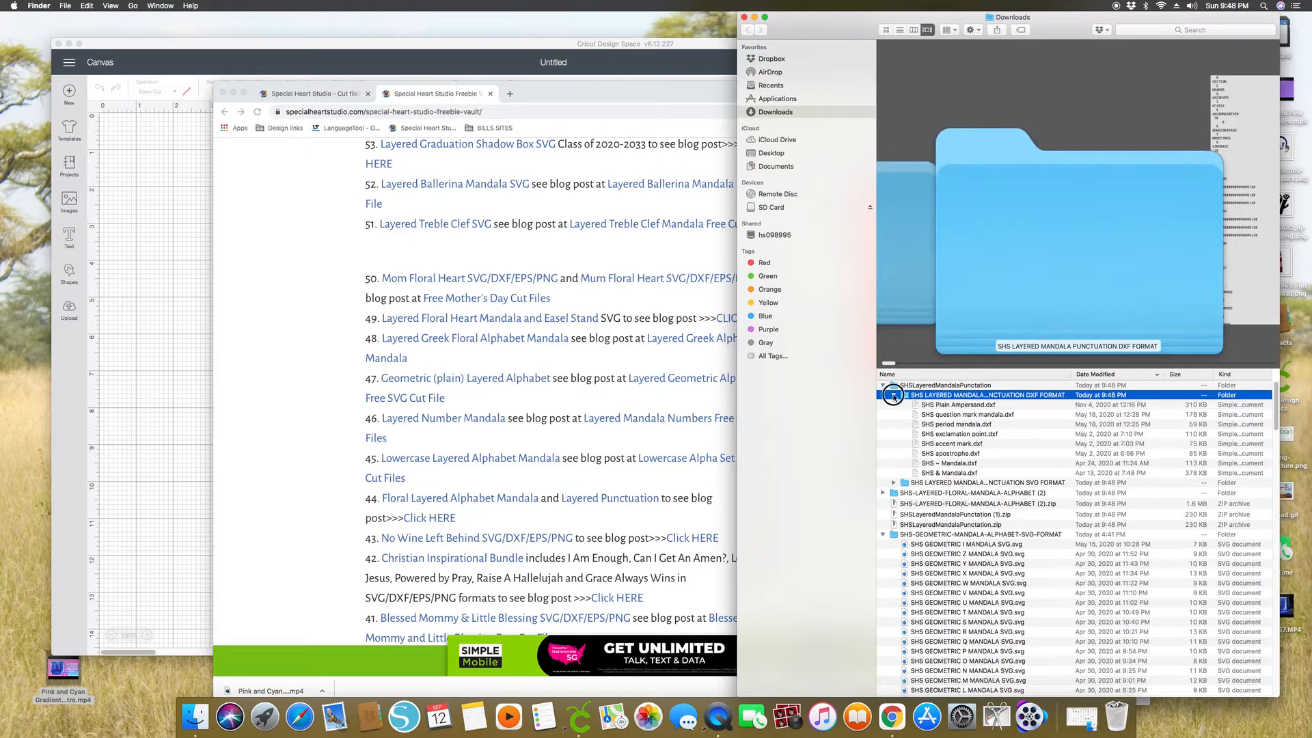
left_click(894, 404)
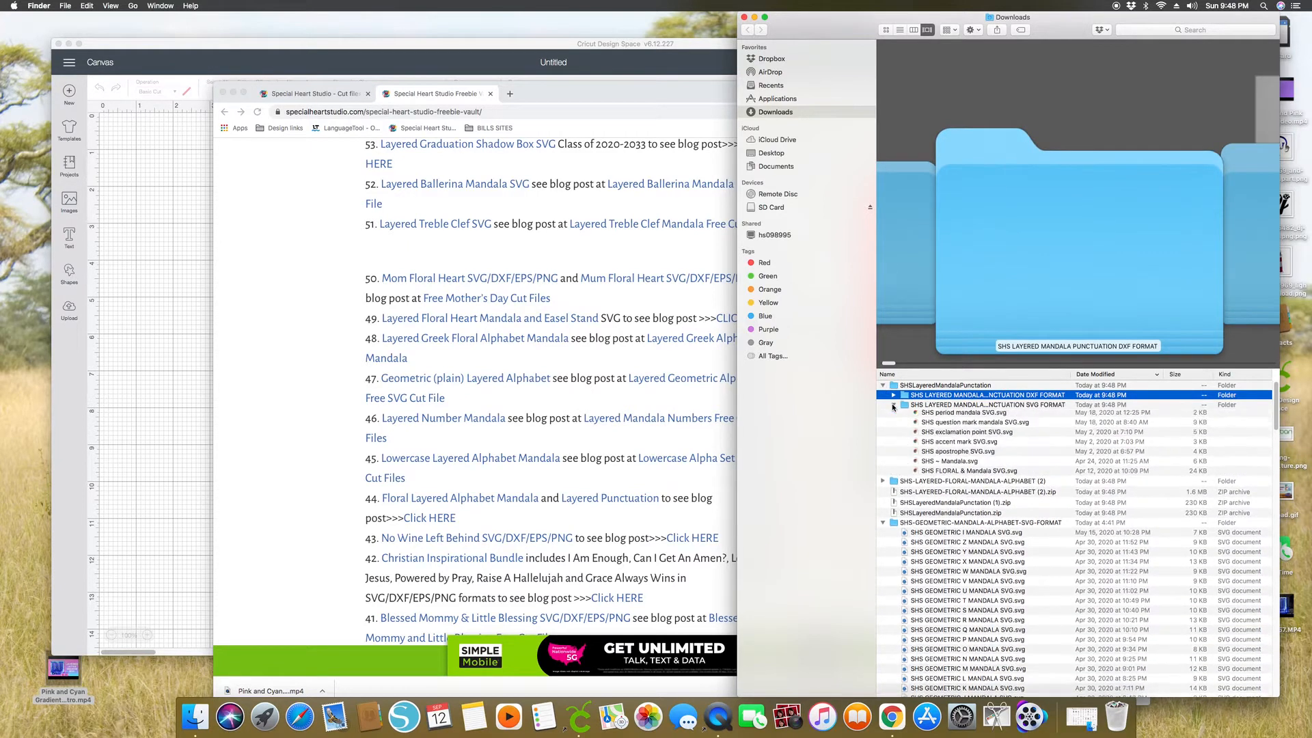
Preview the punctuation SVG files from the exclamation point through the floral ampersand.
left_click(946, 443)
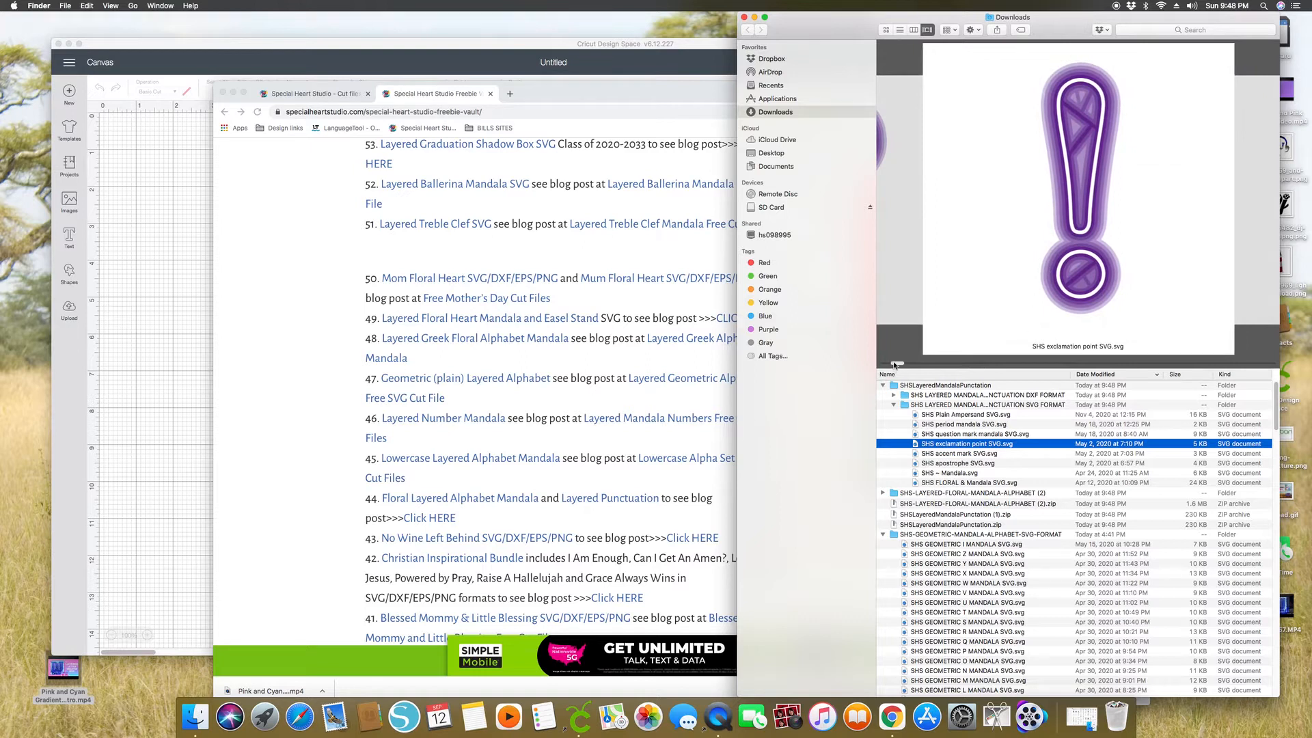
key("Down")
key("Down")
key("Down")
key("Down")
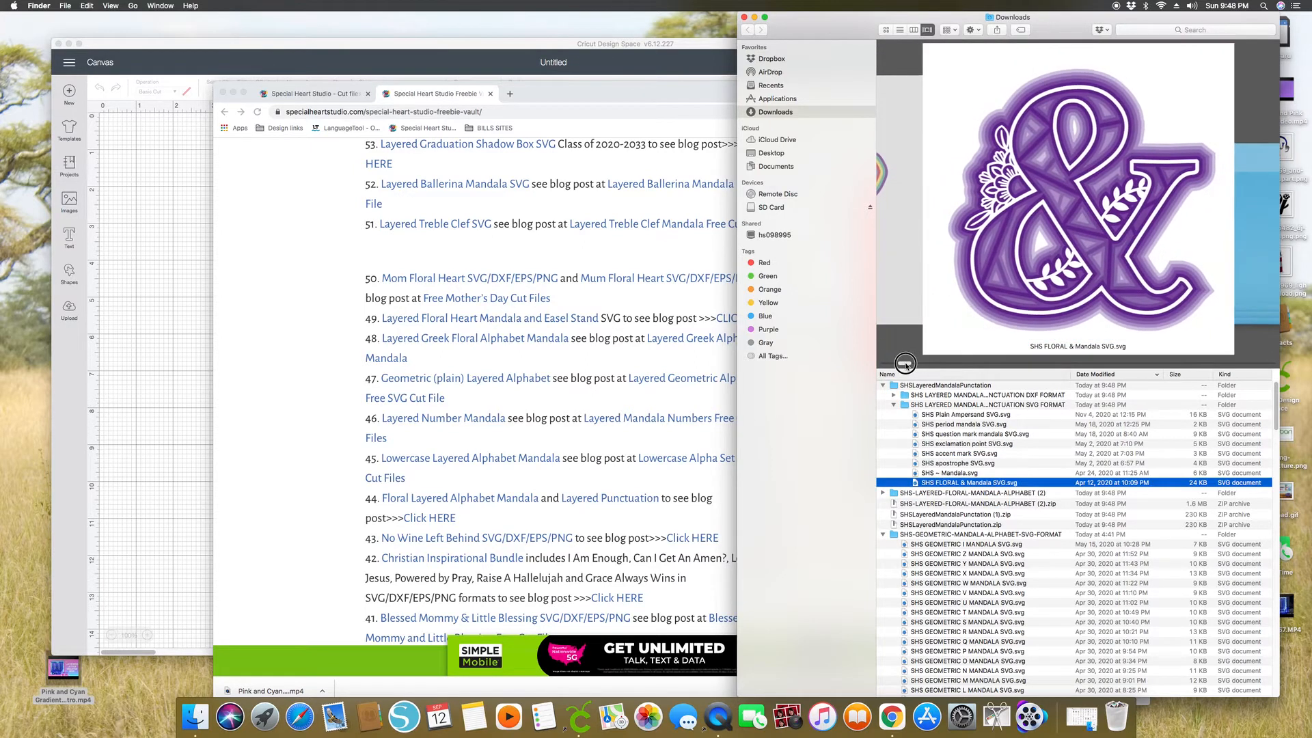
key("Down")
key("Down")
key("Down")
key("Down")
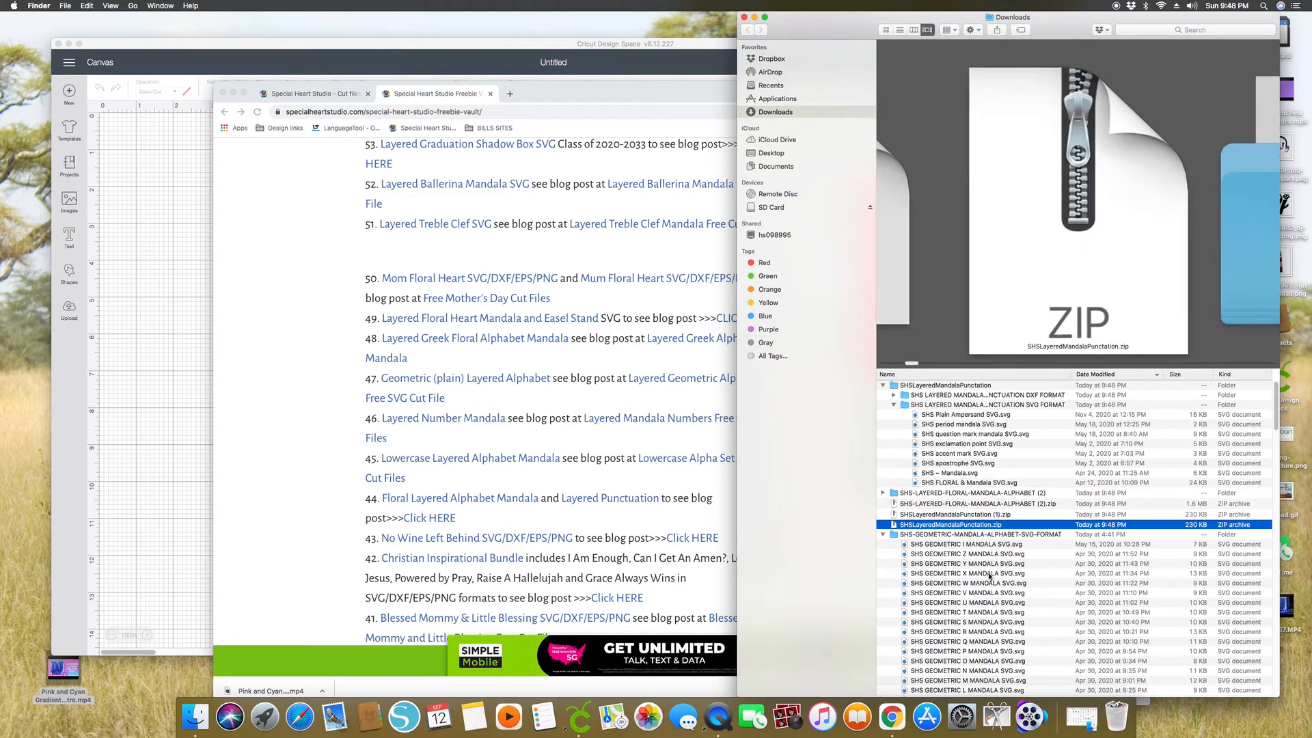
Preview the geometric mandala SVG files for the letters Z and L.
left_click(947, 555)
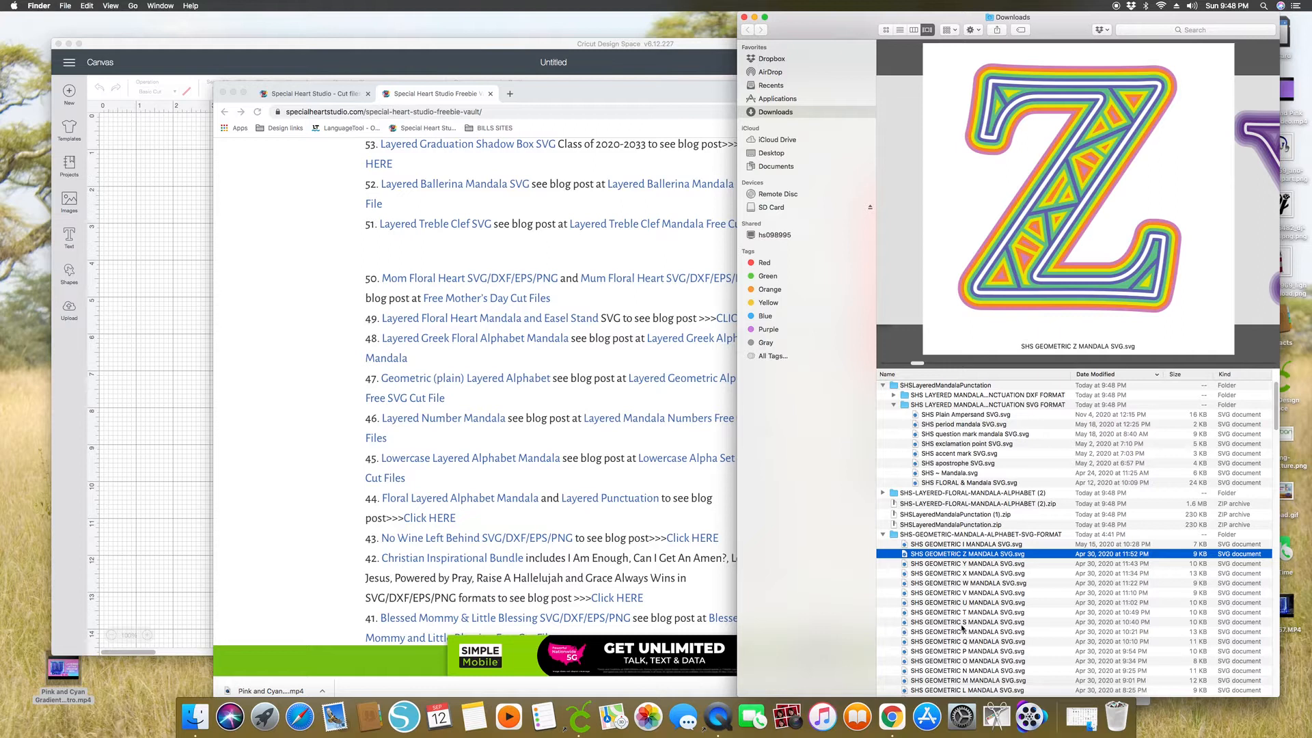
scroll(962, 628, "down", 5)
left_click(955, 593)
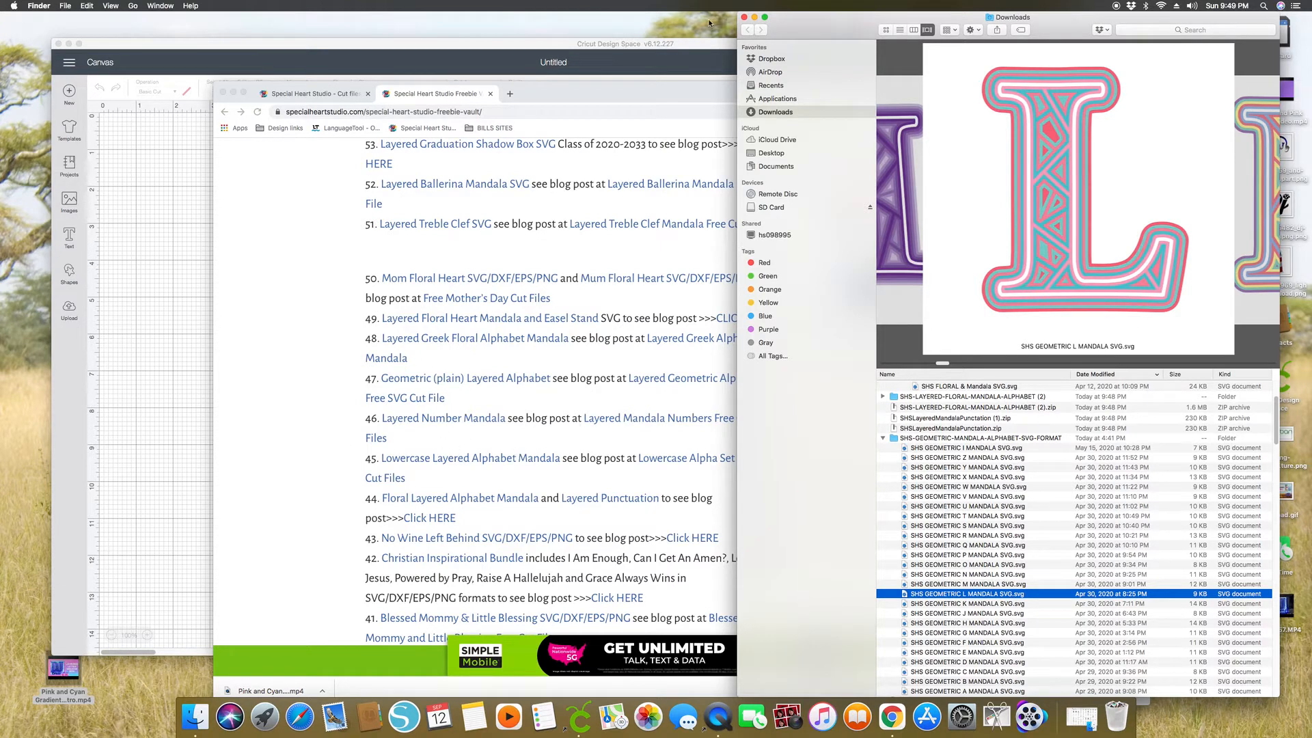
Switch back to Chrome and view the Layered Geometric Alphabet Free SVG Cut File blog post from entry 47.
left_click(630, 98)
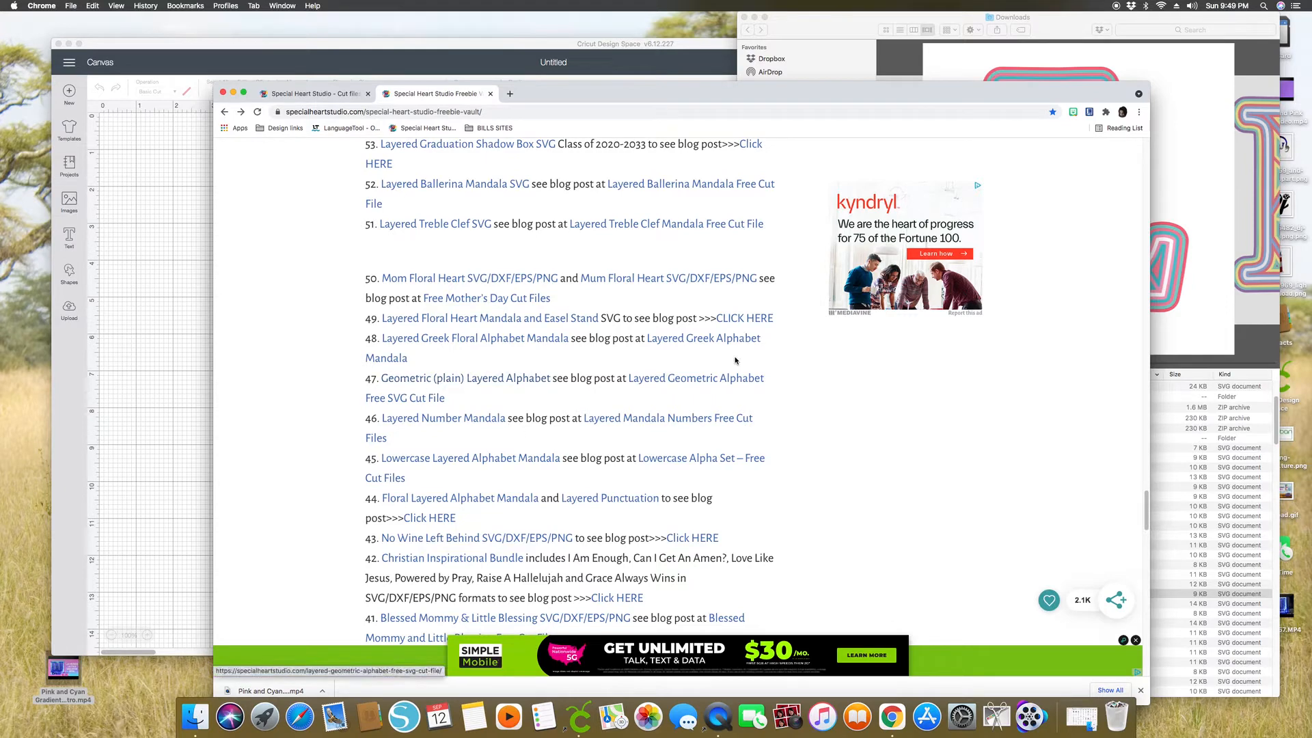
left_click(677, 380)
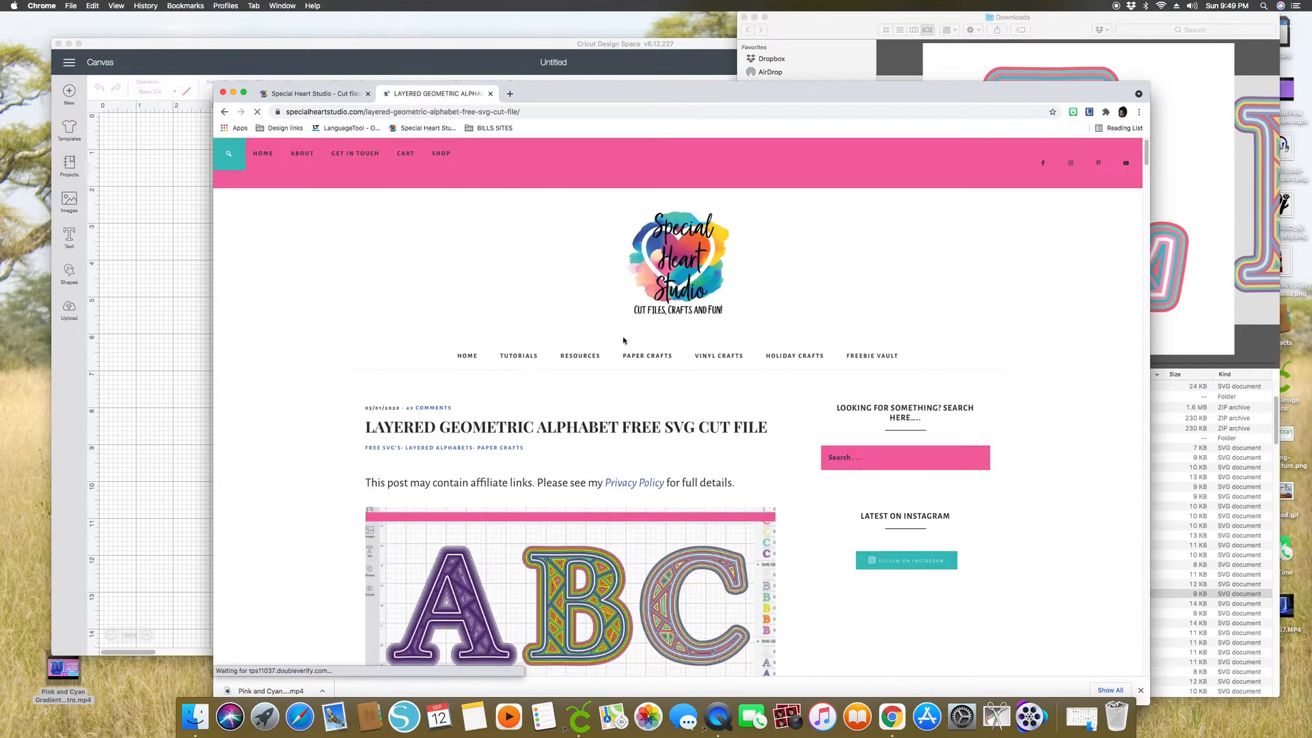
scroll(583, 553, "down", 5)
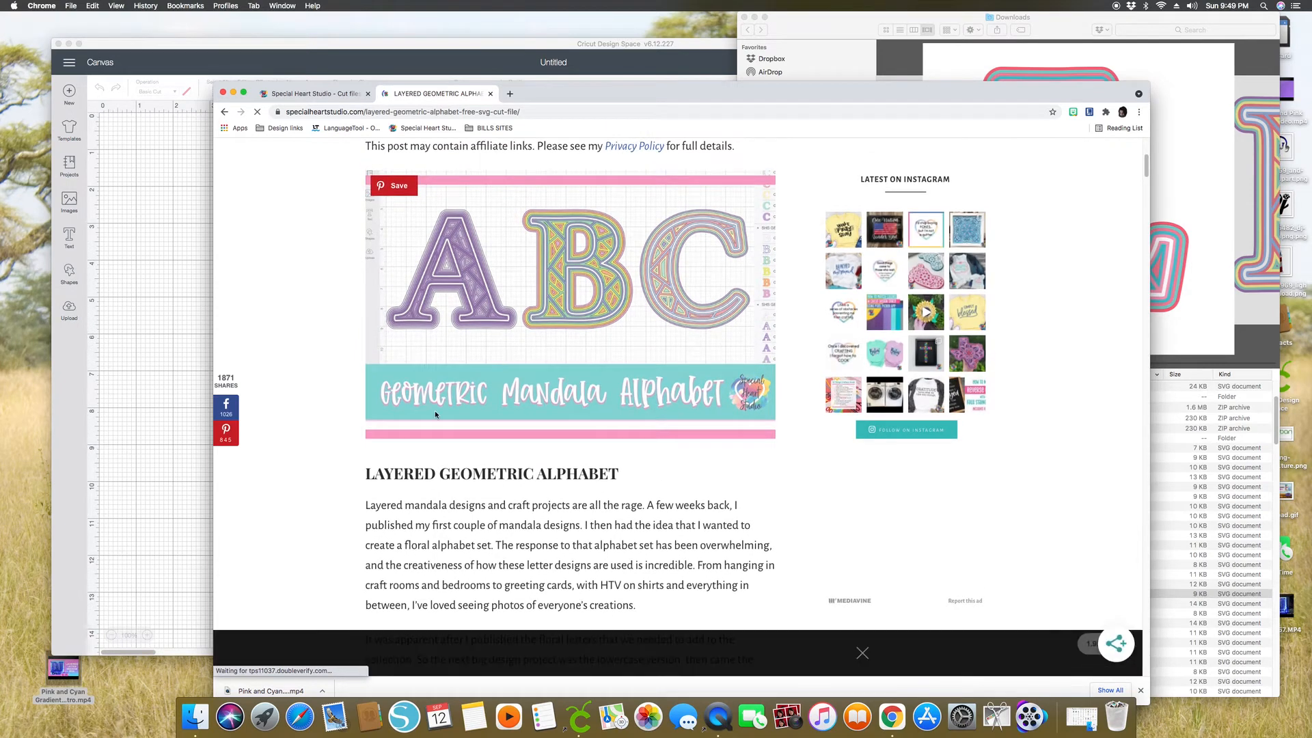
Return to the Freebie Vault list and look over the layered alphabet and number entries around 45 to 48.
left_click(224, 111)
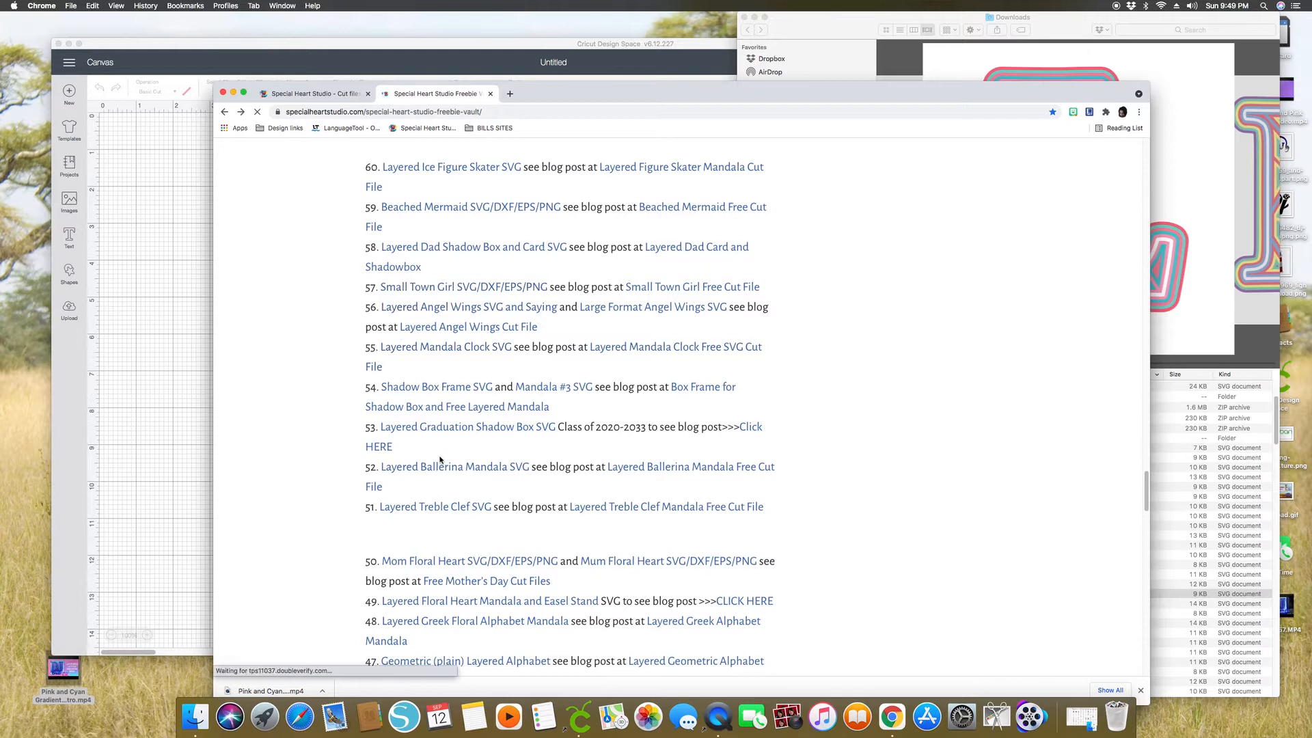
scroll(441, 460, "down", 3)
scroll(441, 460, "down", 3)
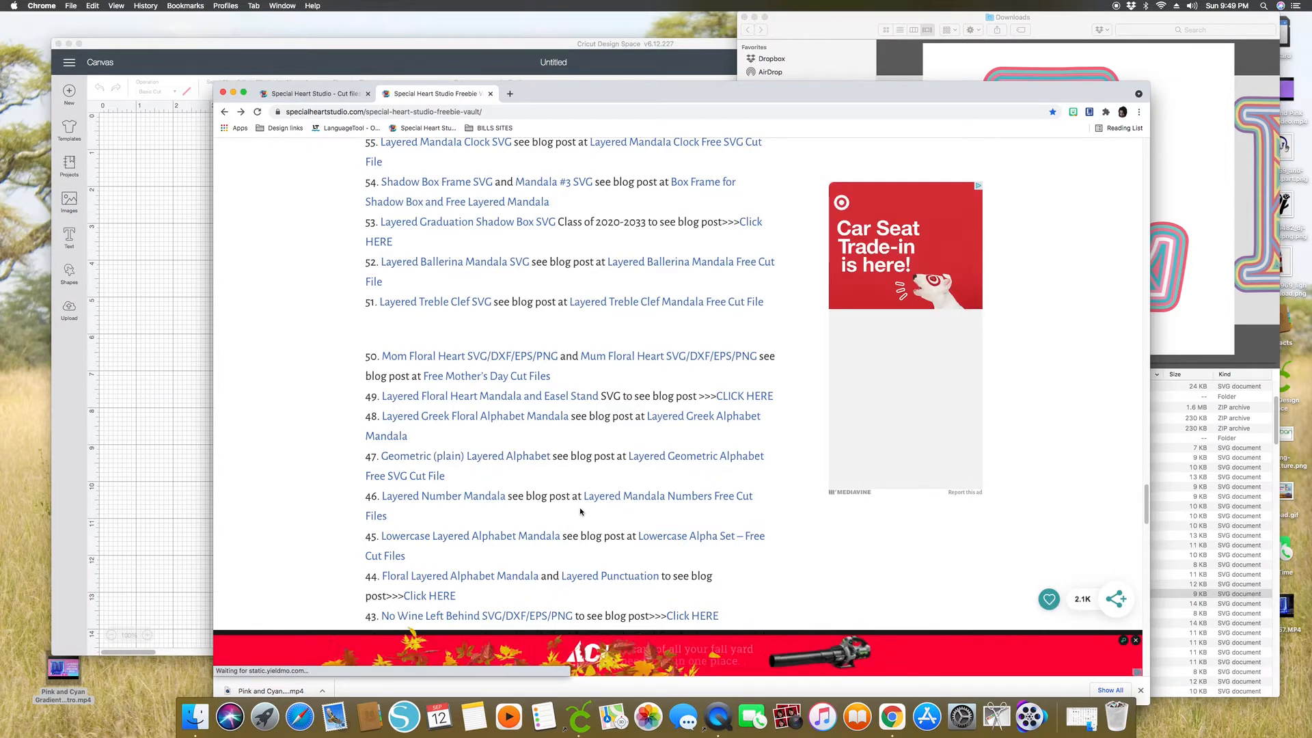
scroll(624, 536, "up", 5)
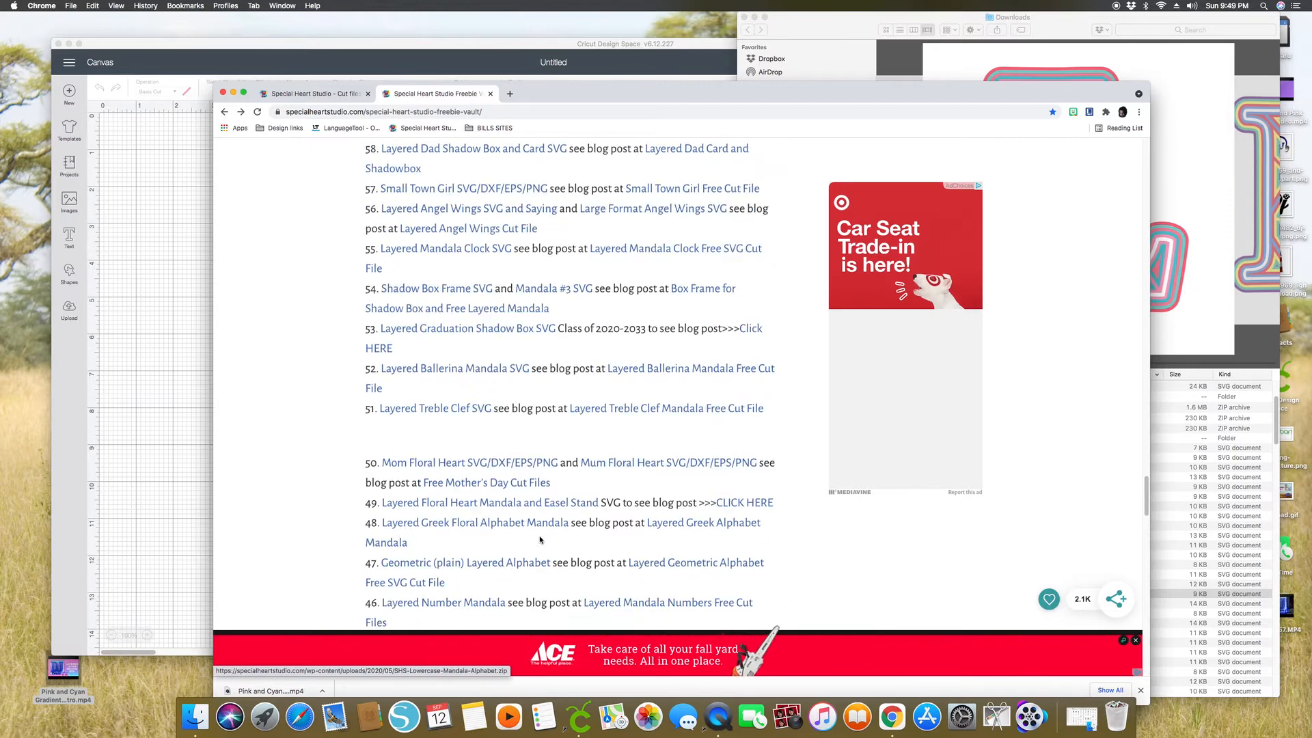
Look through the Freebie Vault's chronological design list for the shadow box frame files around entry 119.
scroll(520, 513, "down", 20)
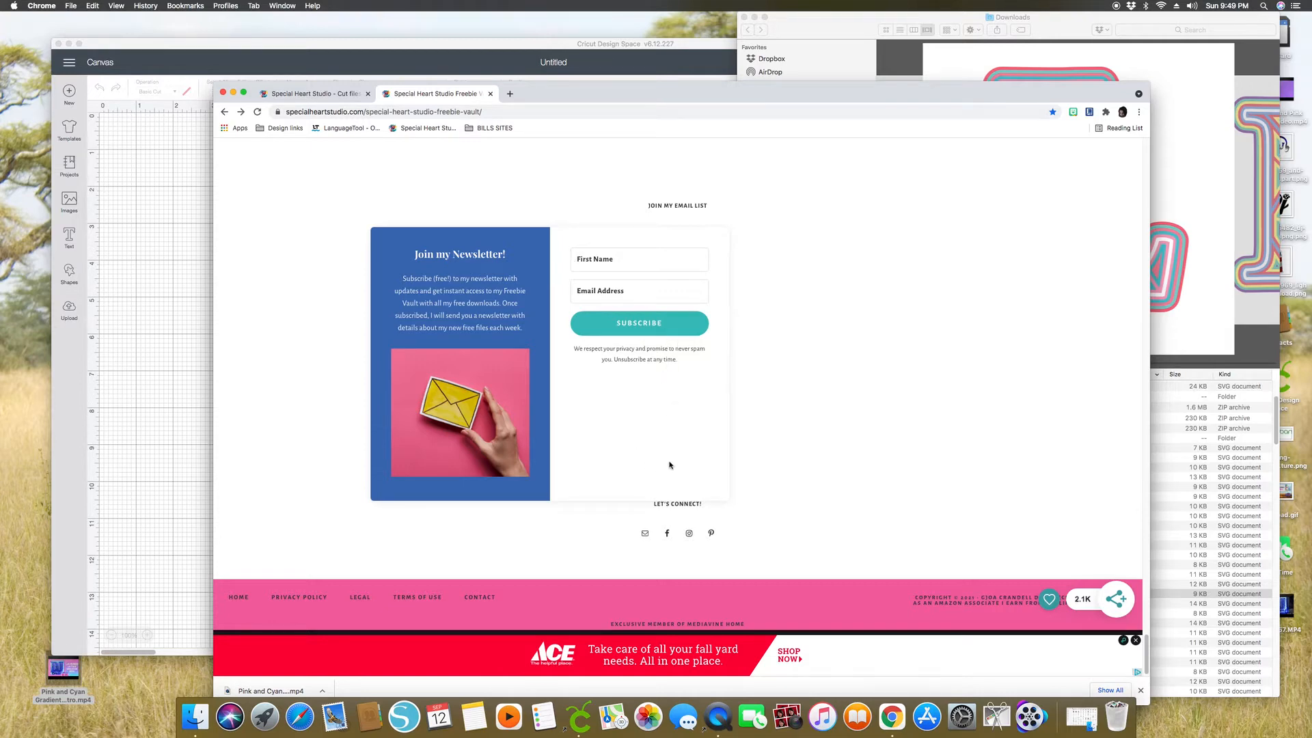
scroll(549, 522, "up", 10)
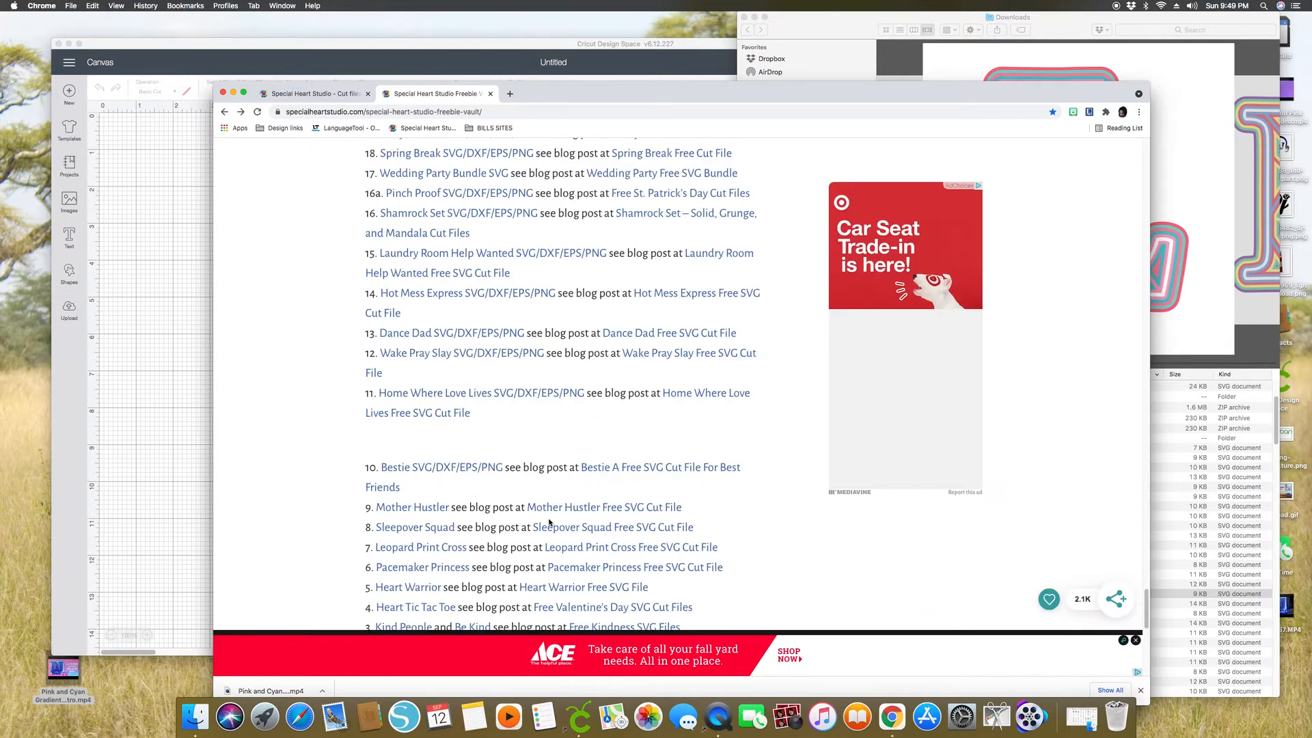
scroll(550, 523, "down", 3)
scroll(441, 513, "up", 10)
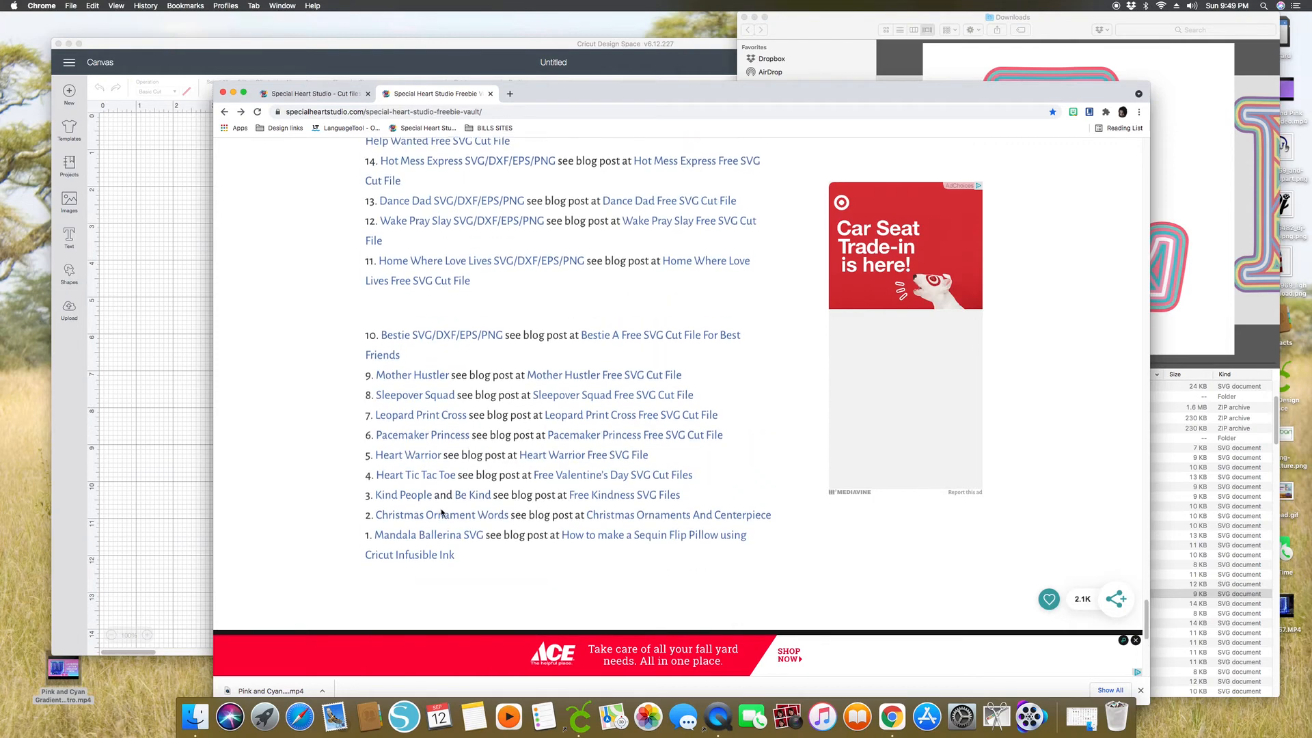
scroll(441, 509, "down", 10)
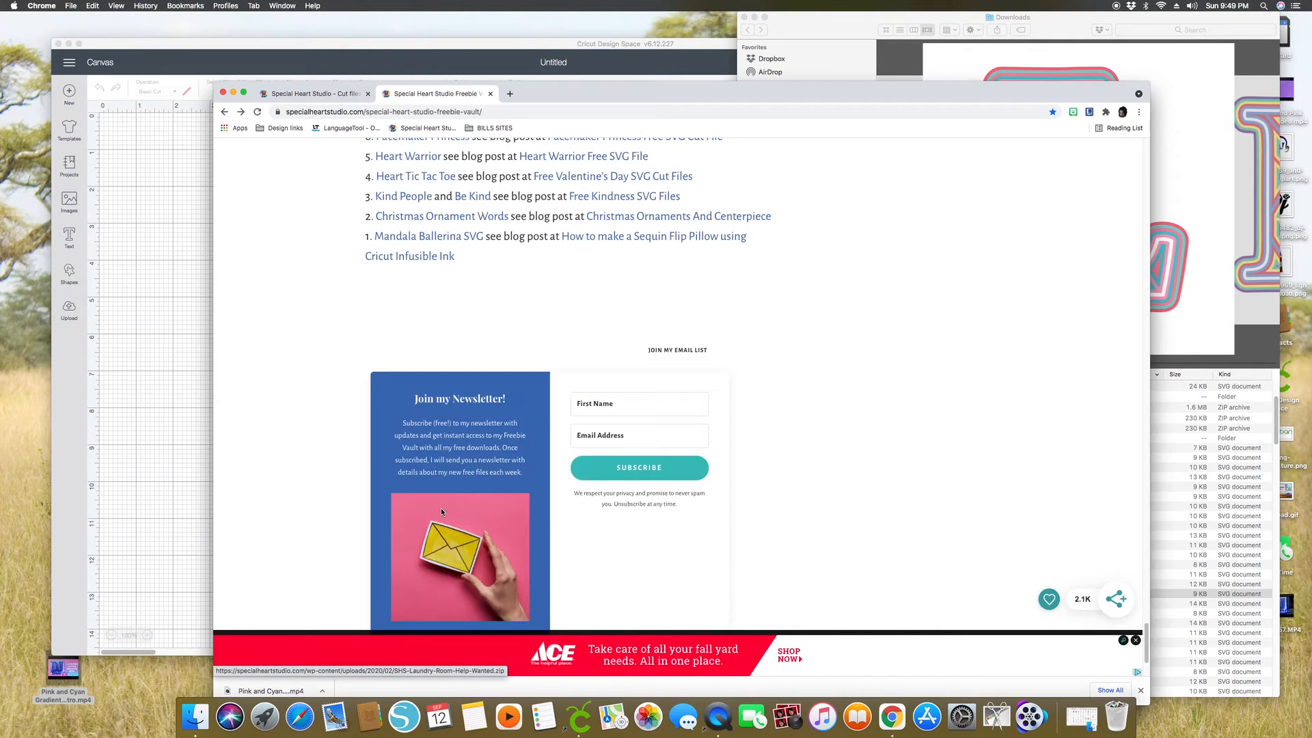
scroll(442, 512, "up", 20)
scroll(443, 512, "up", 20)
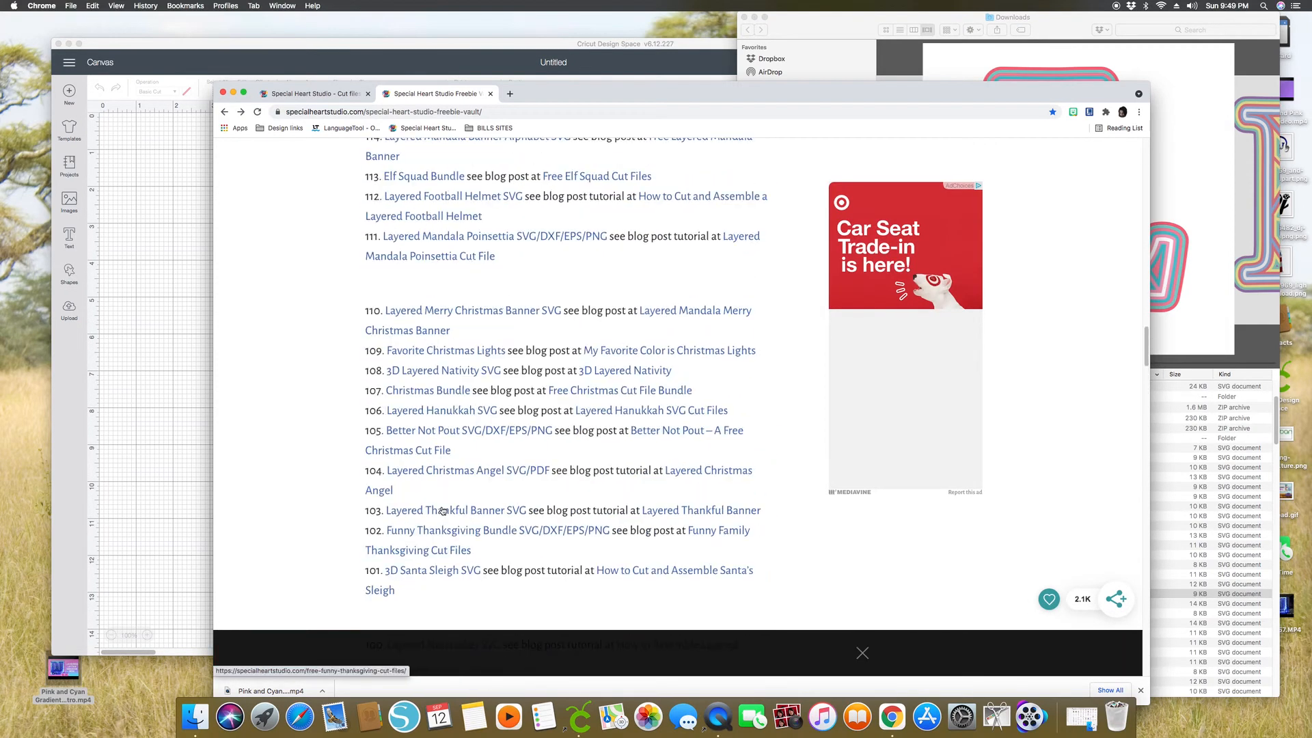
scroll(443, 509, "down", 5)
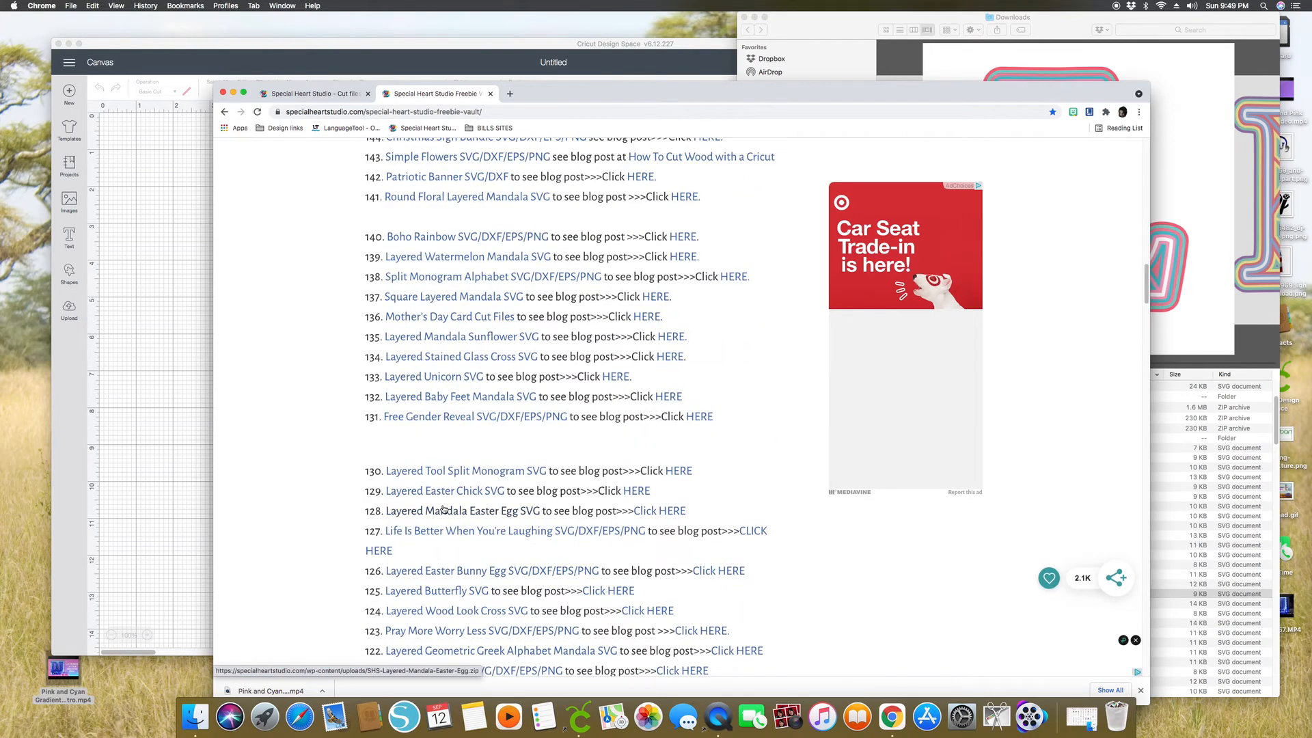
scroll(427, 410, "up", 3)
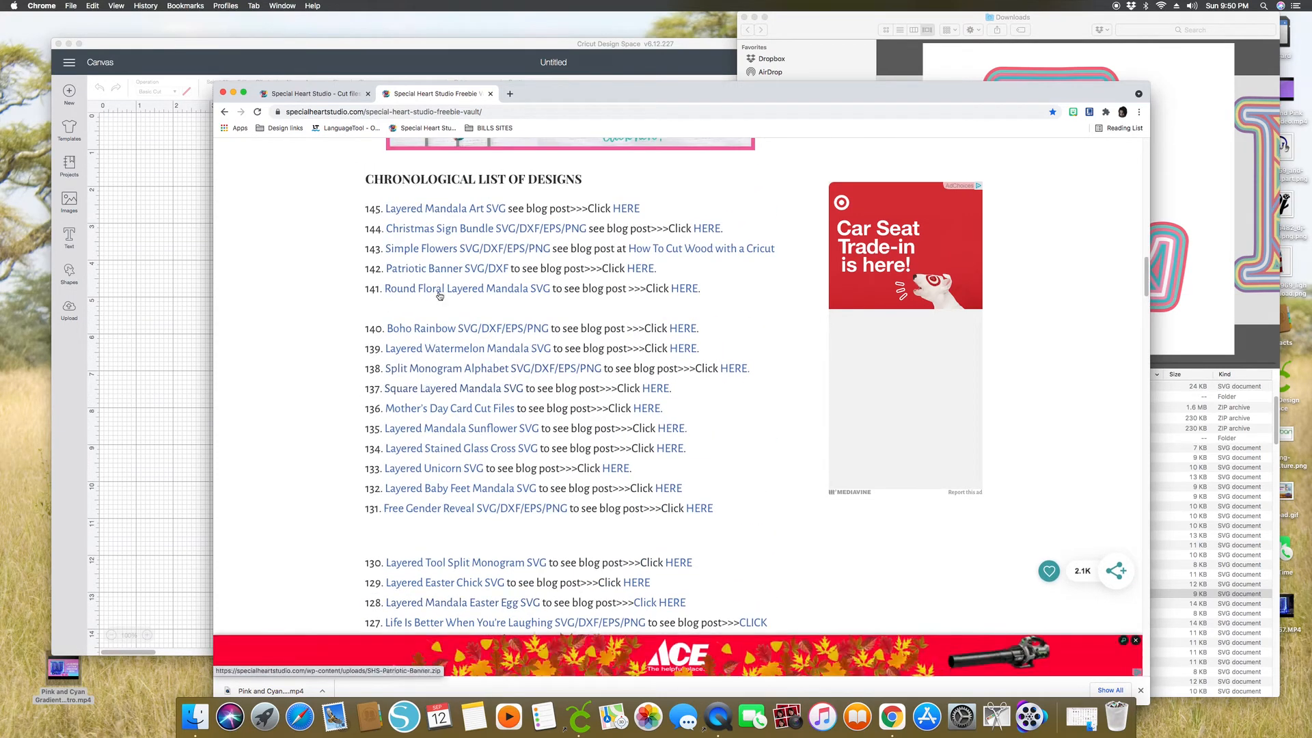
scroll(454, 512, "down", 4)
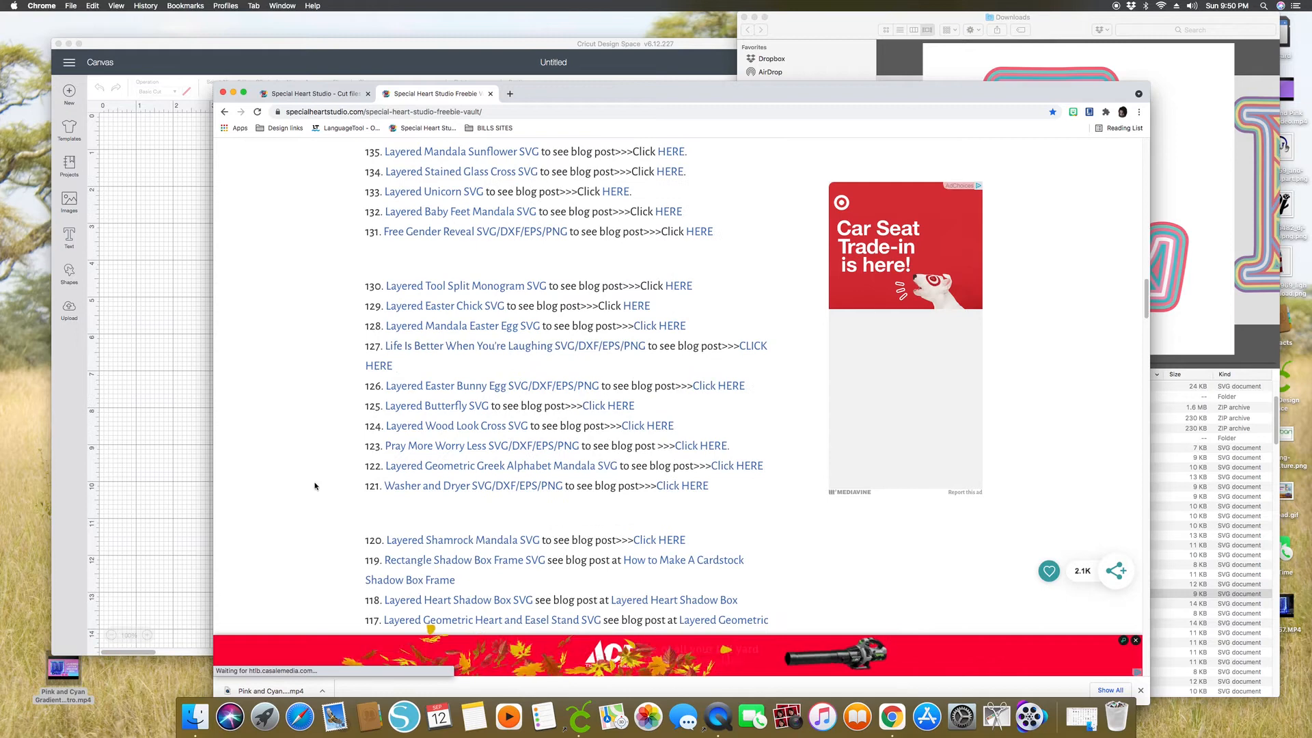
scroll(426, 446, "down", 3)
scroll(425, 445, "down", 1)
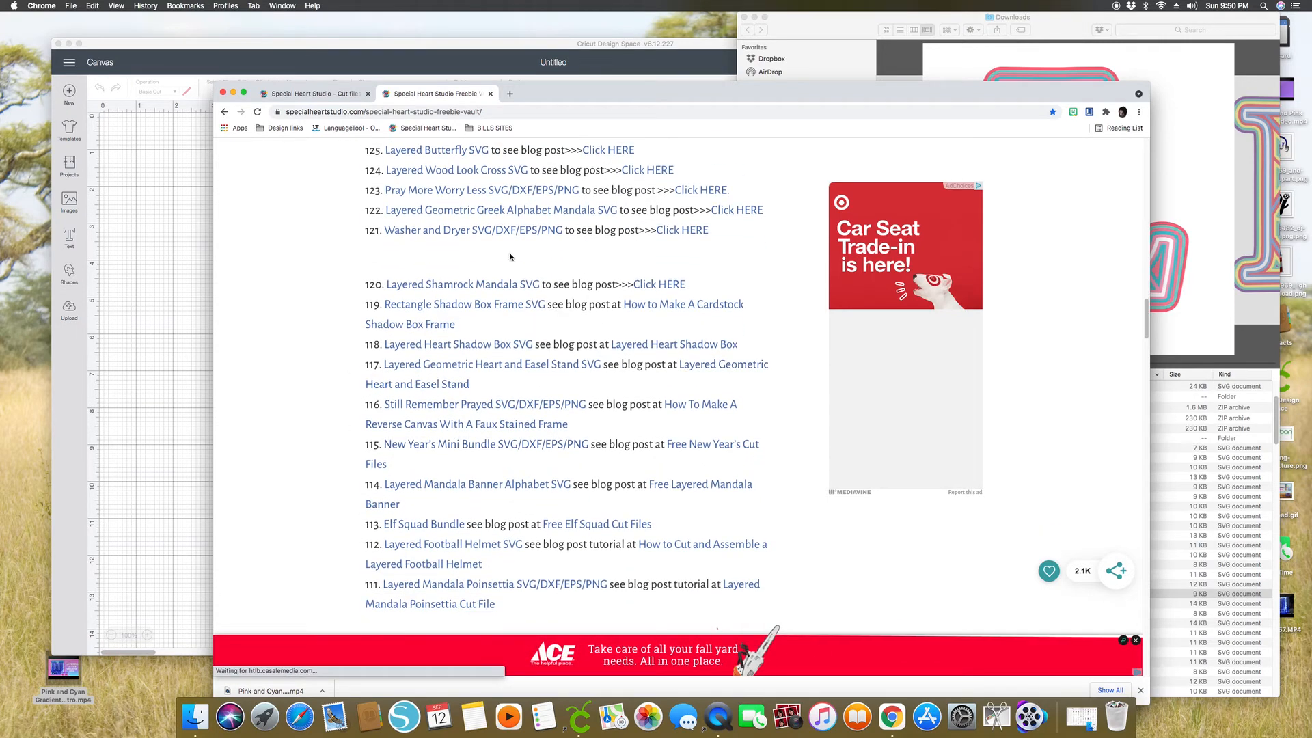
Open the How To Make A Cardstock Shadow Box Frame post from entry 119 and review its materials and frame layers.
left_click(653, 308)
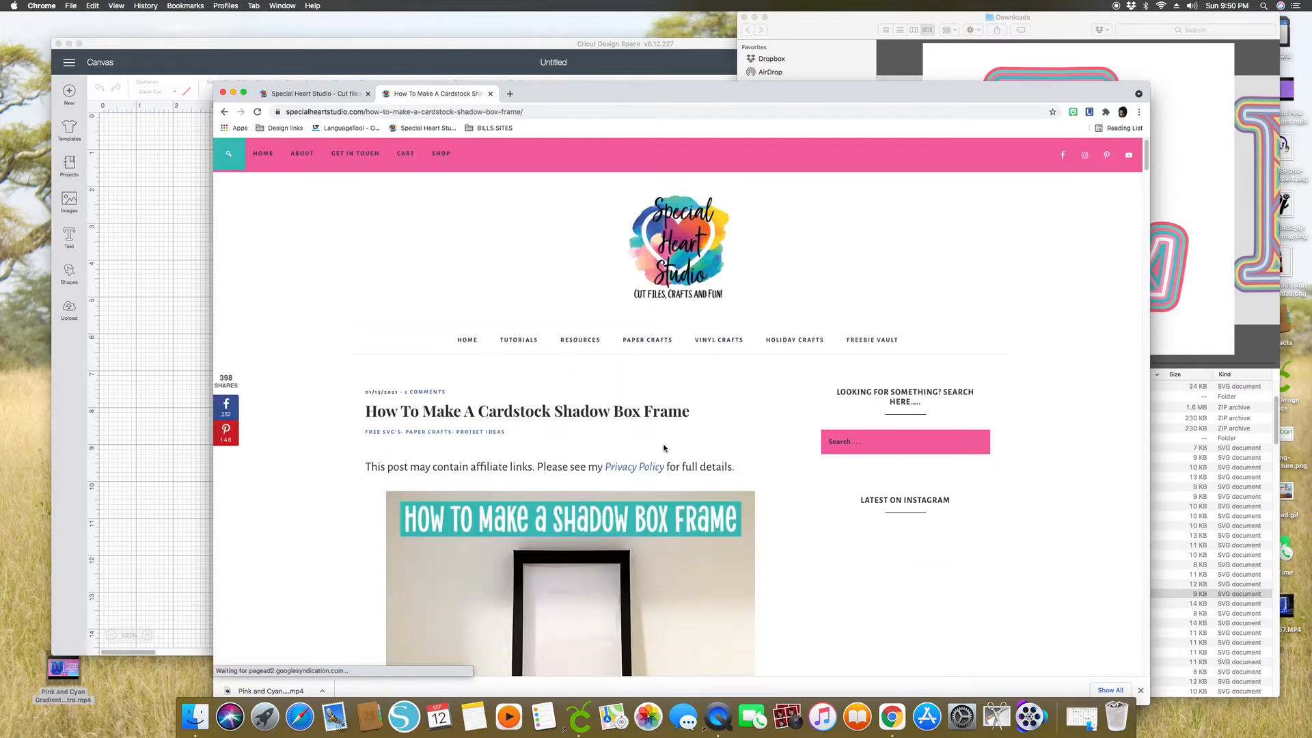
scroll(663, 445, "down", 10)
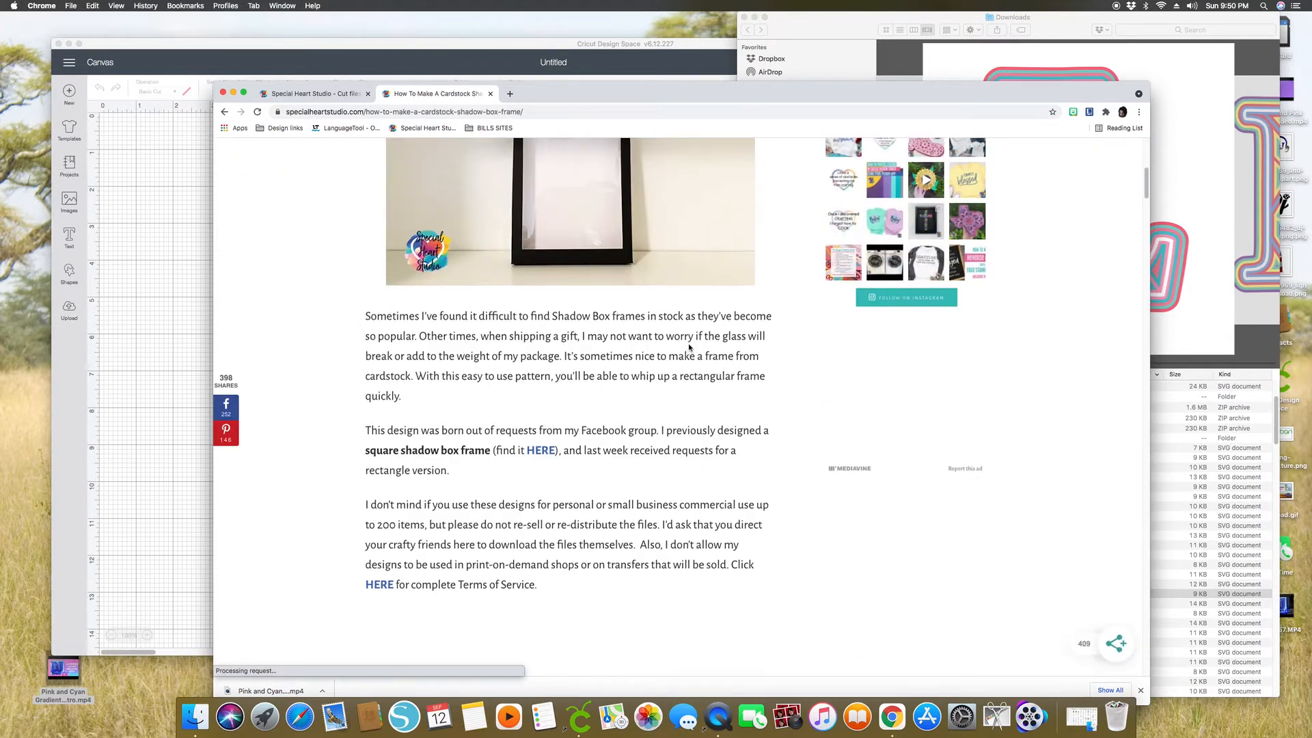
scroll(615, 382, "up", 3)
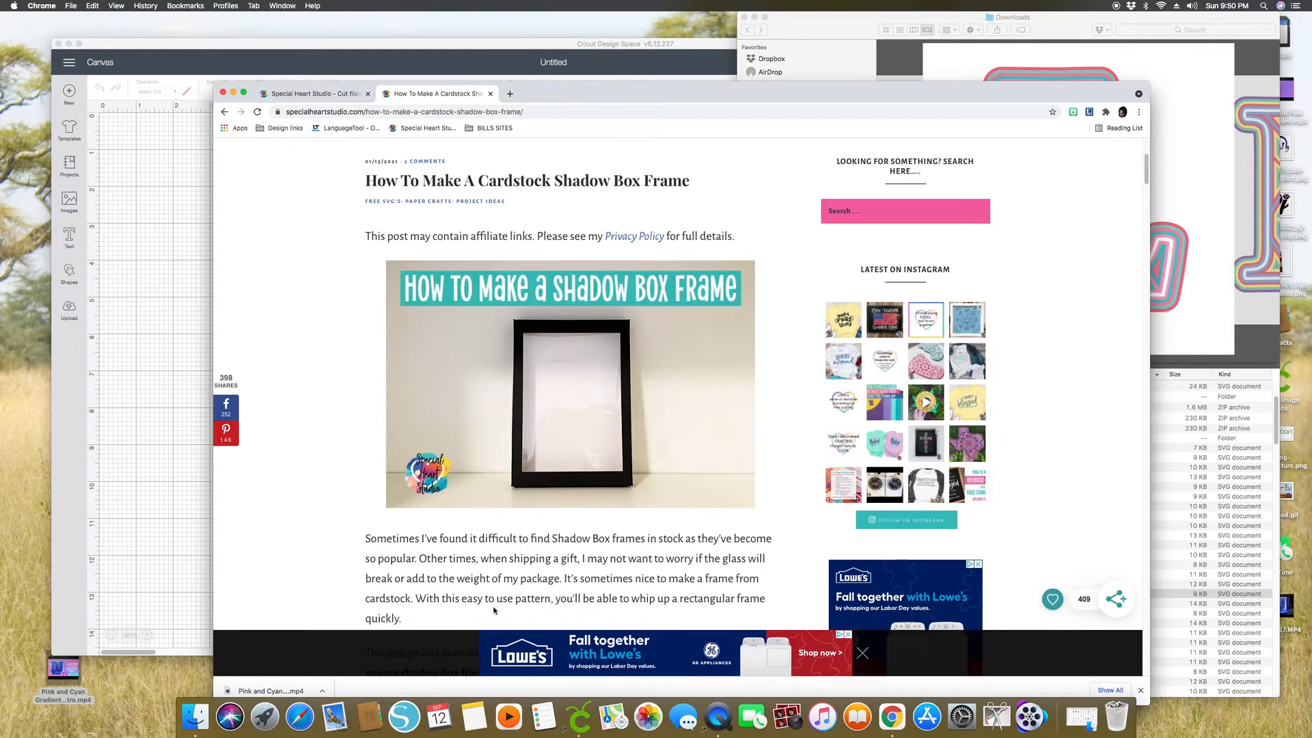
scroll(525, 420, "down", 10)
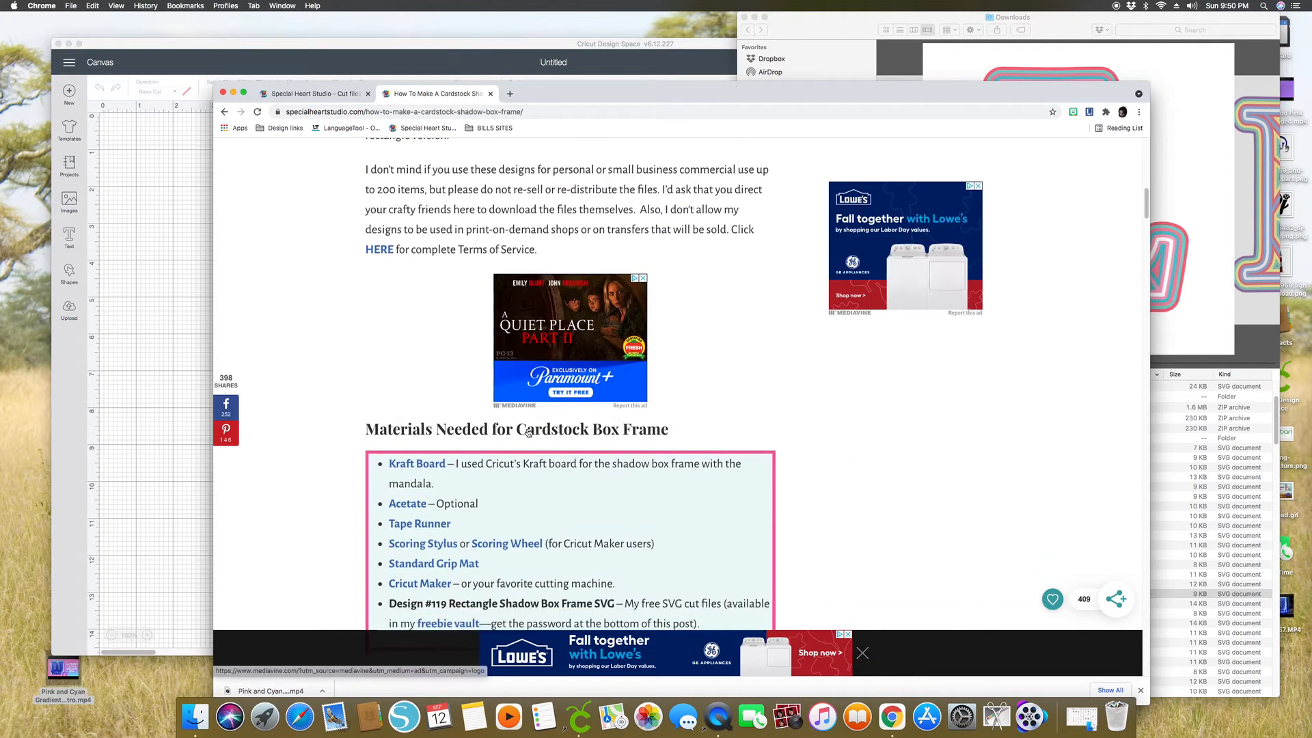
scroll(487, 412, "down", 5)
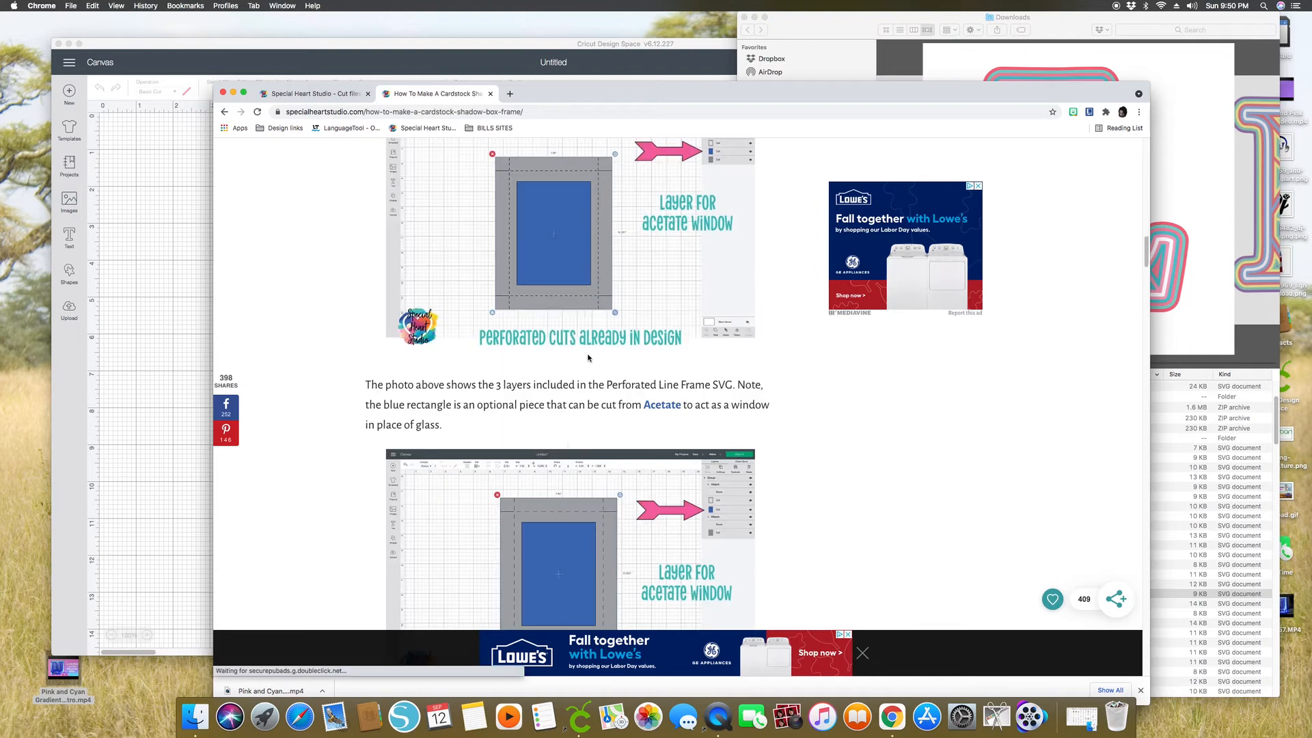
scroll(651, 363, "down", 5)
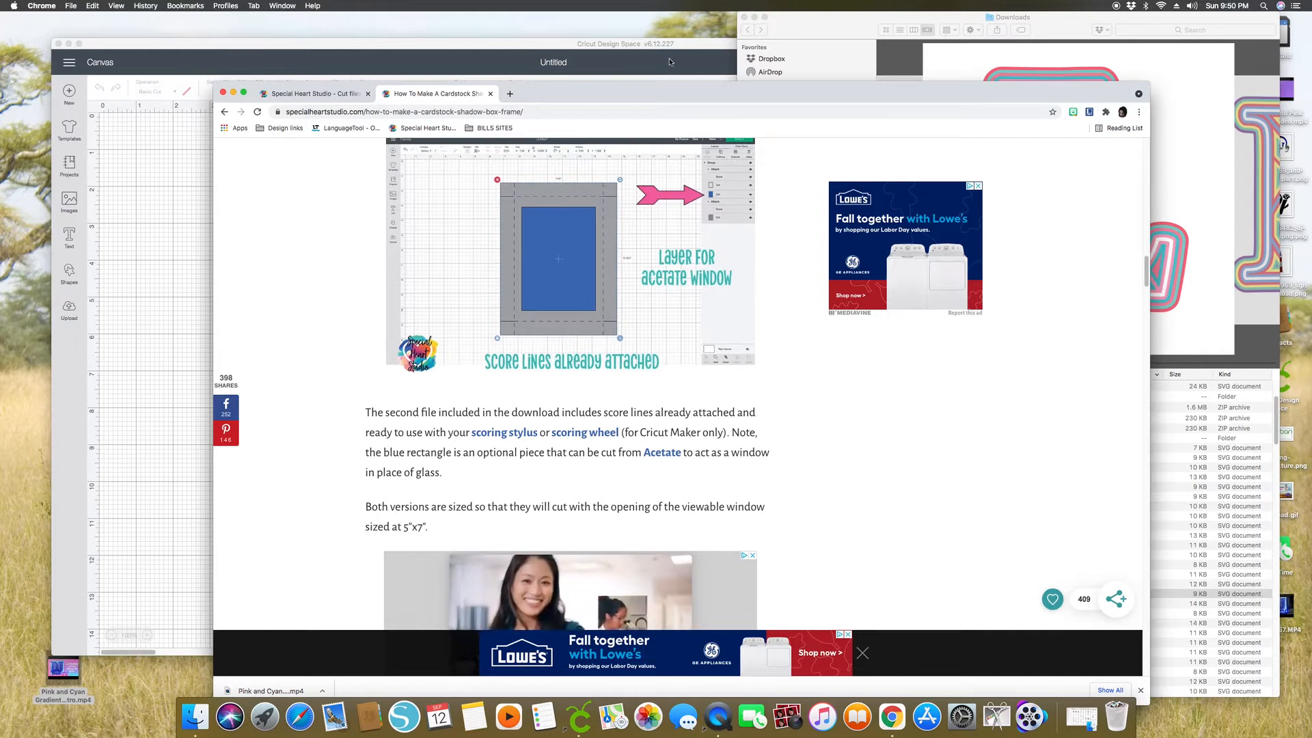
Switch to Cricut Design Space and insert the pink and teal geometric D mandala from the recent uploads.
left_click(713, 49)
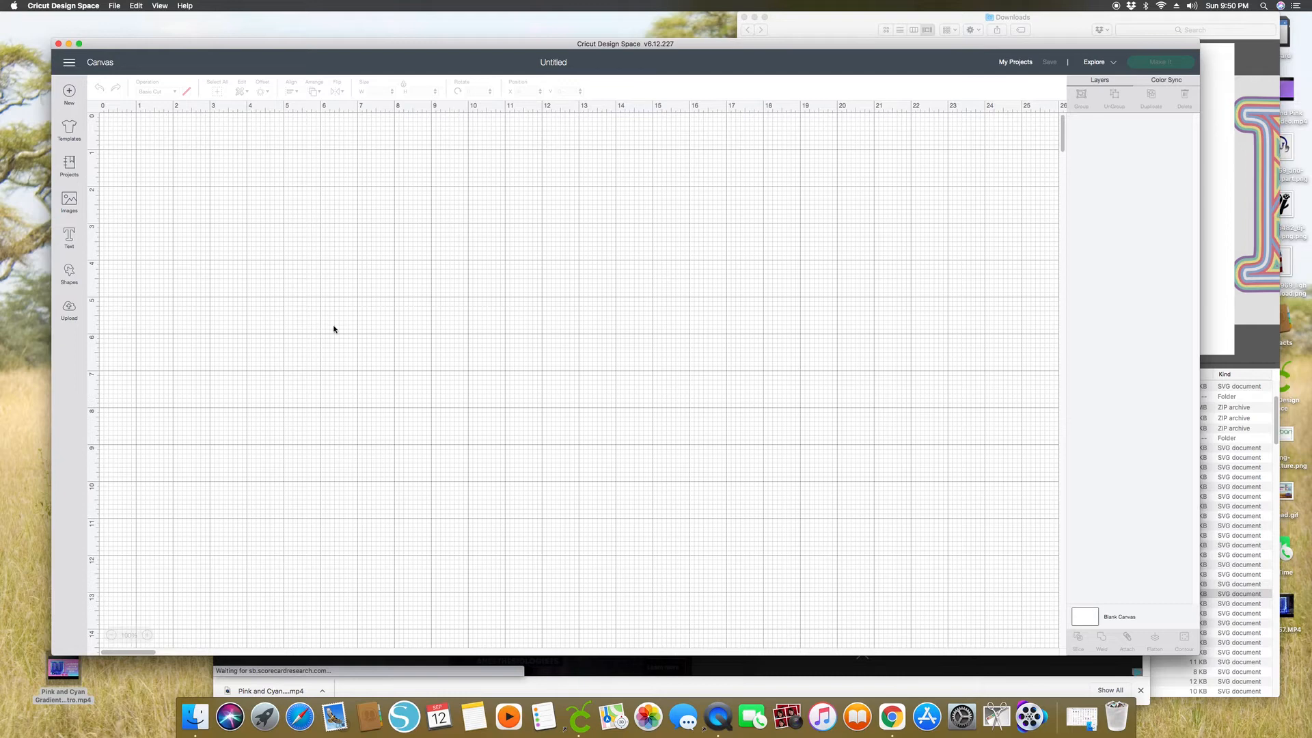
left_click(69, 309)
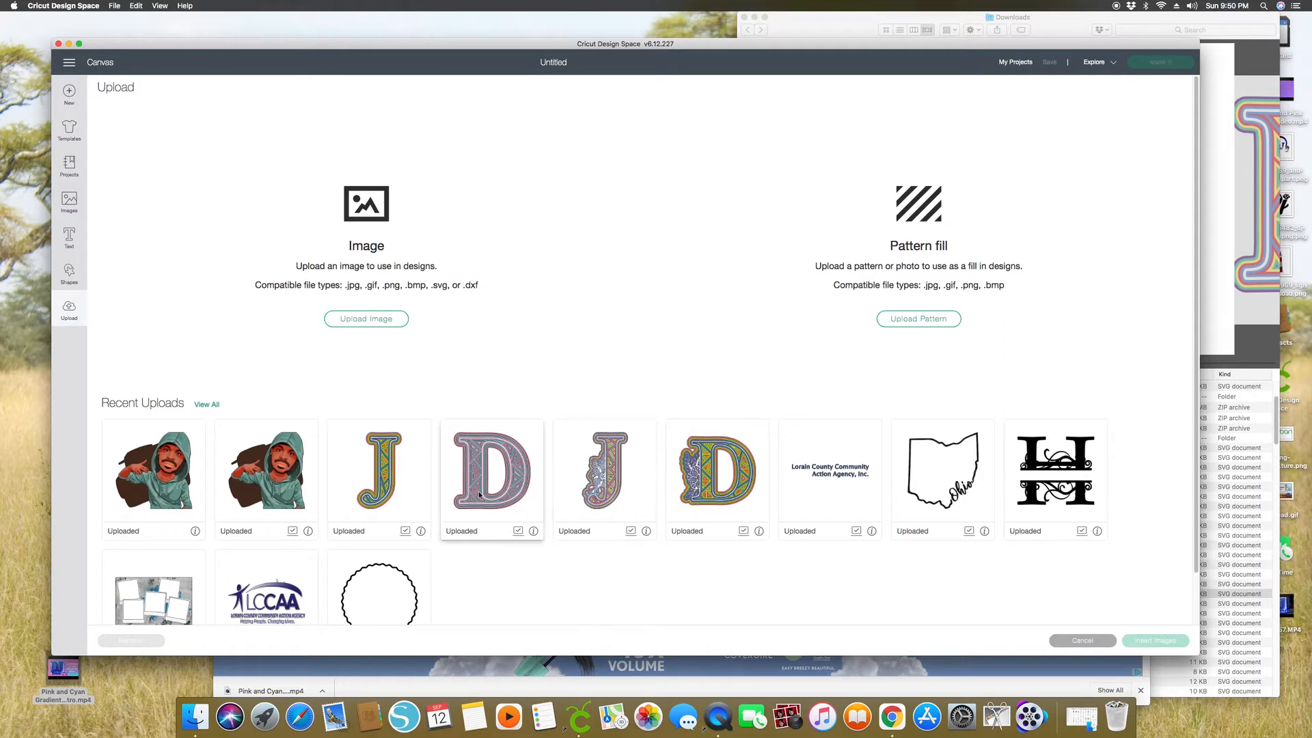
left_click(505, 509)
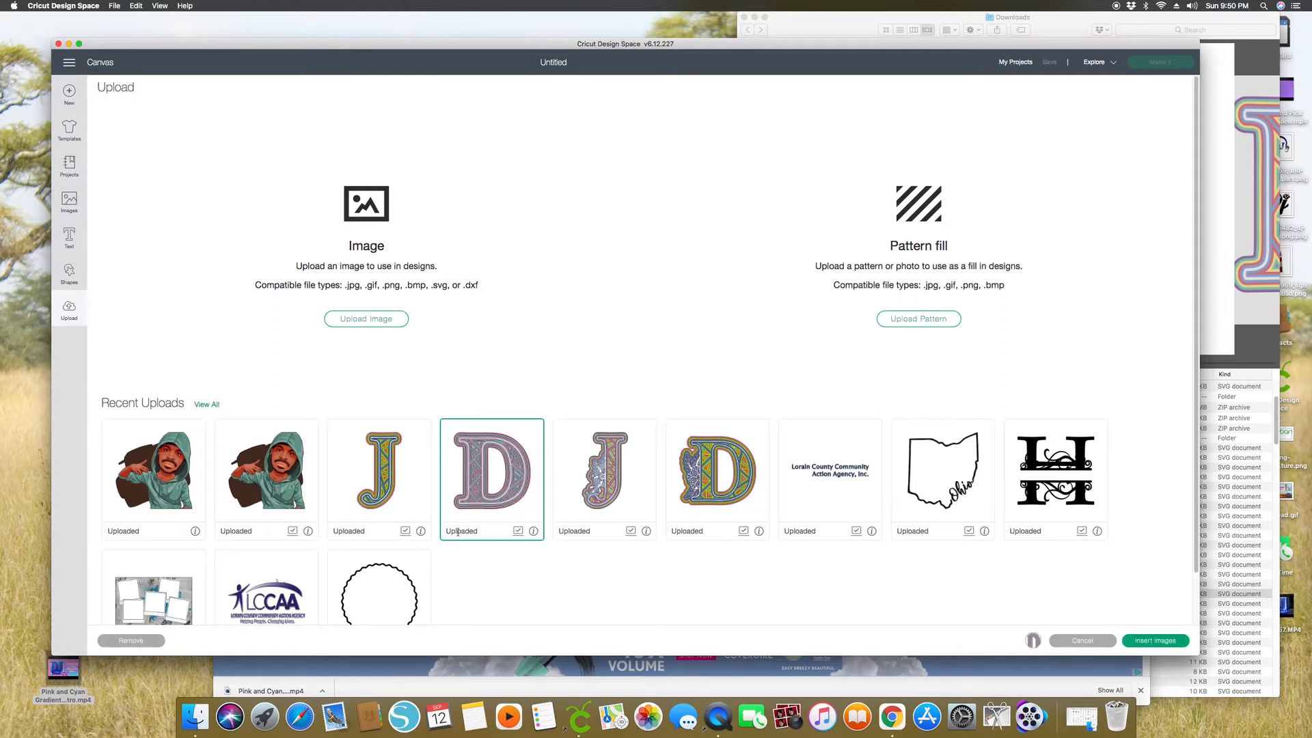
left_click(1145, 641)
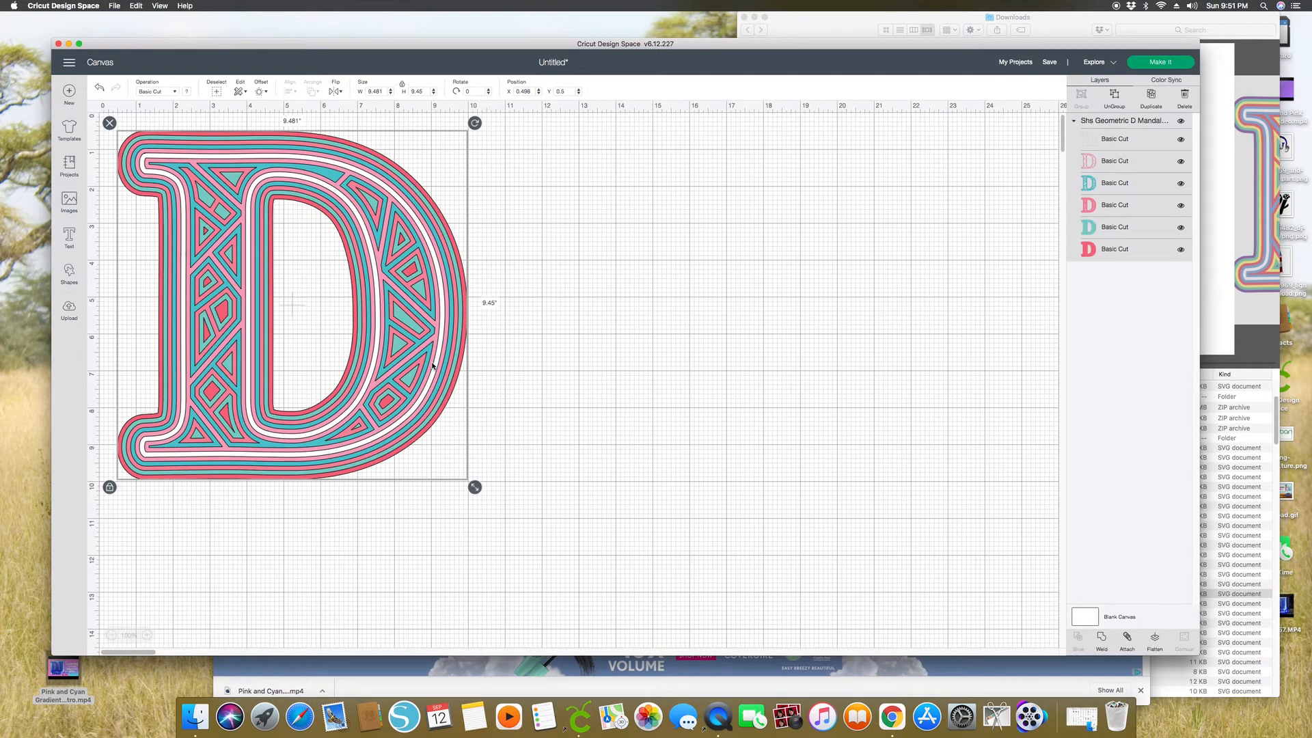
Move the D mandala aside to about X 22.2, Y 8.8 inches to clear the canvas.
left_click_drag(433, 323, 464, 327)
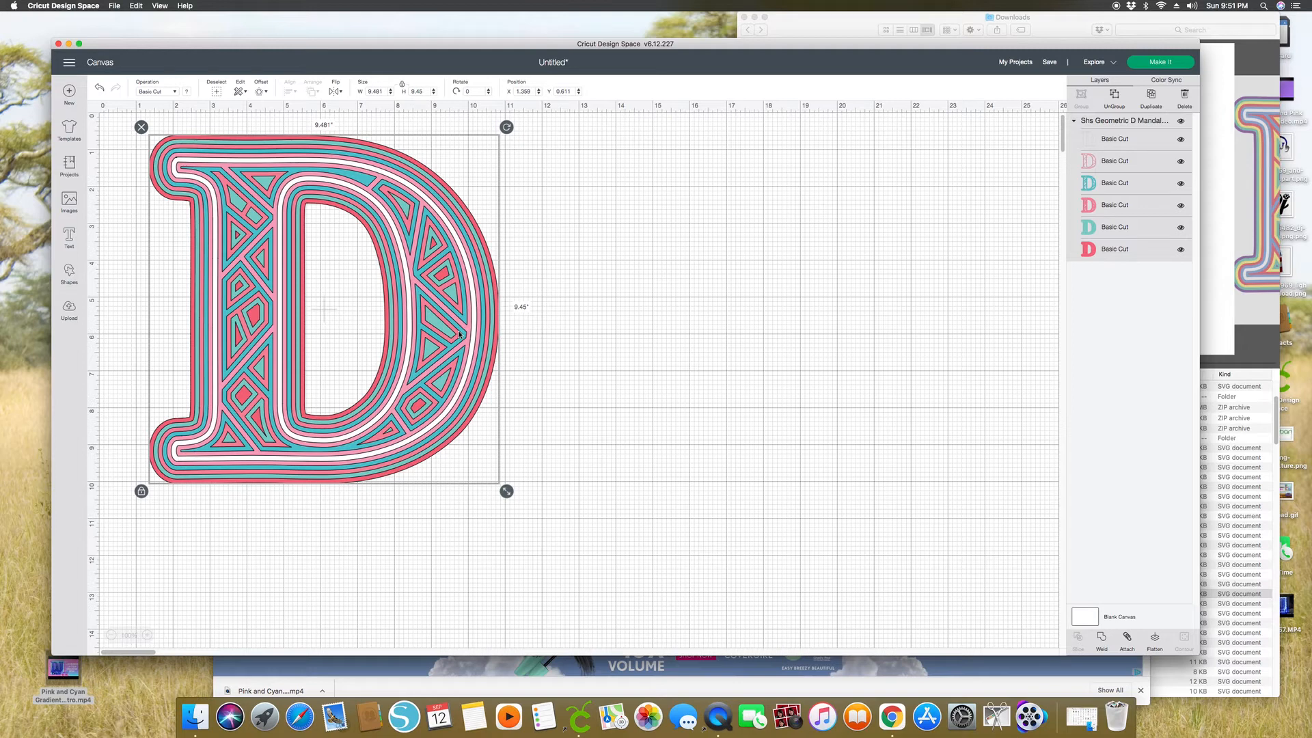
left_click_drag(436, 299, 702, 391)
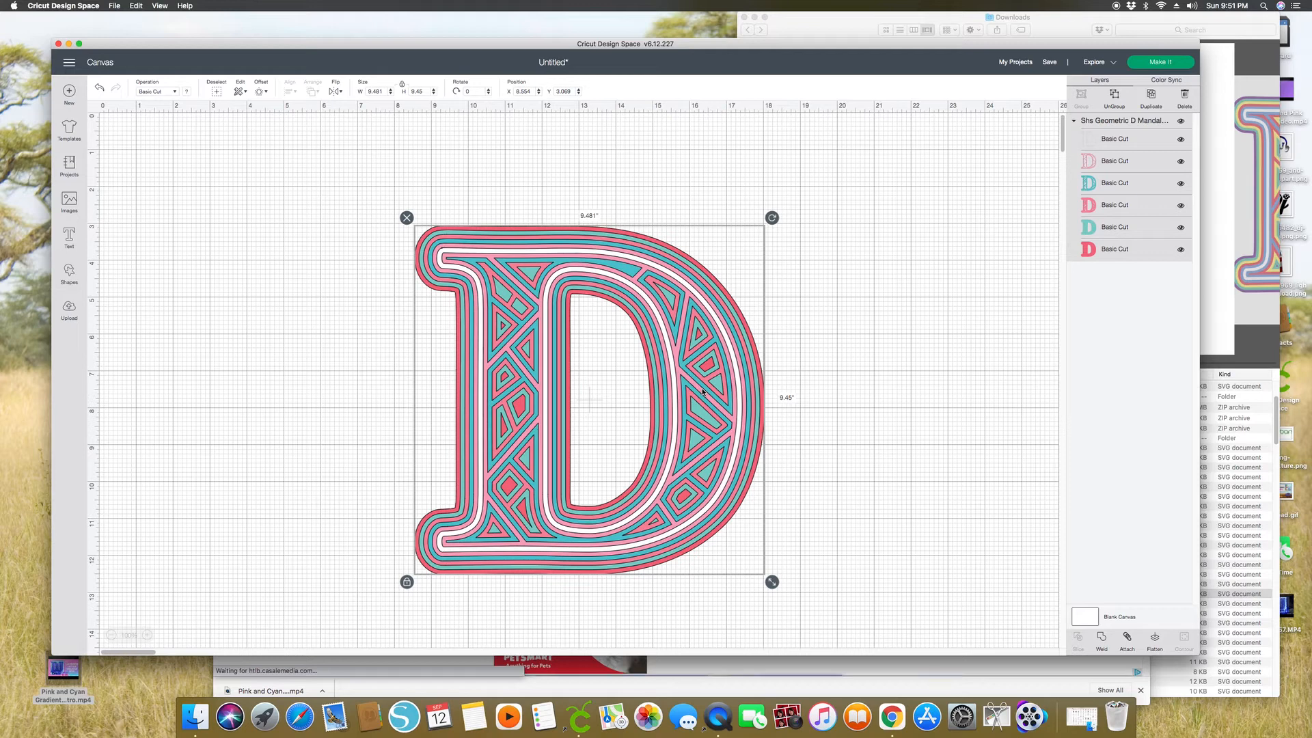
left_click_drag(626, 261, 1006, 458)
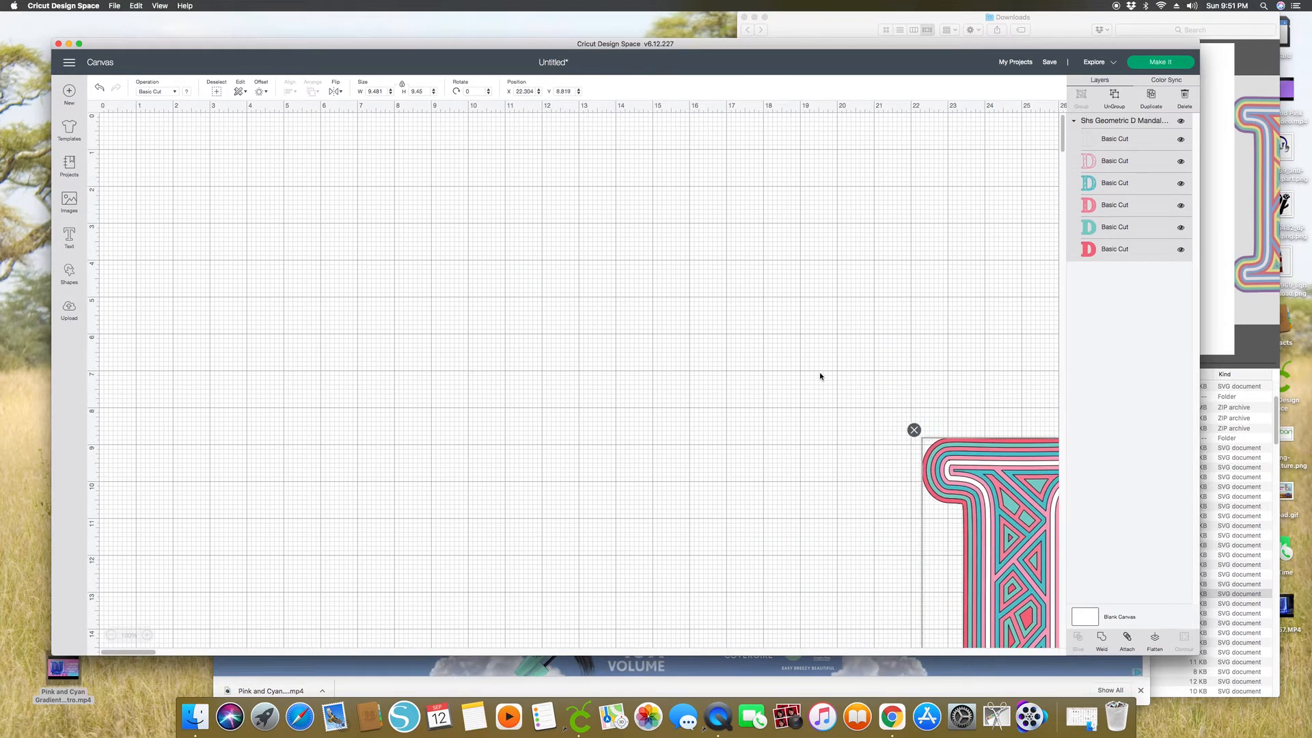
Add a square shape to the canvas, unlock its proportions, and set it to 12 by 12 inches.
left_click(69, 275)
left_click(111, 179)
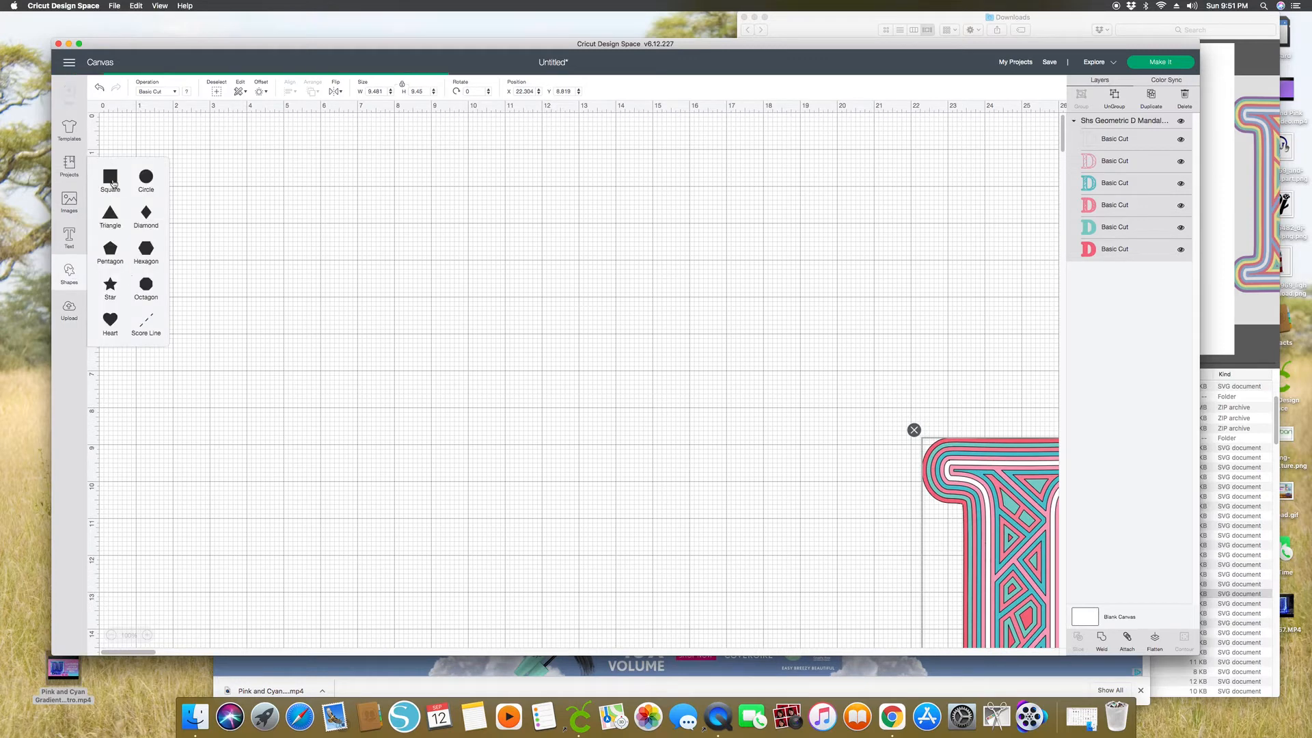
left_click_drag(268, 201, 322, 199)
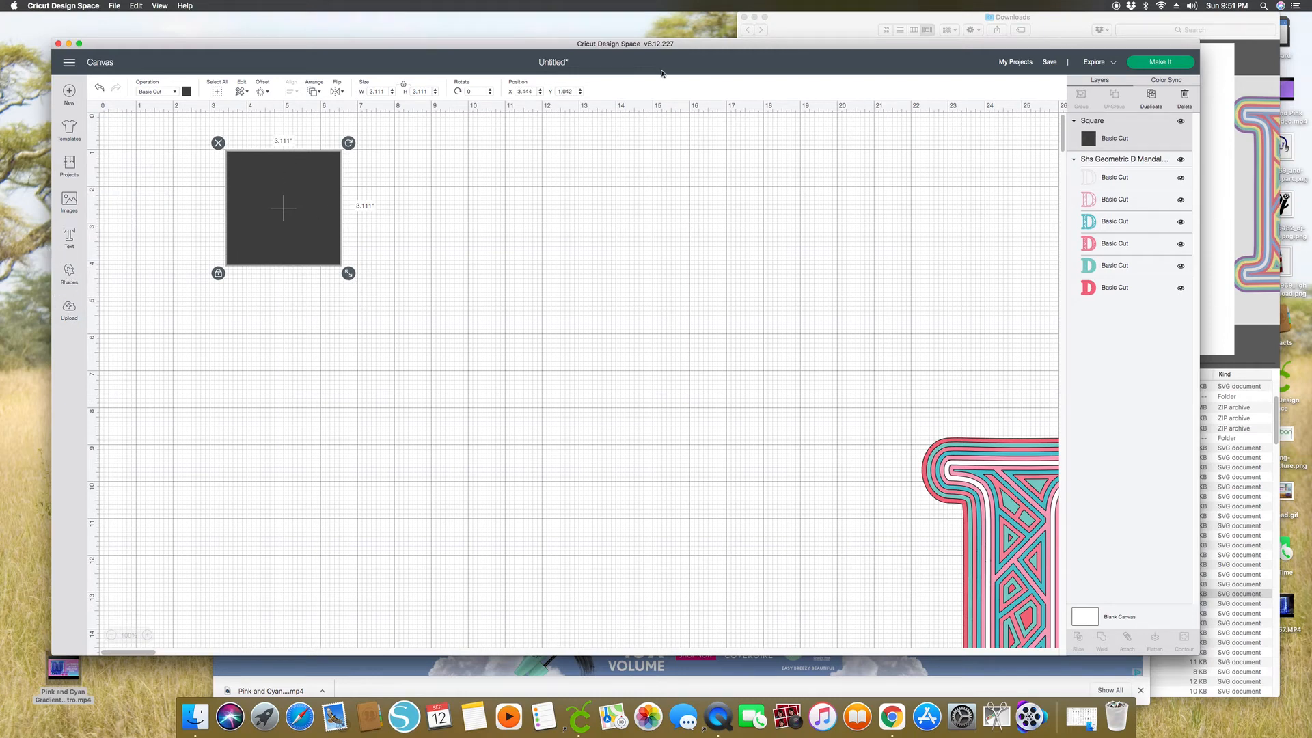
left_click(404, 84)
left_click(378, 91)
key("Tab")
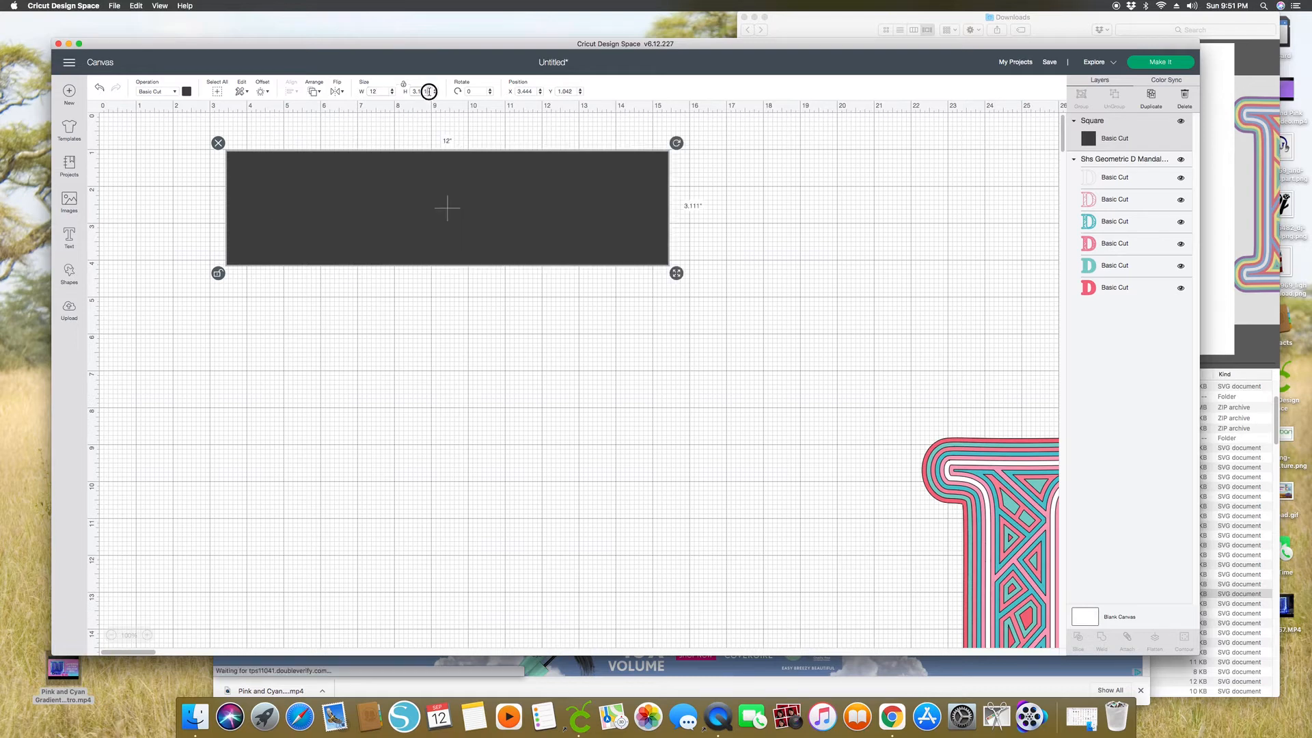
type("12")
key("Return")
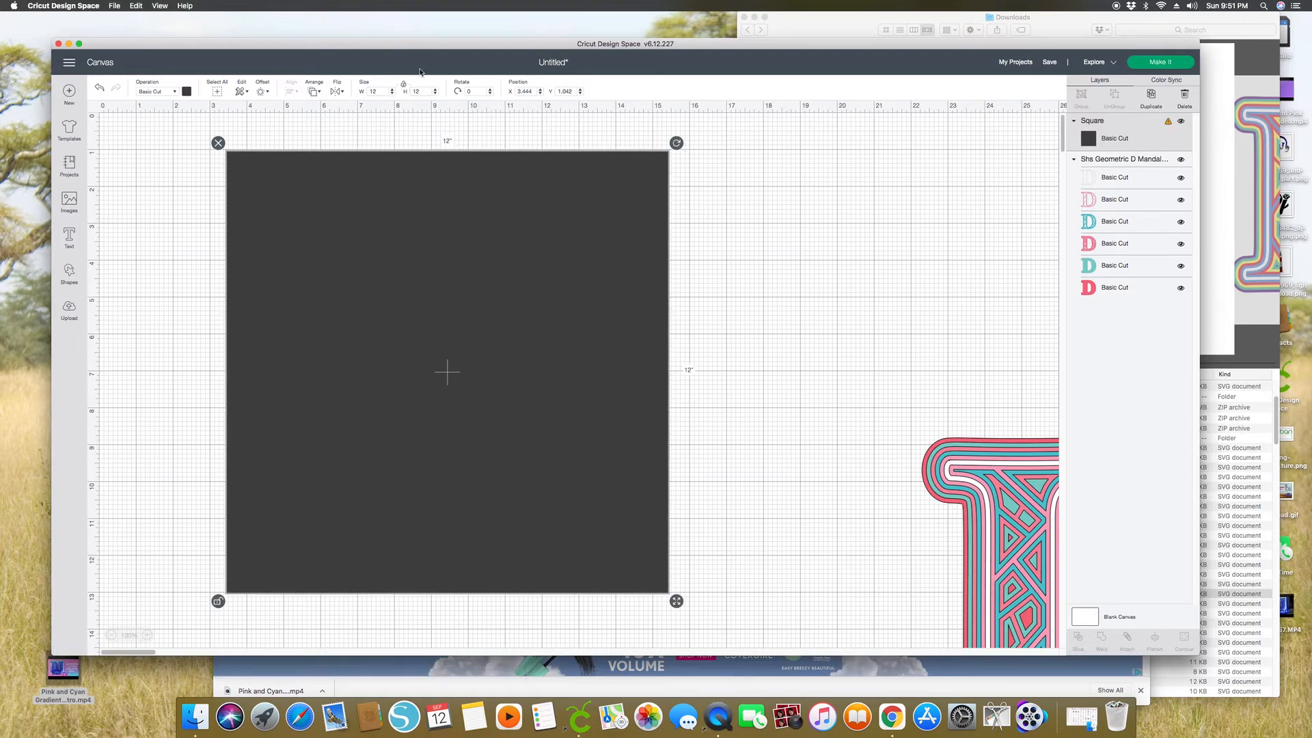
Relock the square's proportions, shift the square and the D mandala closer together, and check the size warning on the square's layer.
left_click(403, 84)
left_click_drag(503, 241, 465, 223)
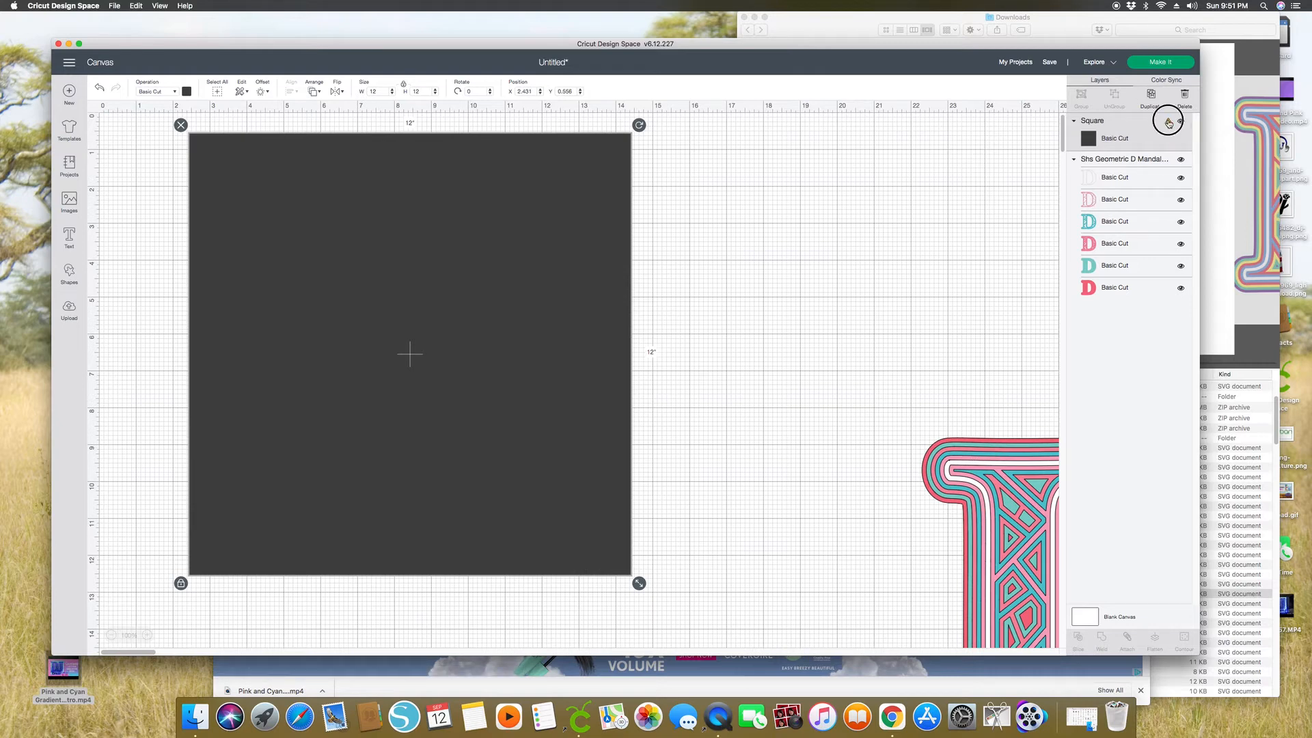
mouse_move(1169, 123)
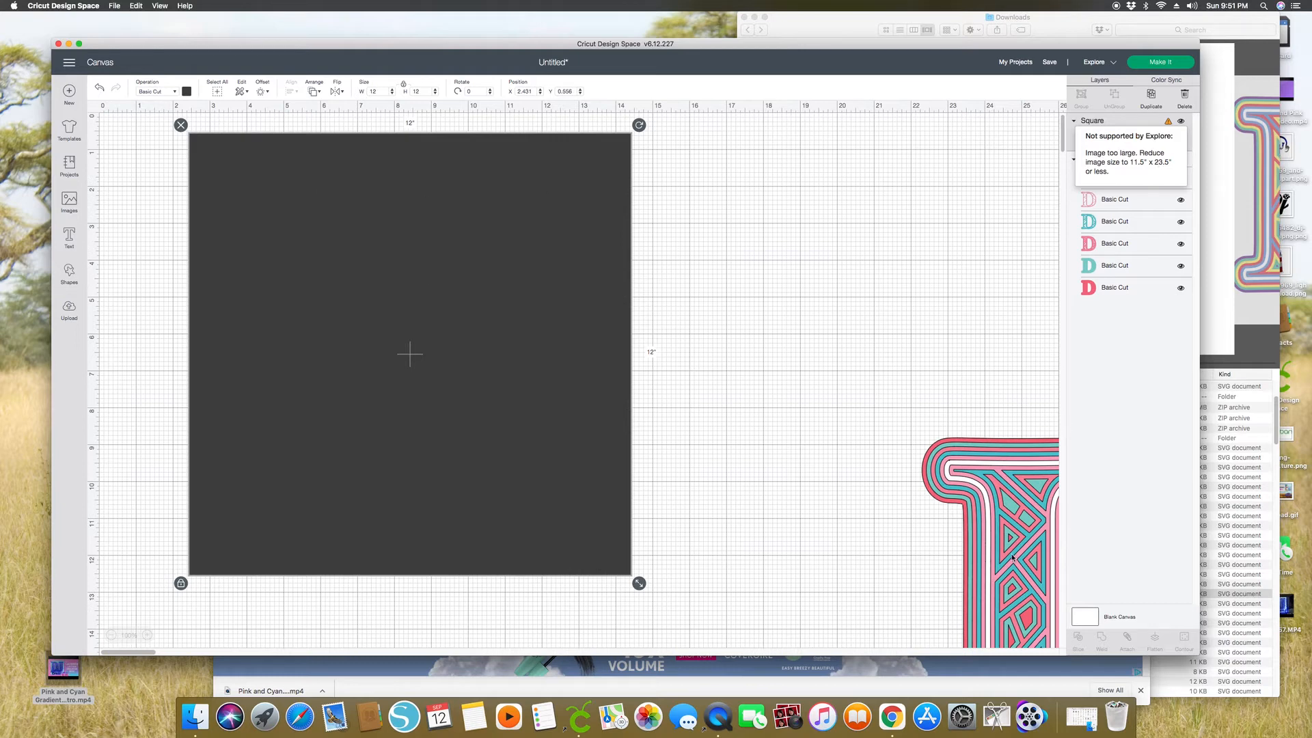
left_click_drag(1017, 484, 861, 370)
left_click(695, 237)
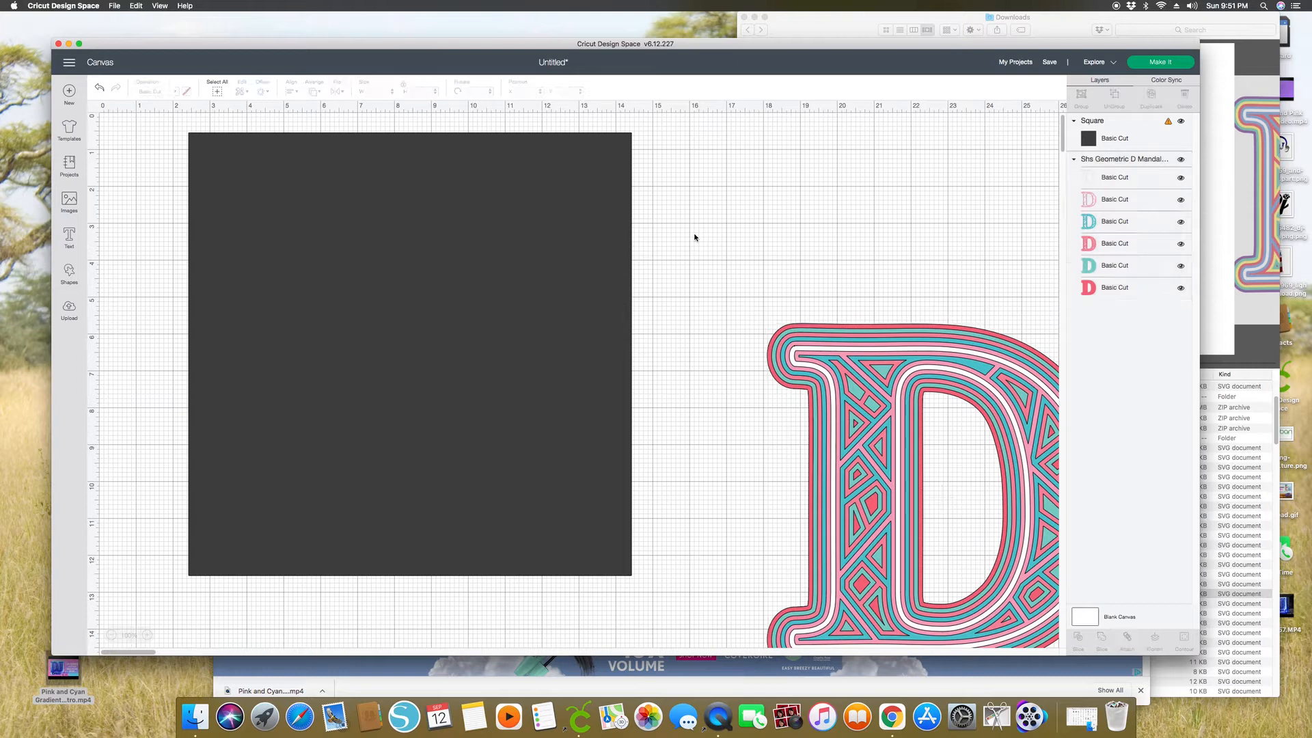
Unlock the square's proportions and resize it to 11 by 11 inches.
left_click(458, 212)
left_click(402, 89)
left_click_drag(385, 91, 356, 91)
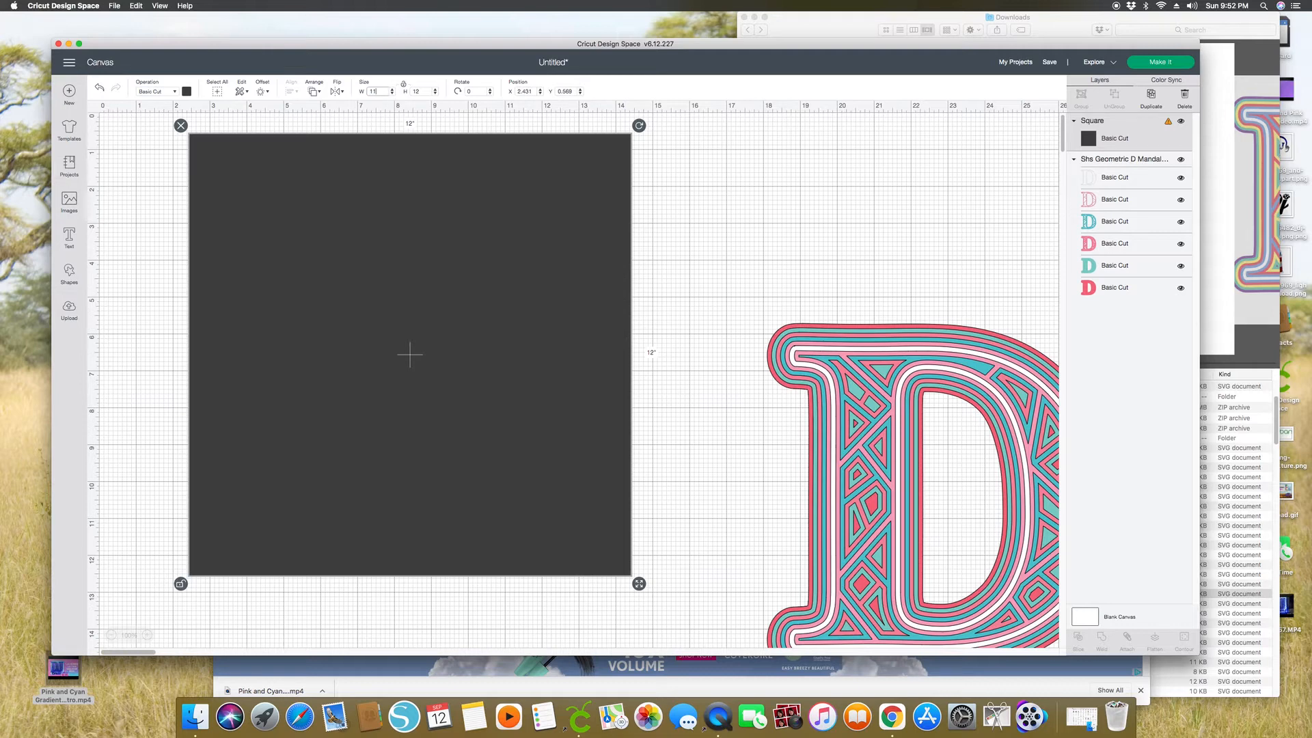
left_click(414, 91)
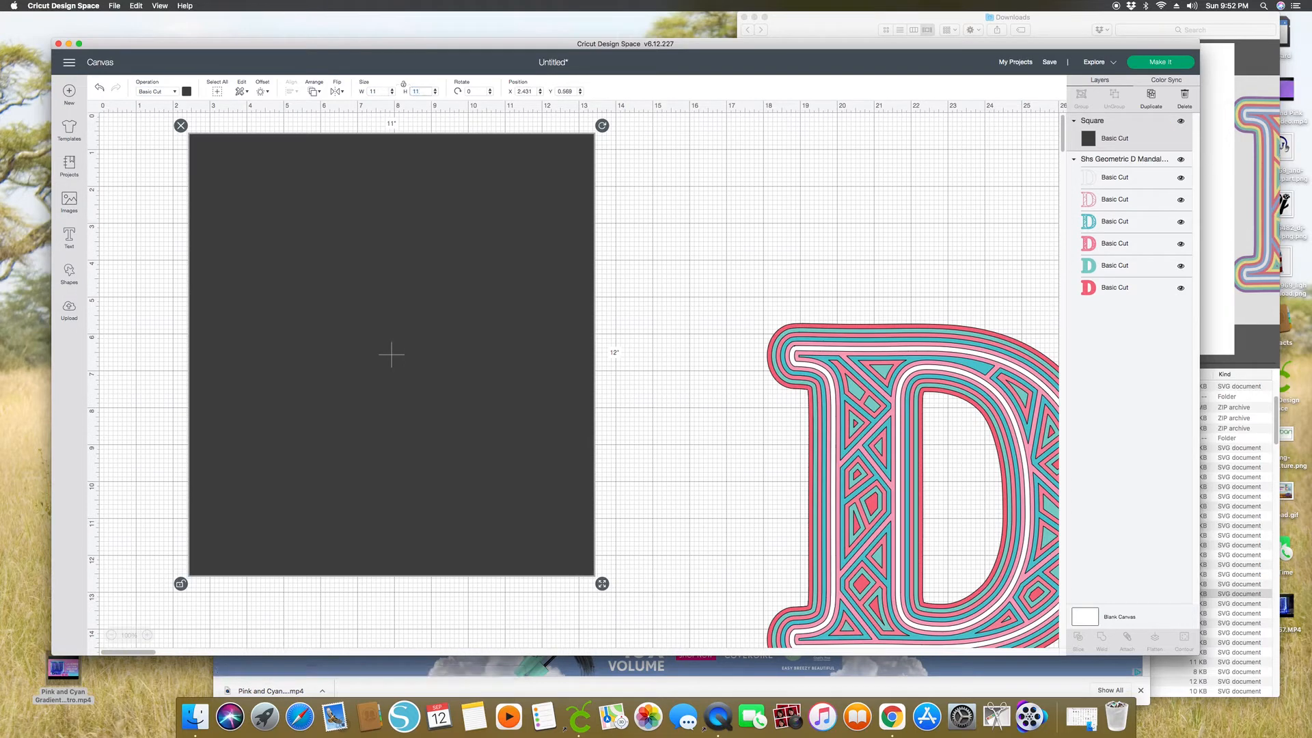
type("11")
key("Return")
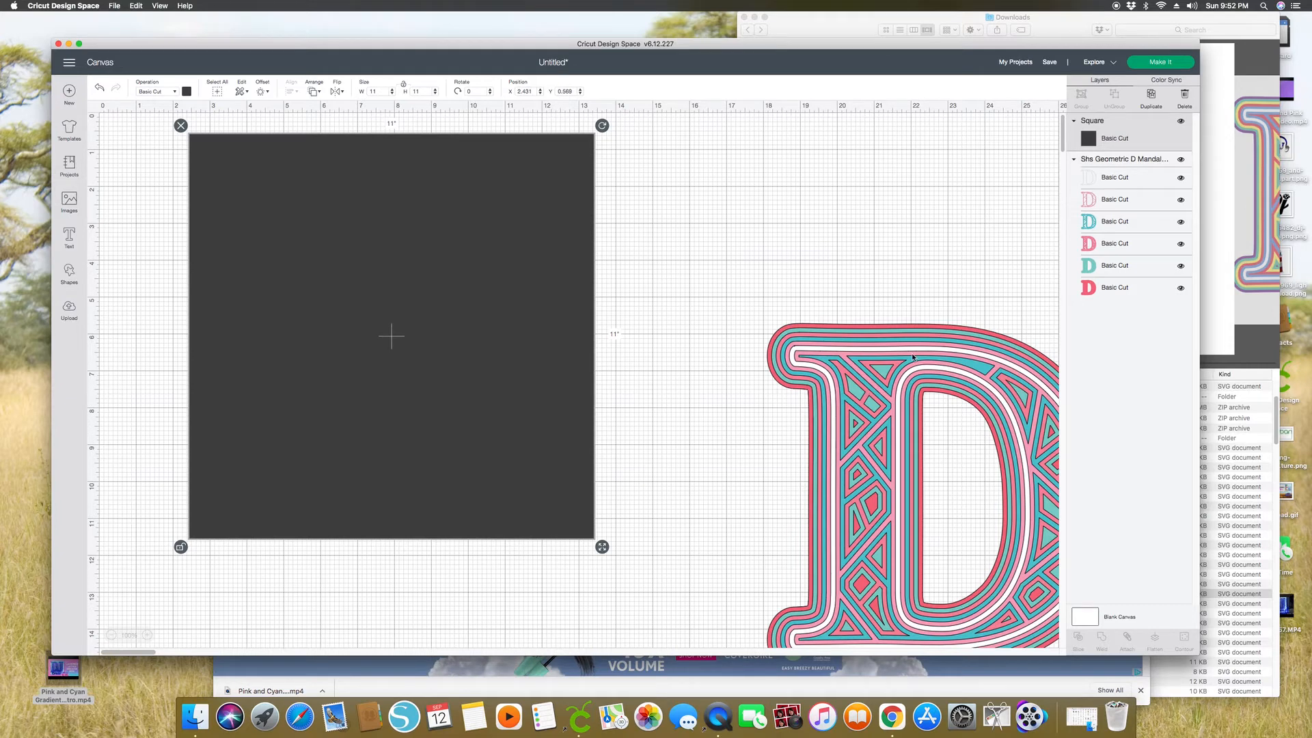
Bring the D mandala to the front and place it over the square at about X 2.5, Y 1.3 inches.
mouse_move(782, 290)
left_mouse_down()
mouse_move(782, 307)
mouse_move(408, 299)
mouse_move(714, 338)
mouse_move(763, 298)
left_mouse_up()
right_click(709, 305)
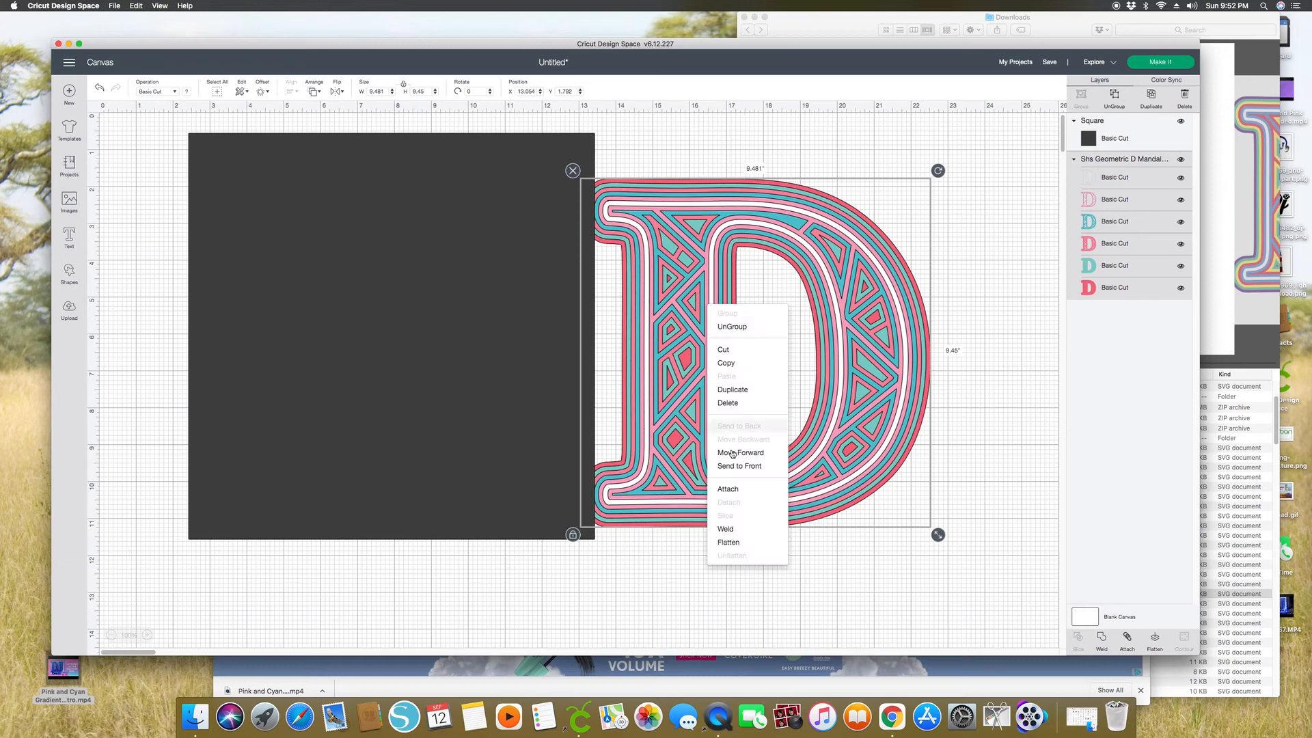
left_click(753, 465)
left_click_drag(618, 269, 301, 280)
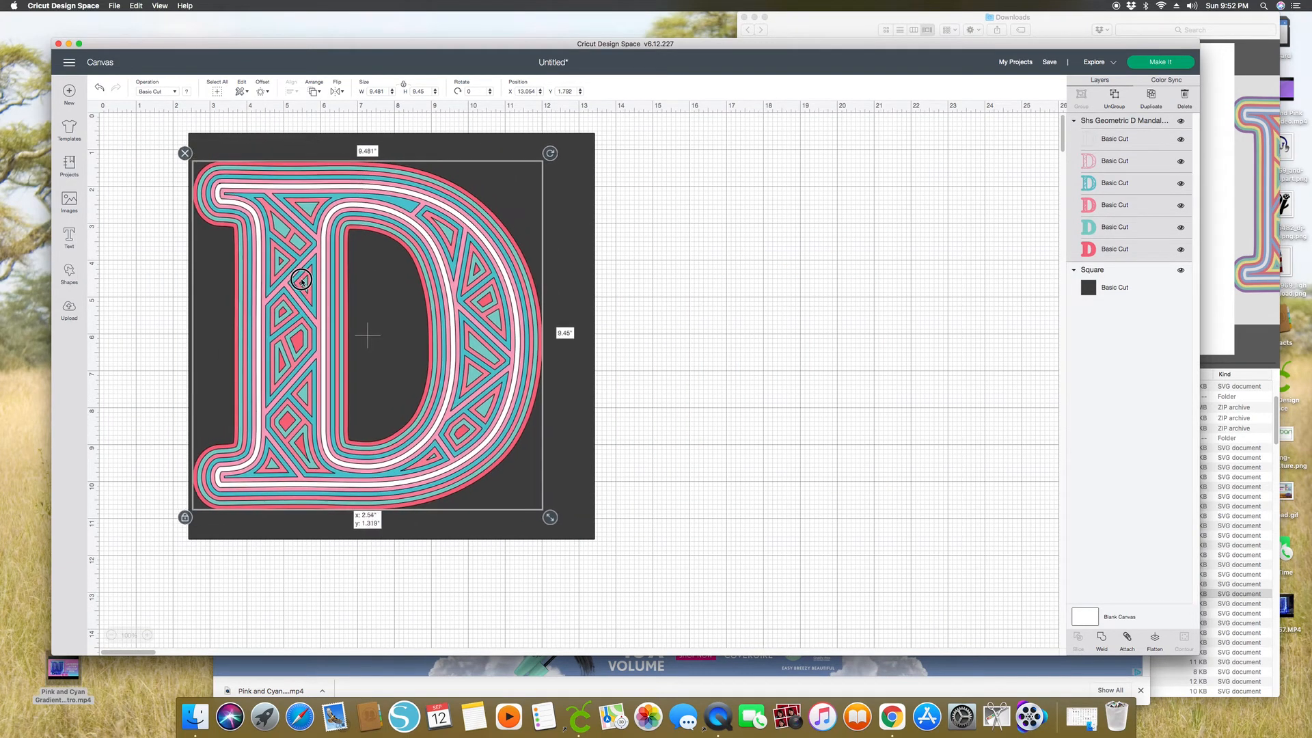
left_click(773, 436)
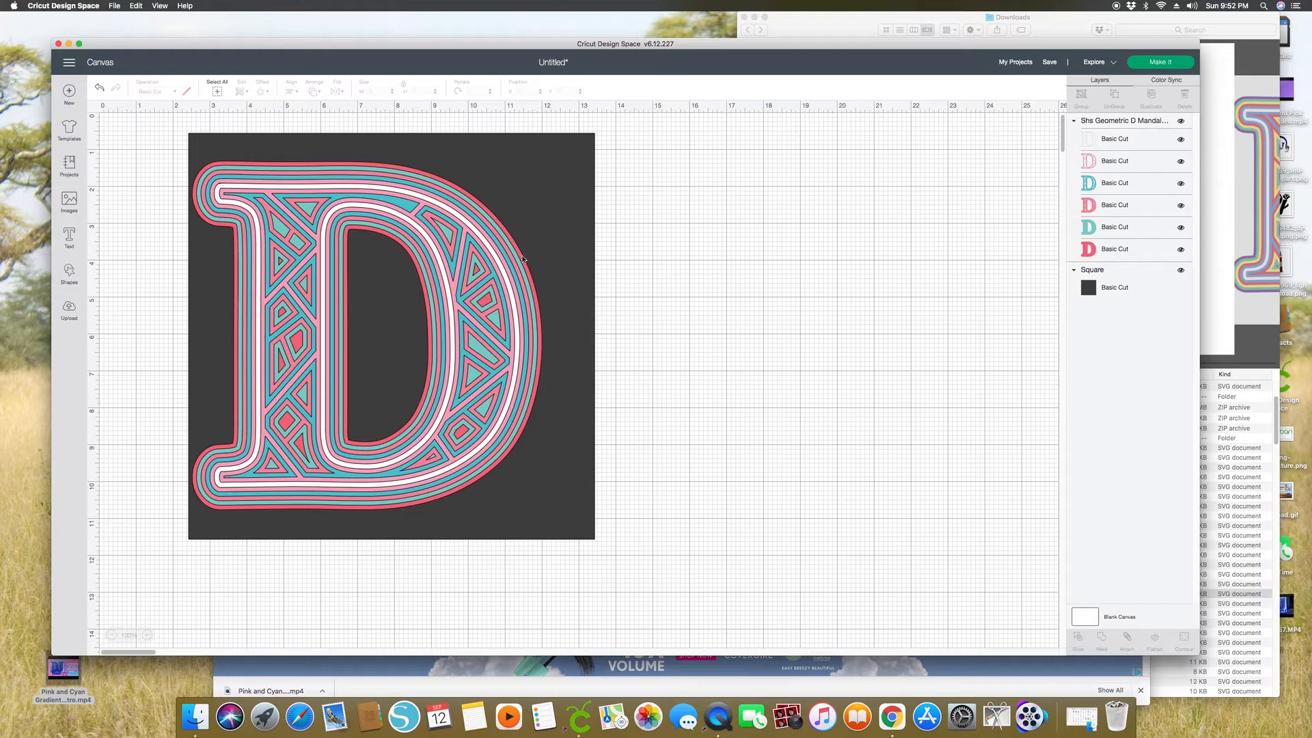
Resize the square behind the D mandala to 12 by 12 inches.
left_click(579, 235)
double_click(374, 91)
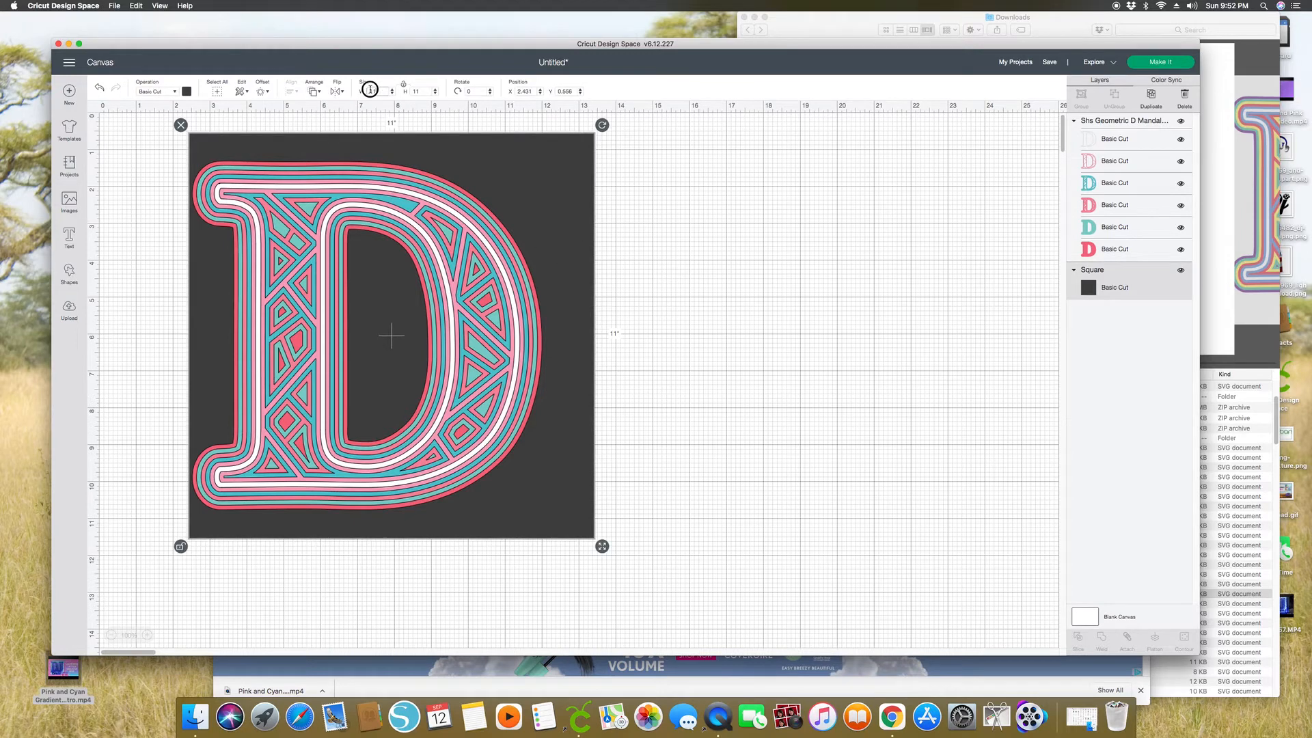
double_click(409, 91)
type("12")
key("Return")
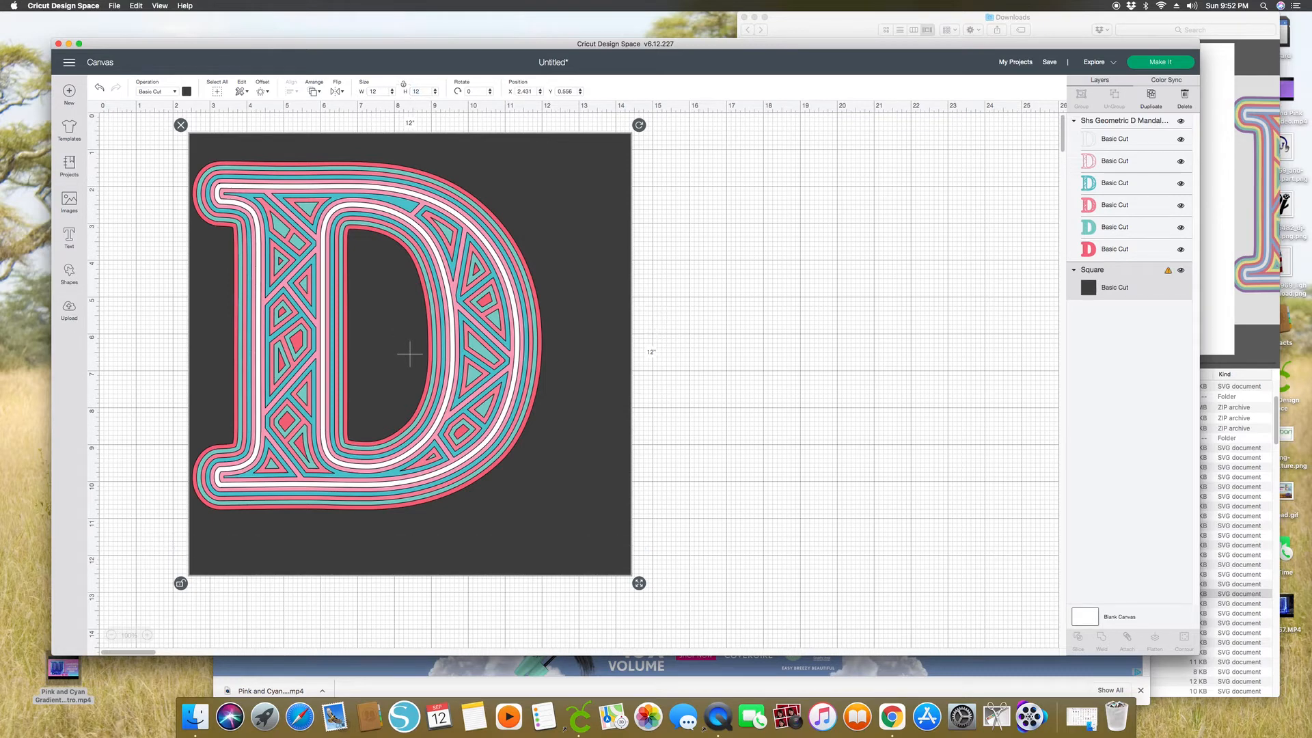
Shrink the D mandala to about 7.32 by 7.30 inches and place it inside the square at about X 4.5, Y 2.33 inches.
left_click_drag(474, 324, 474, 335)
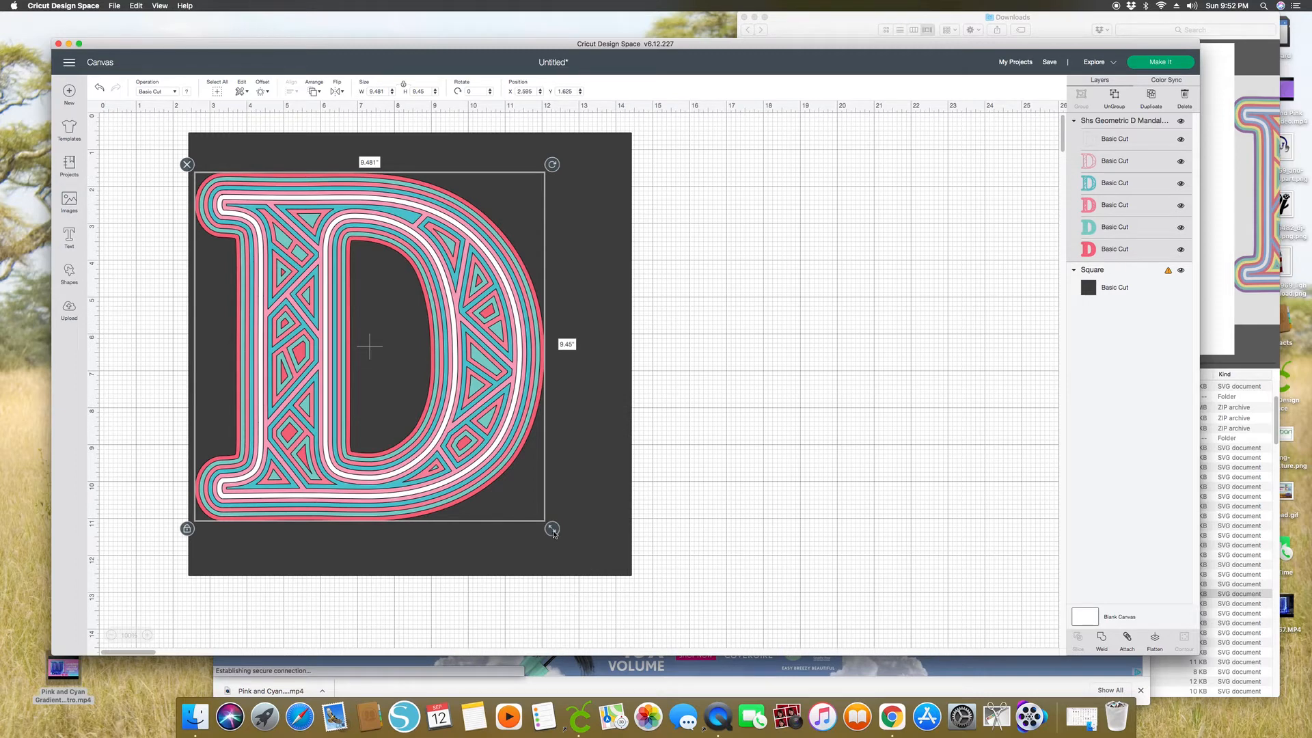
left_click_drag(557, 534, 474, 445)
left_click_drag(410, 353, 478, 381)
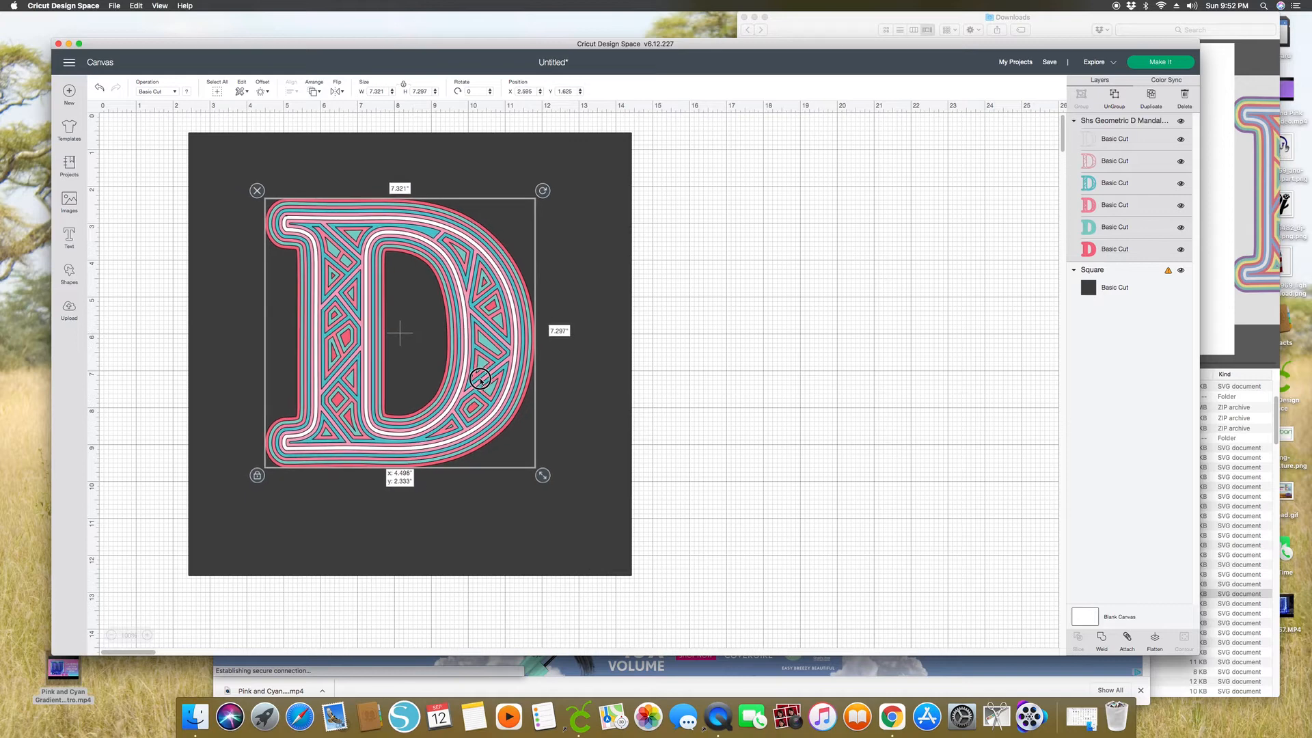
left_click(875, 557)
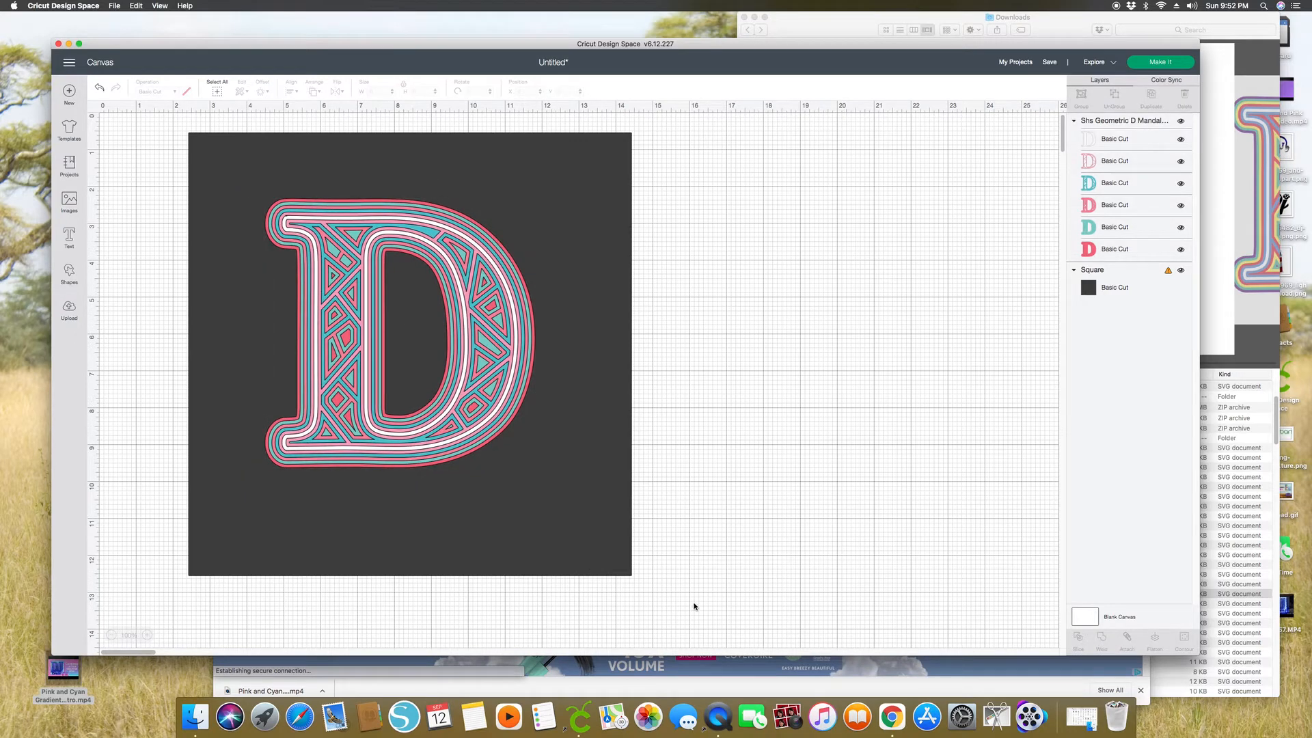
Select the D mandala and the square together and align them with Center.
left_click_drag(666, 608, 123, 122)
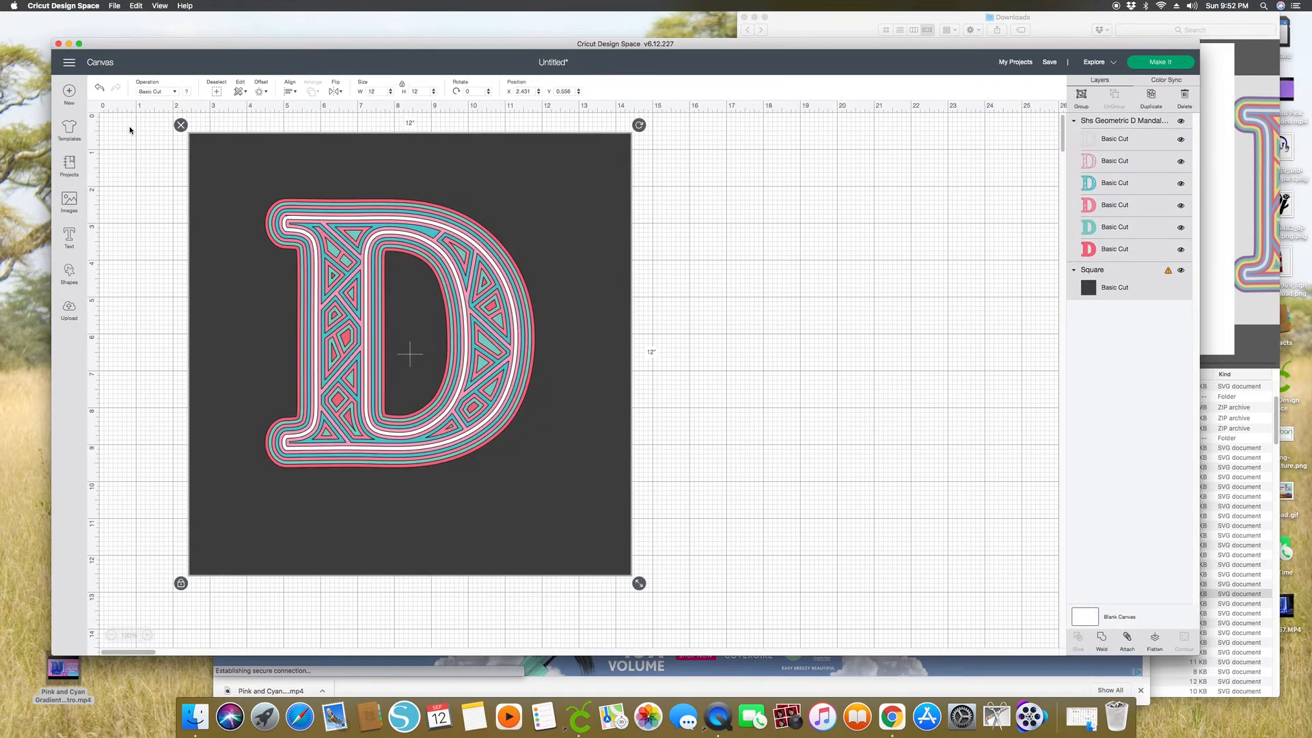
left_click(295, 92)
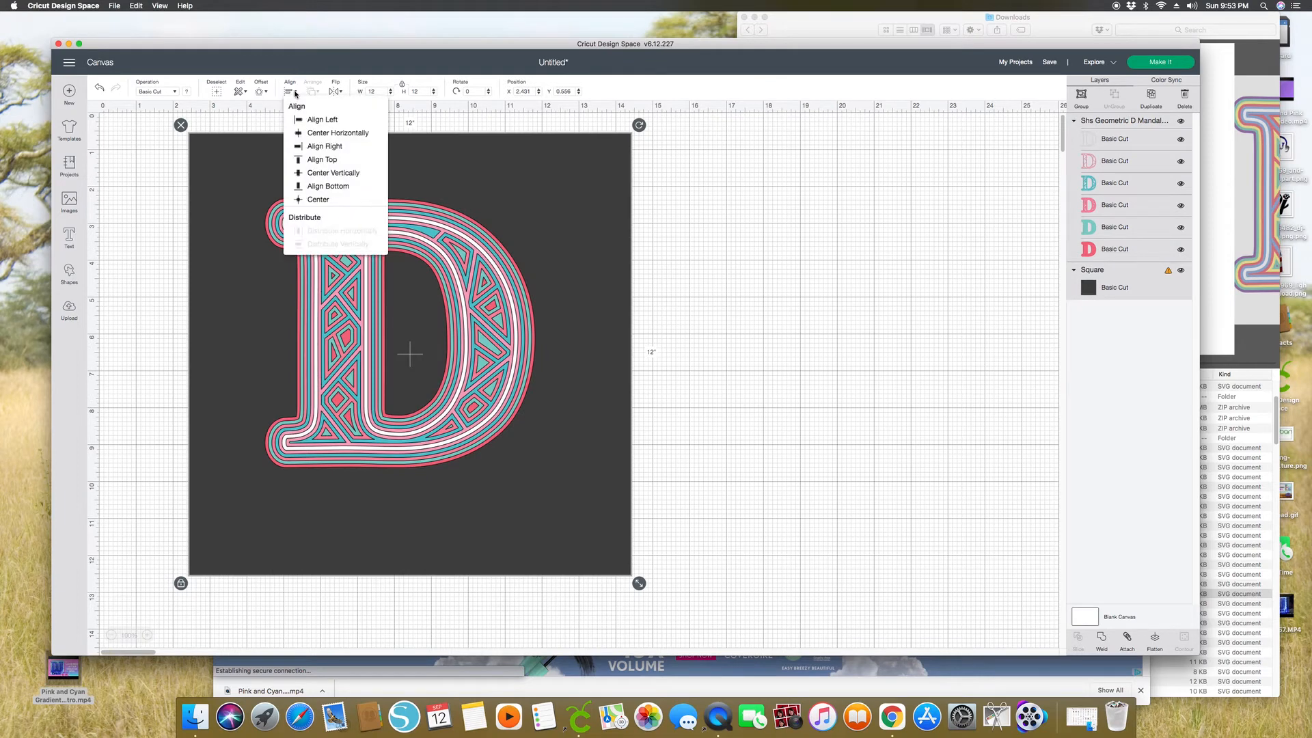
left_click(319, 201)
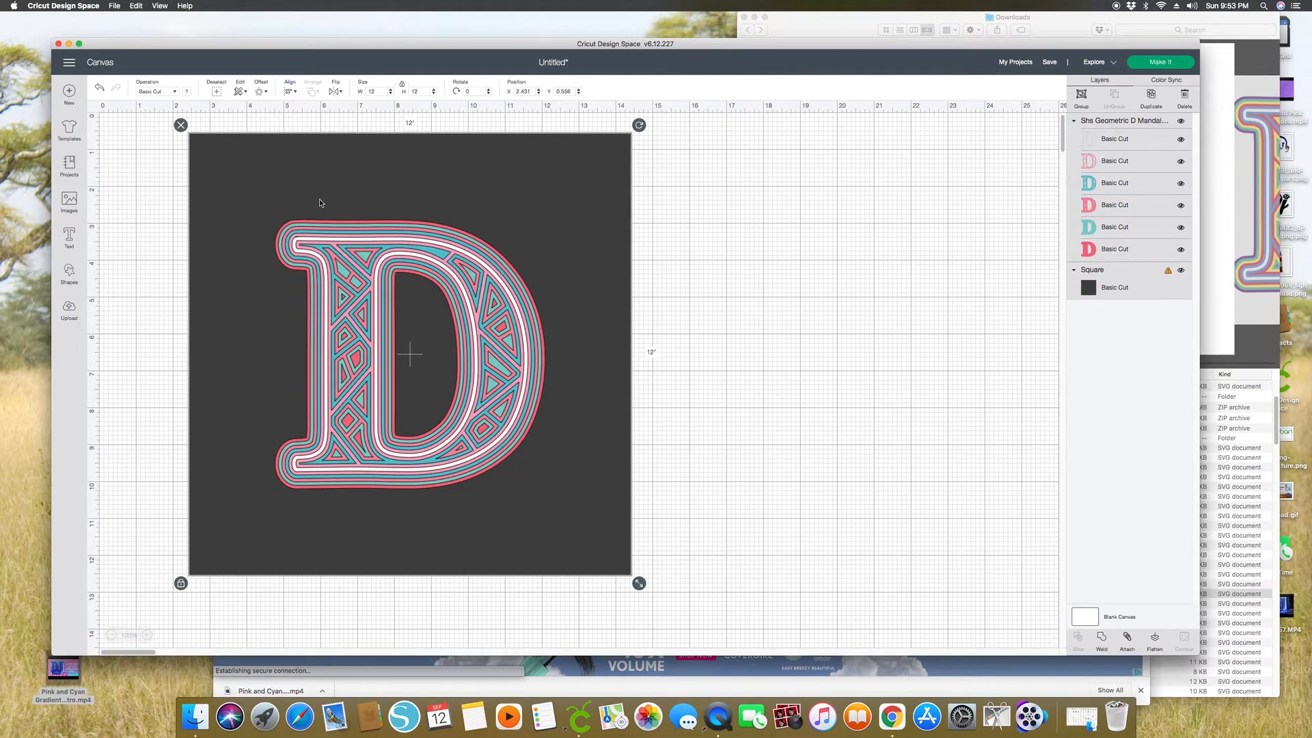
left_click(798, 320)
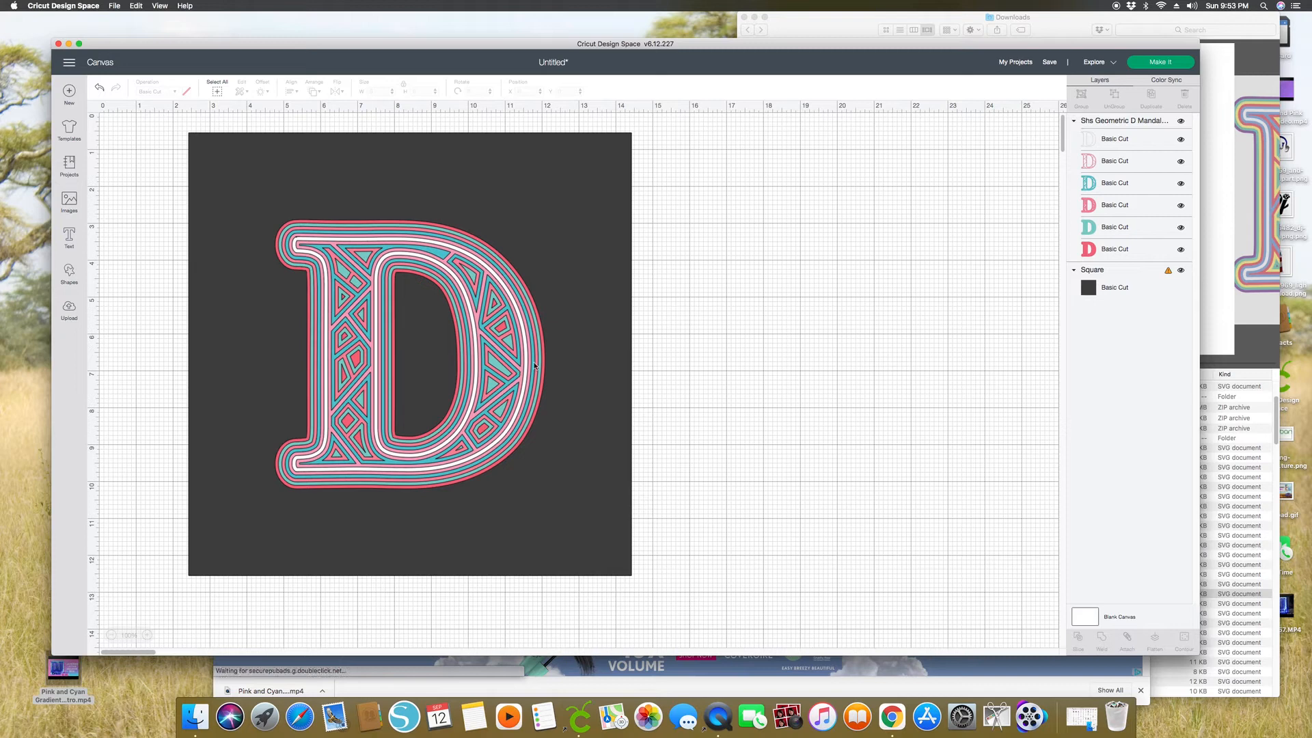
Change the square's material color to white.
left_click(451, 290)
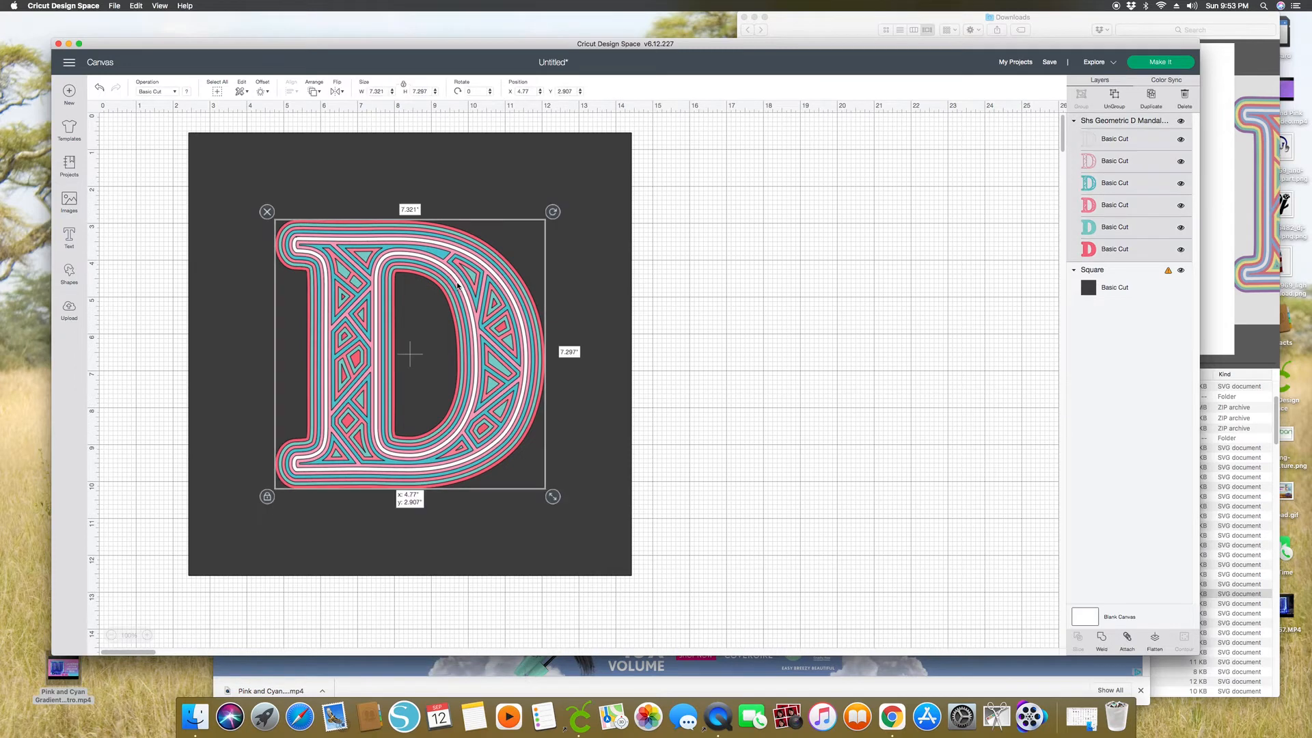
left_click(596, 217)
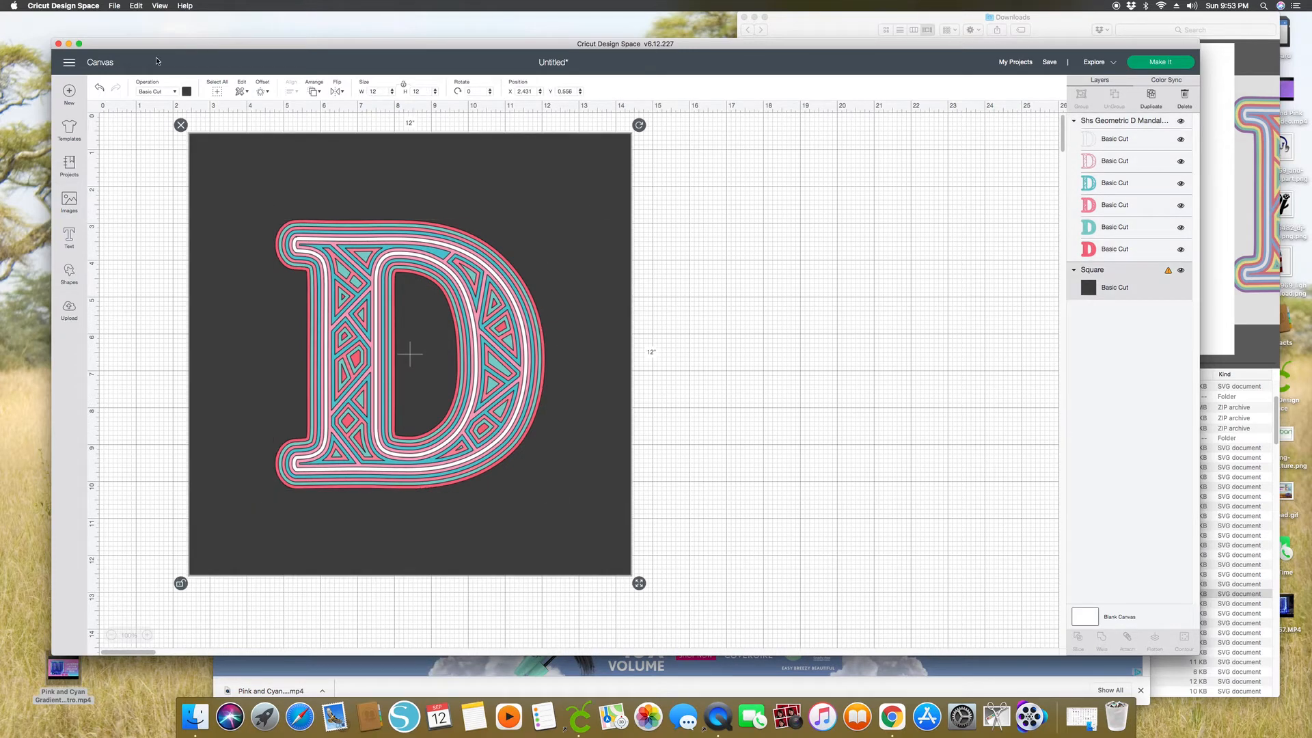
left_click(186, 90)
left_click(198, 190)
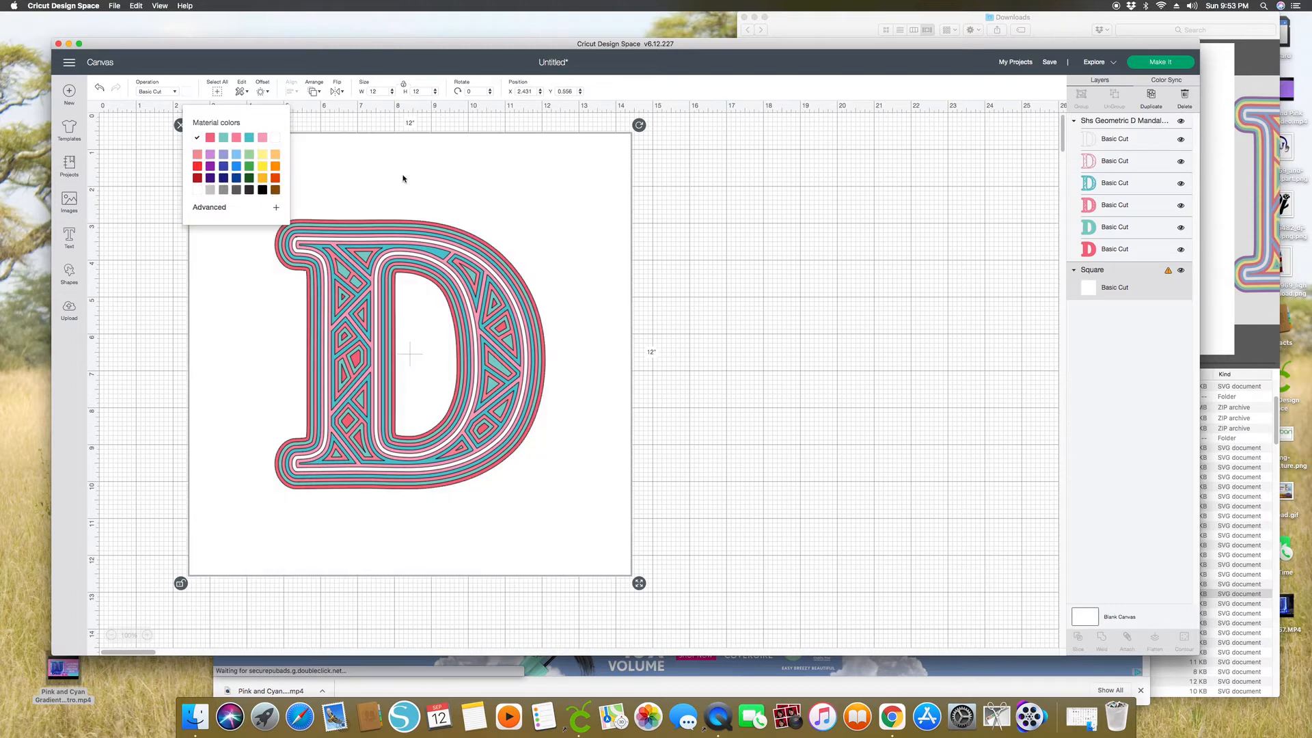
left_click(936, 318)
Enlarge the D mandala to about 7.87 by 7.84 inches and reposition it on the square at about X 4.49, Y 2.49 inches.
left_click_drag(493, 395, 489, 394)
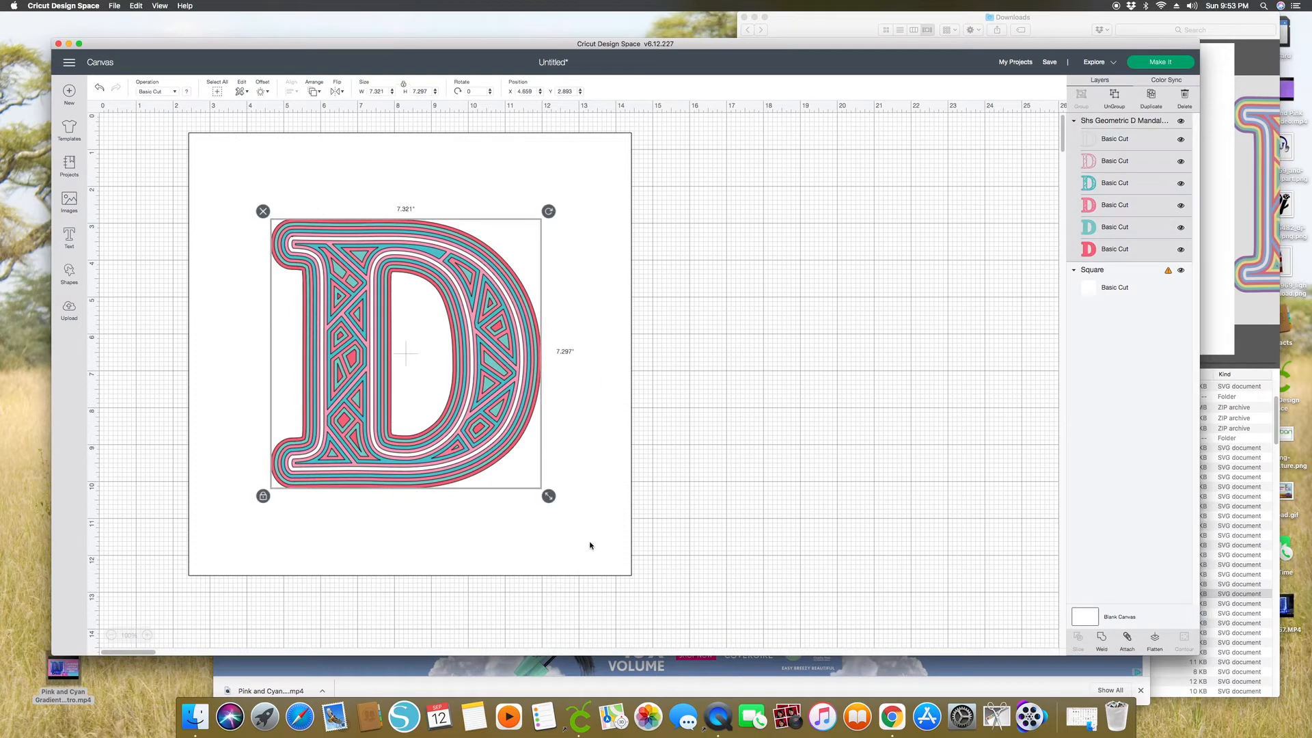
mouse_move(549, 496)
left_mouse_down()
mouse_move(563, 525)
mouse_move(564, 510)
left_mouse_up()
left_click_drag(501, 409, 500, 399)
left_click(711, 426)
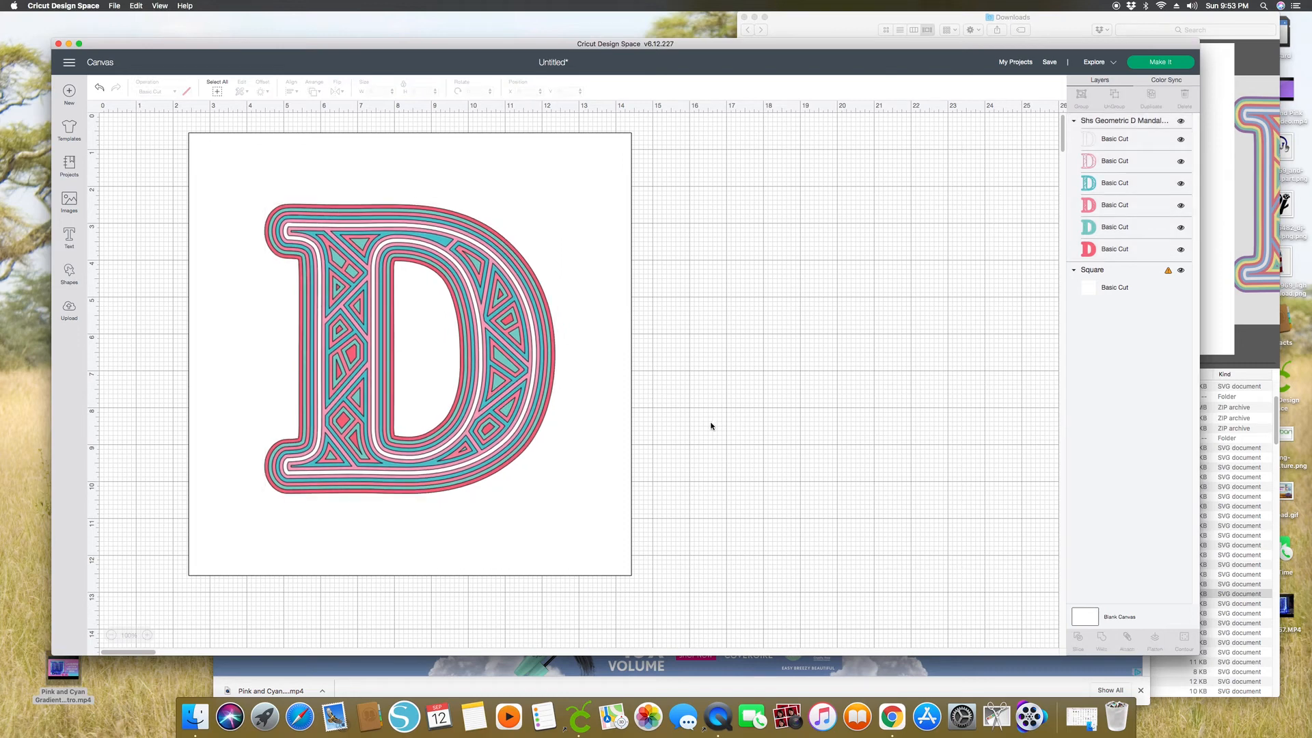
Delete the square and ungroup the D mandala into separate layers.
left_click(586, 177)
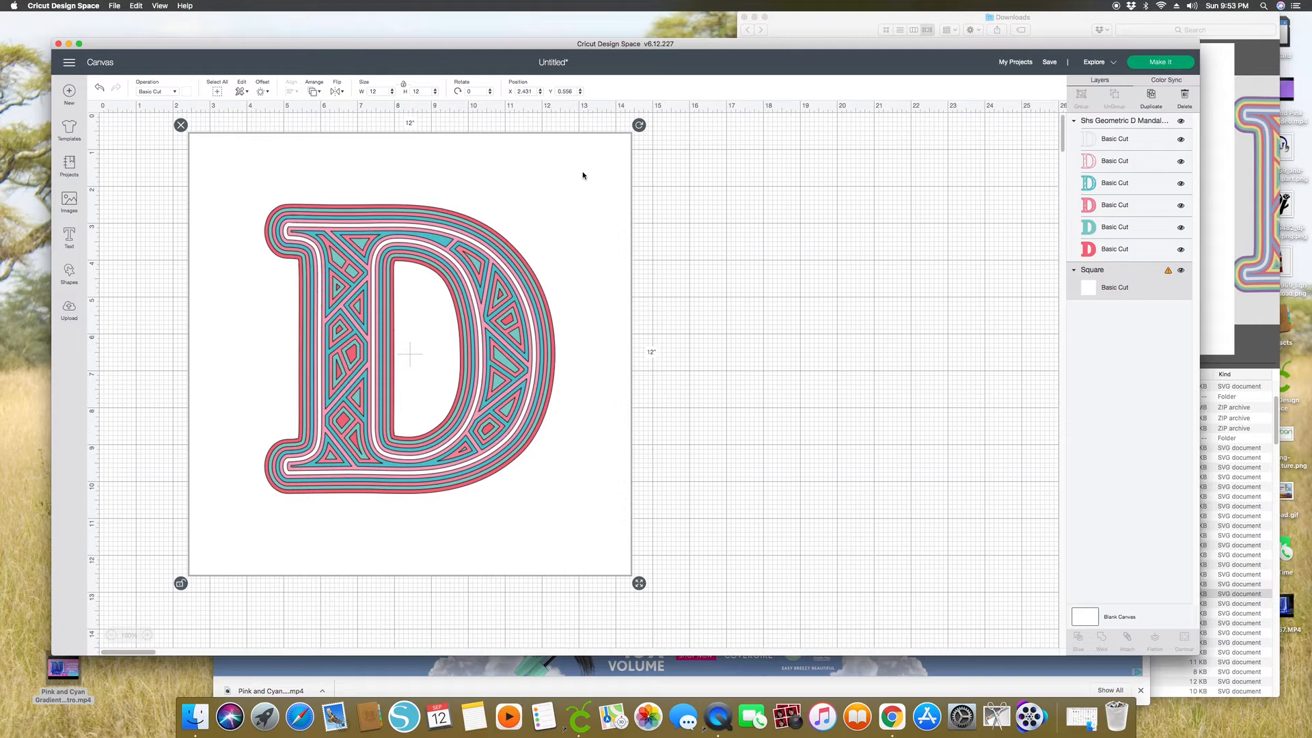
key("Delete")
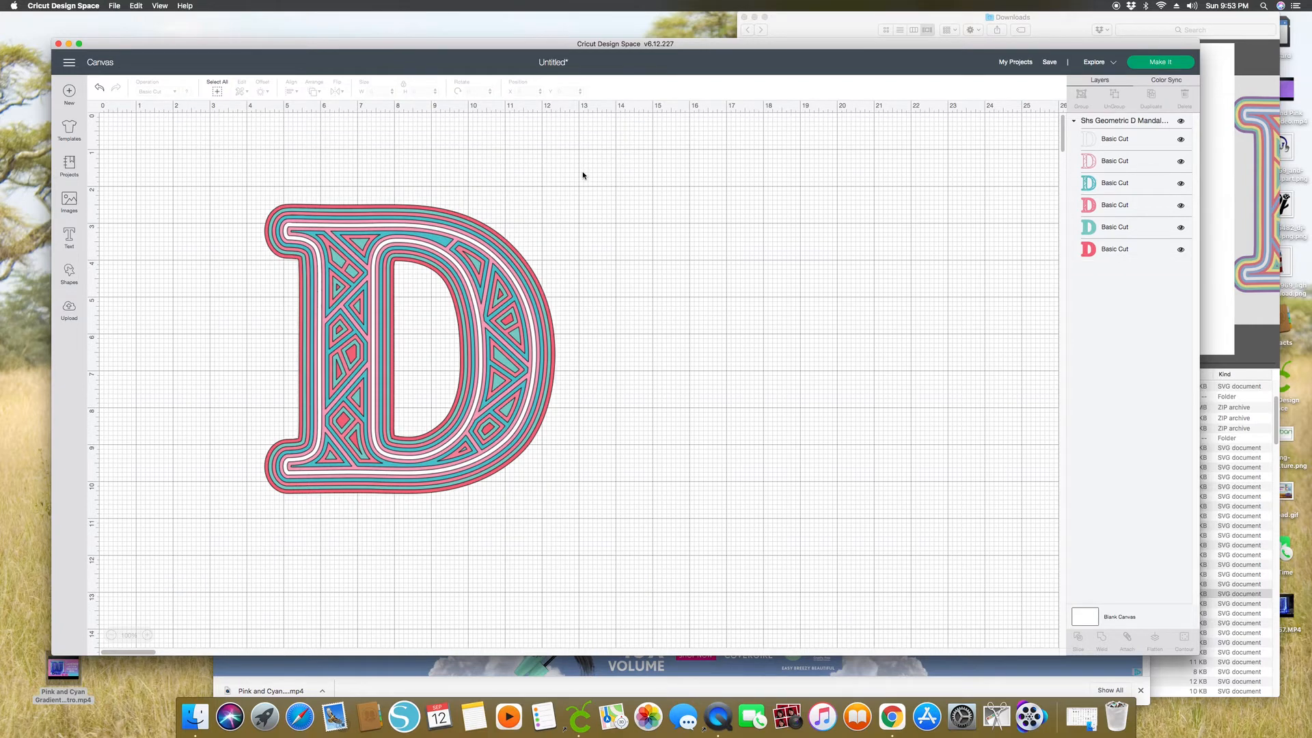
left_click(525, 309)
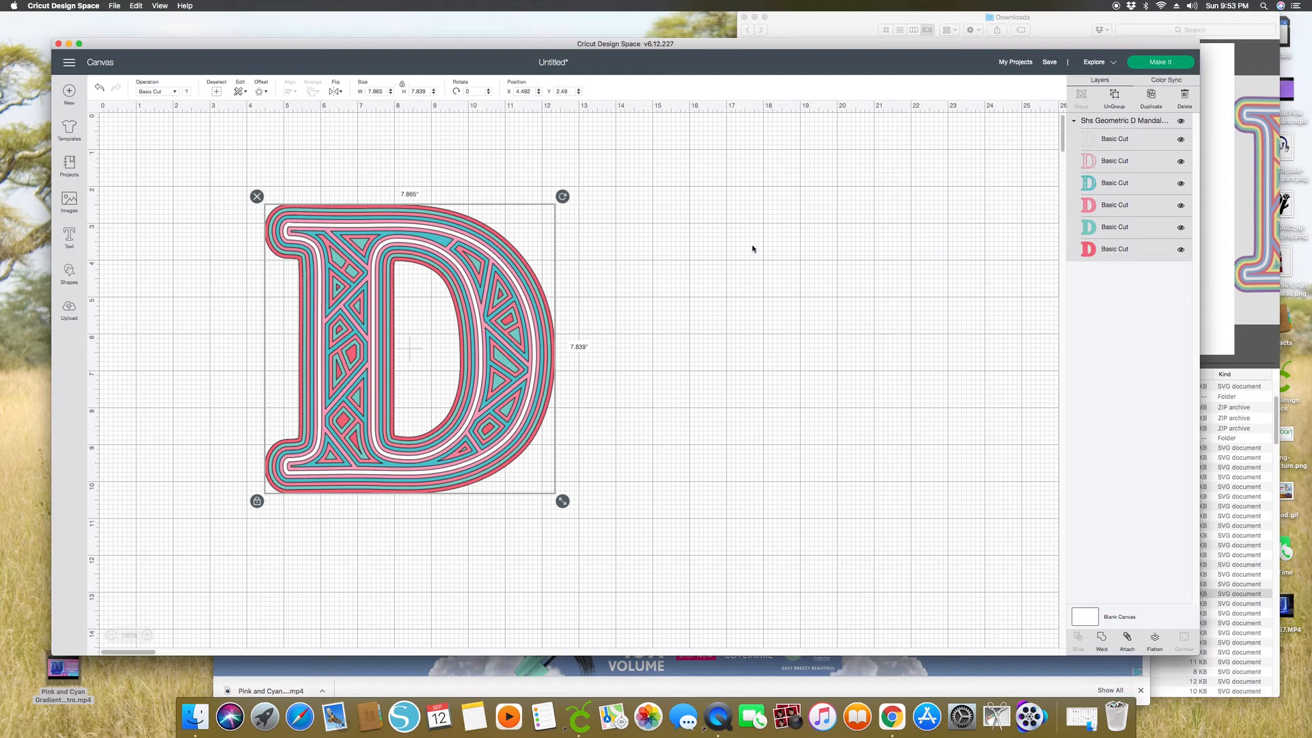
left_click(1117, 258)
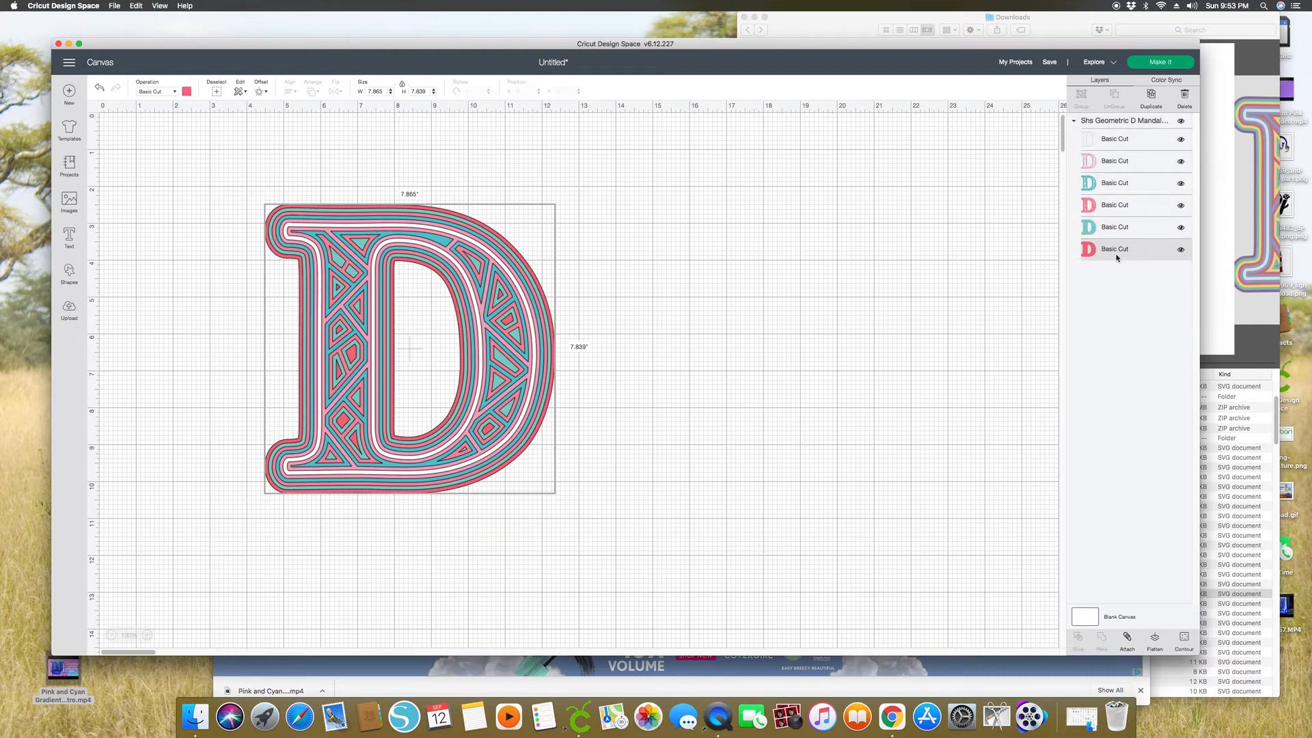
left_click(949, 316)
left_click(491, 293)
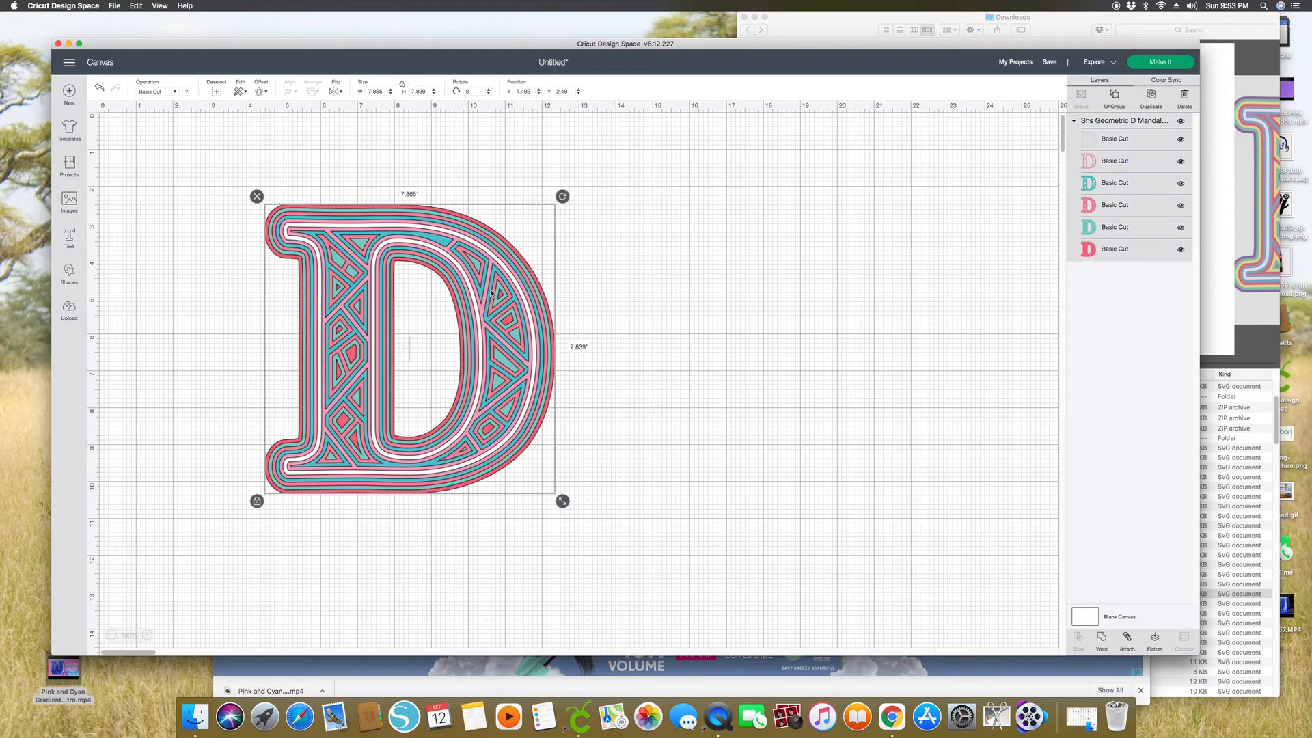
left_click(1116, 103)
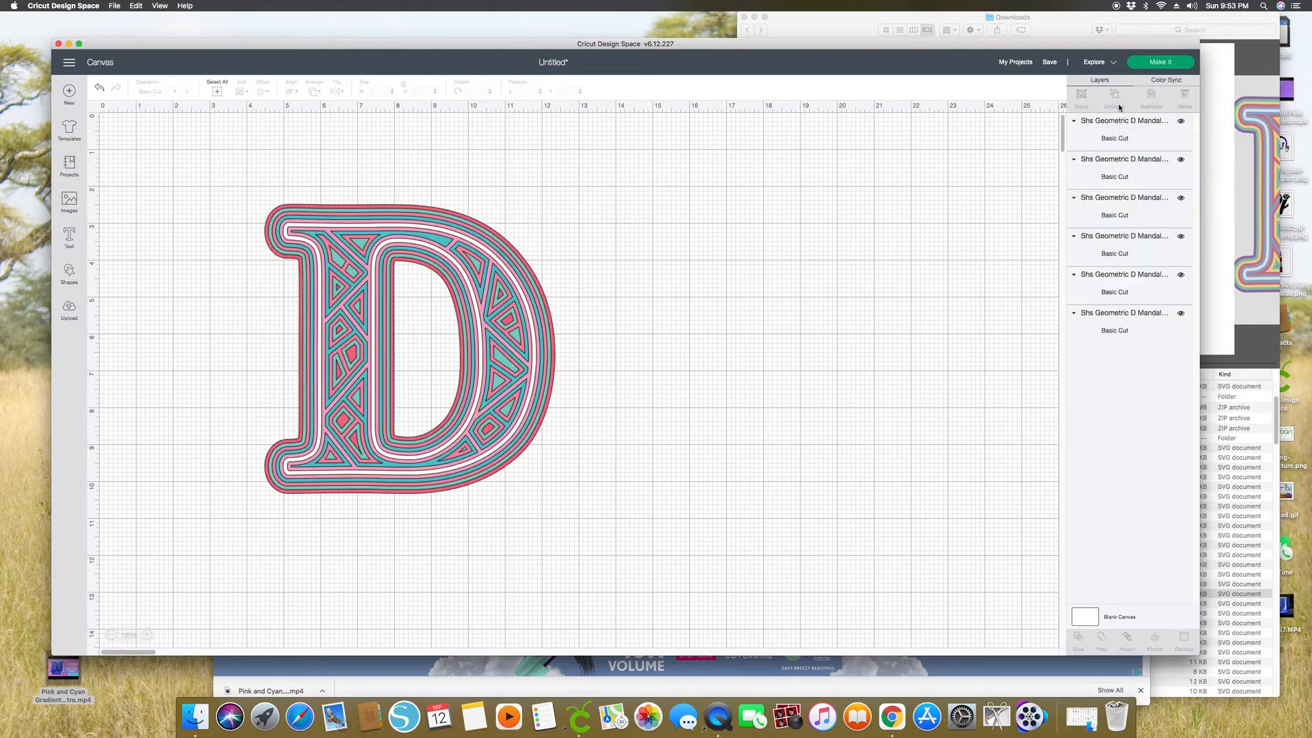
Spread the upper D layers apart across the canvas, leaving the solid bottom layer in place.
left_click(1105, 336)
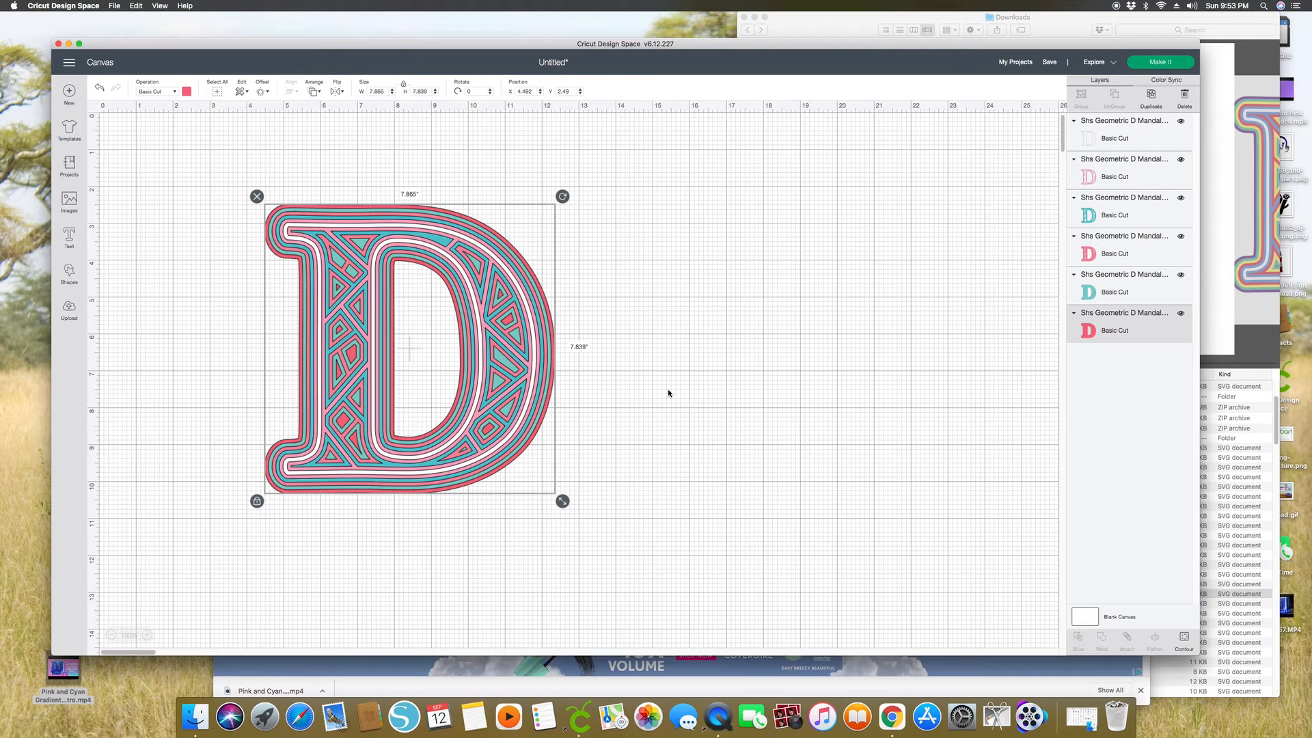
left_click_drag(562, 216, 855, 261)
left_click_drag(457, 239, 693, 176)
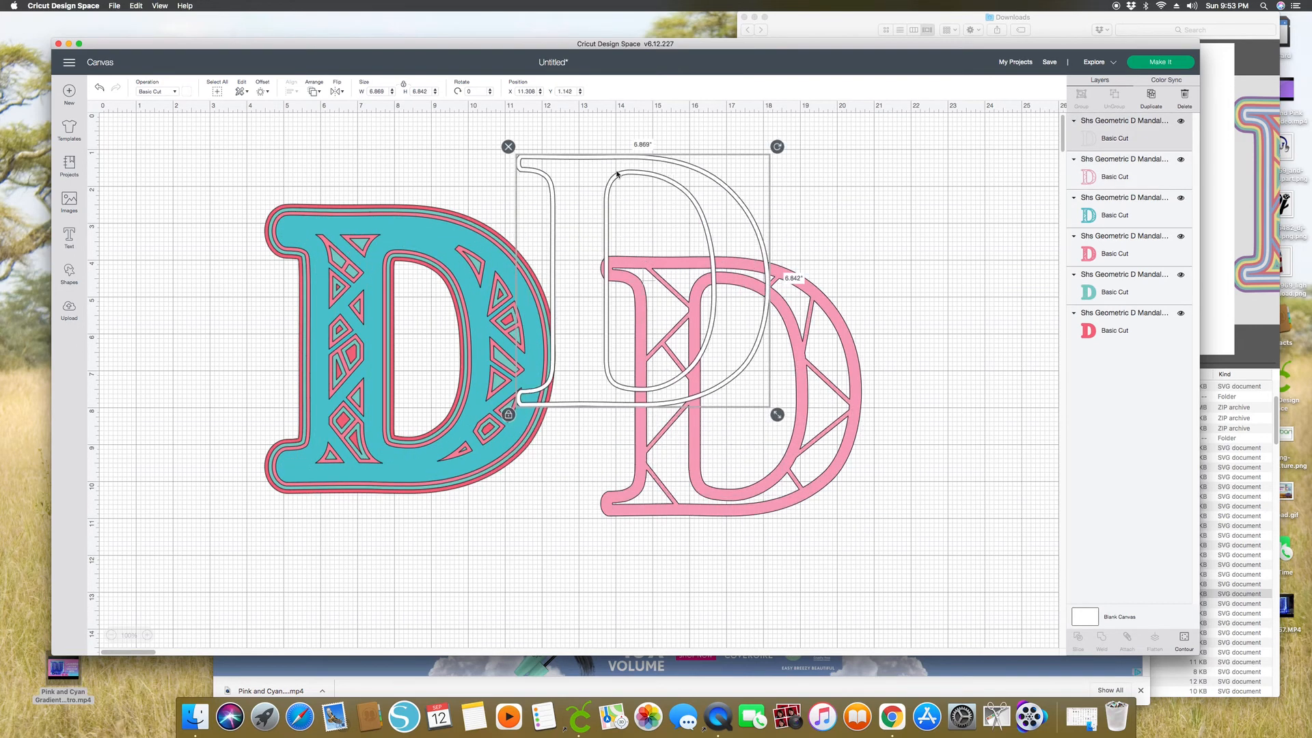
left_click_drag(445, 249, 601, 467)
left_click_drag(482, 273, 364, 473)
left_click_drag(490, 282, 358, 193)
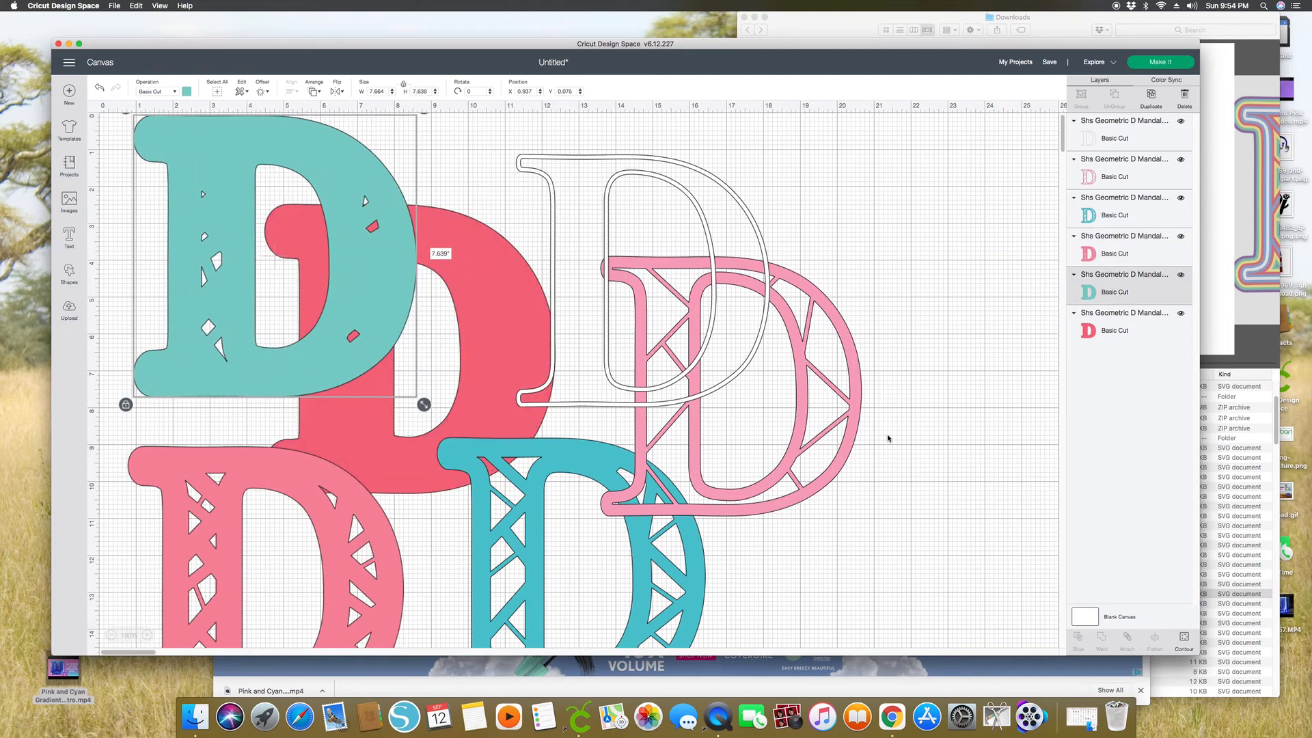
left_click(948, 405)
Recolor the solid bottom D layer yellow and the teal layer directly above it green.
left_click(413, 483)
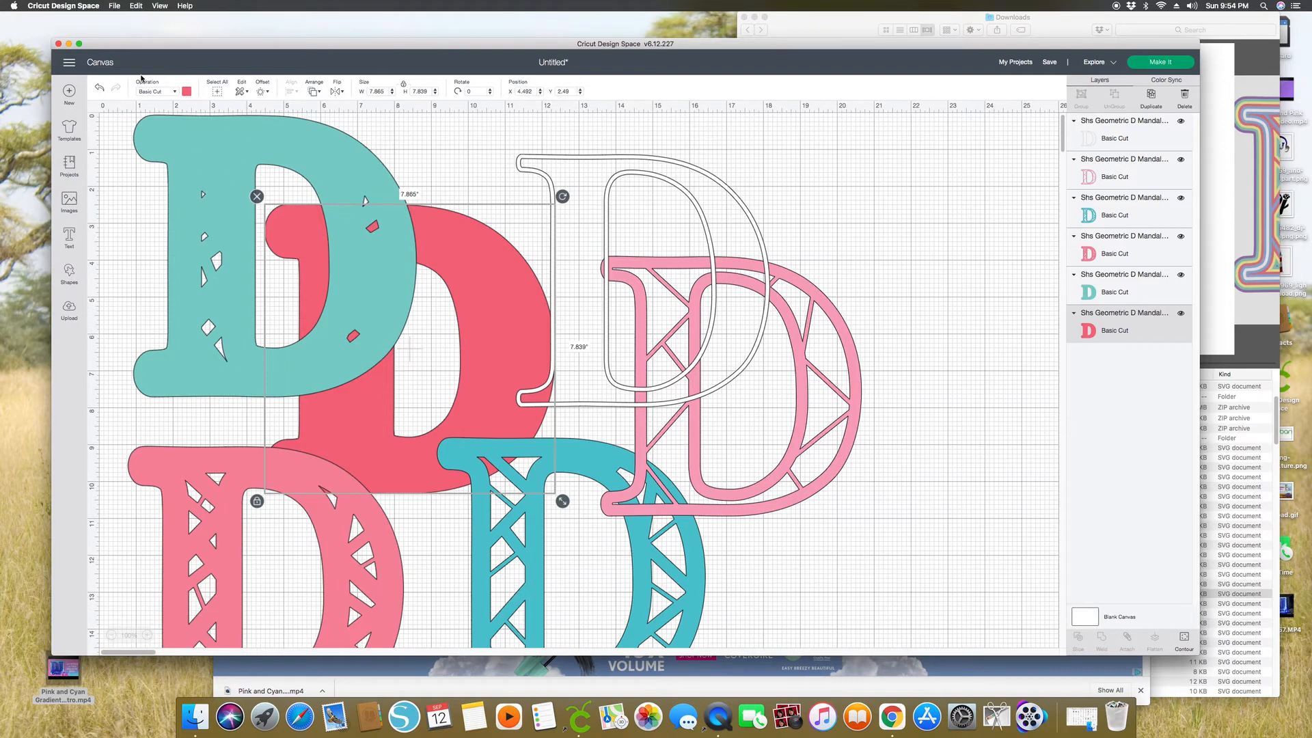
left_click(187, 92)
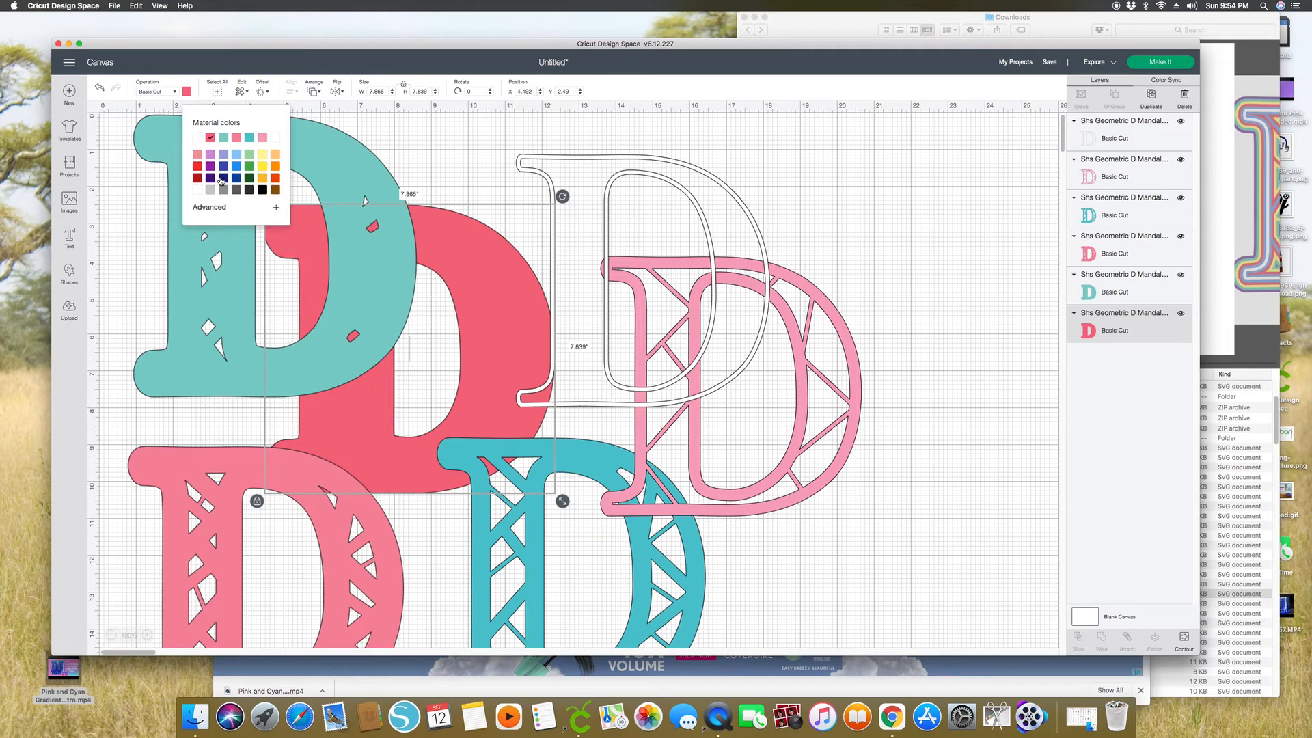
left_click(262, 166)
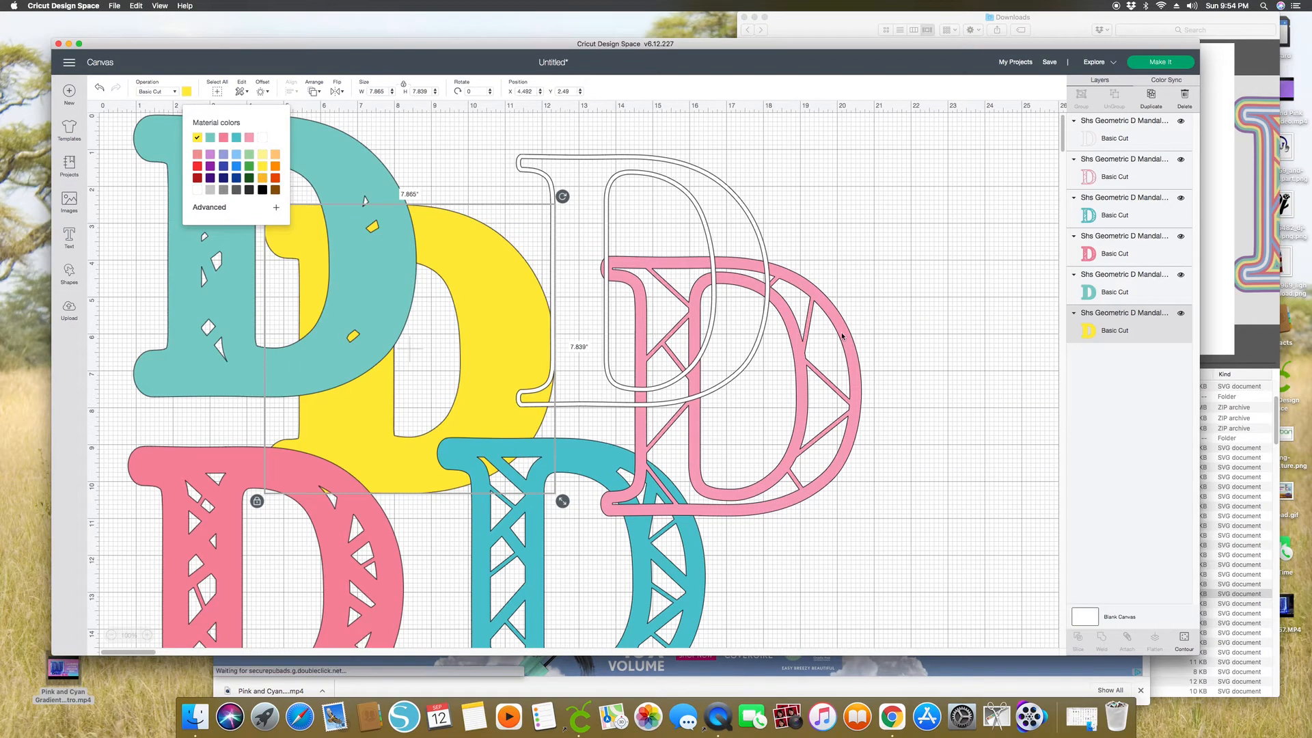
left_click(1101, 298)
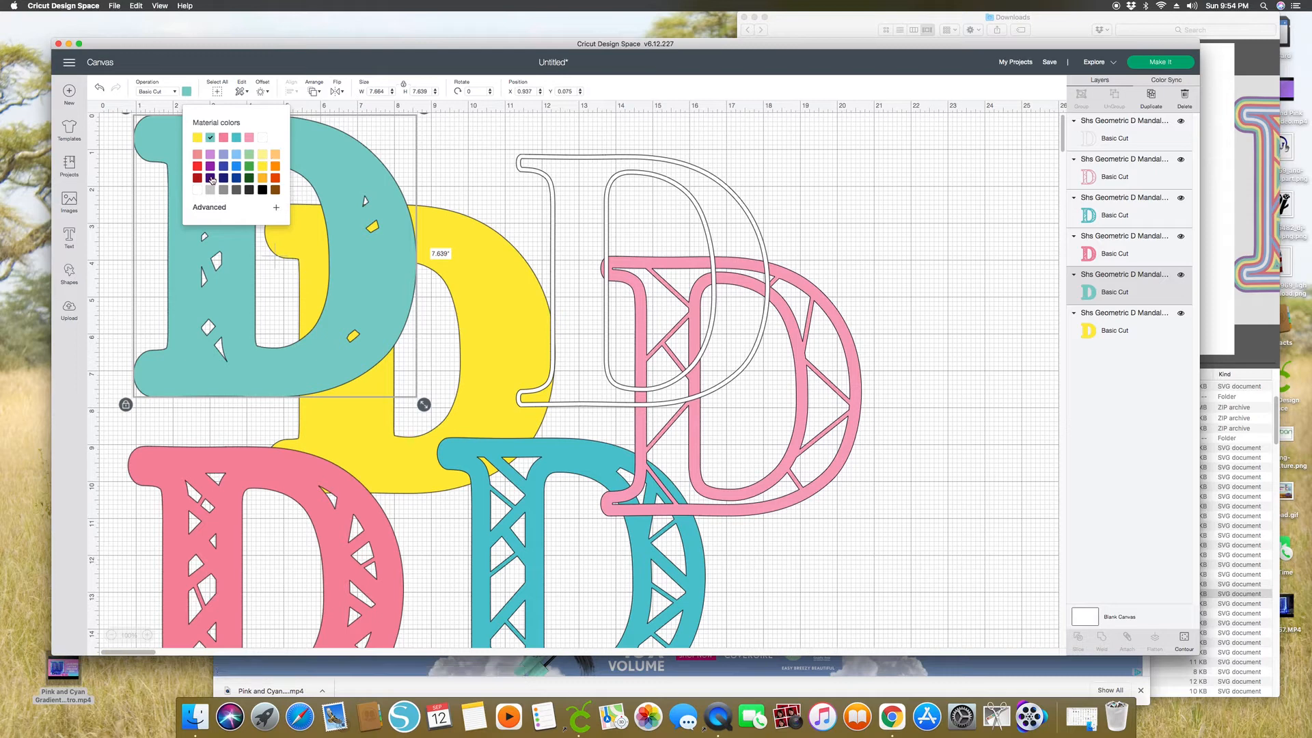
left_click(250, 169)
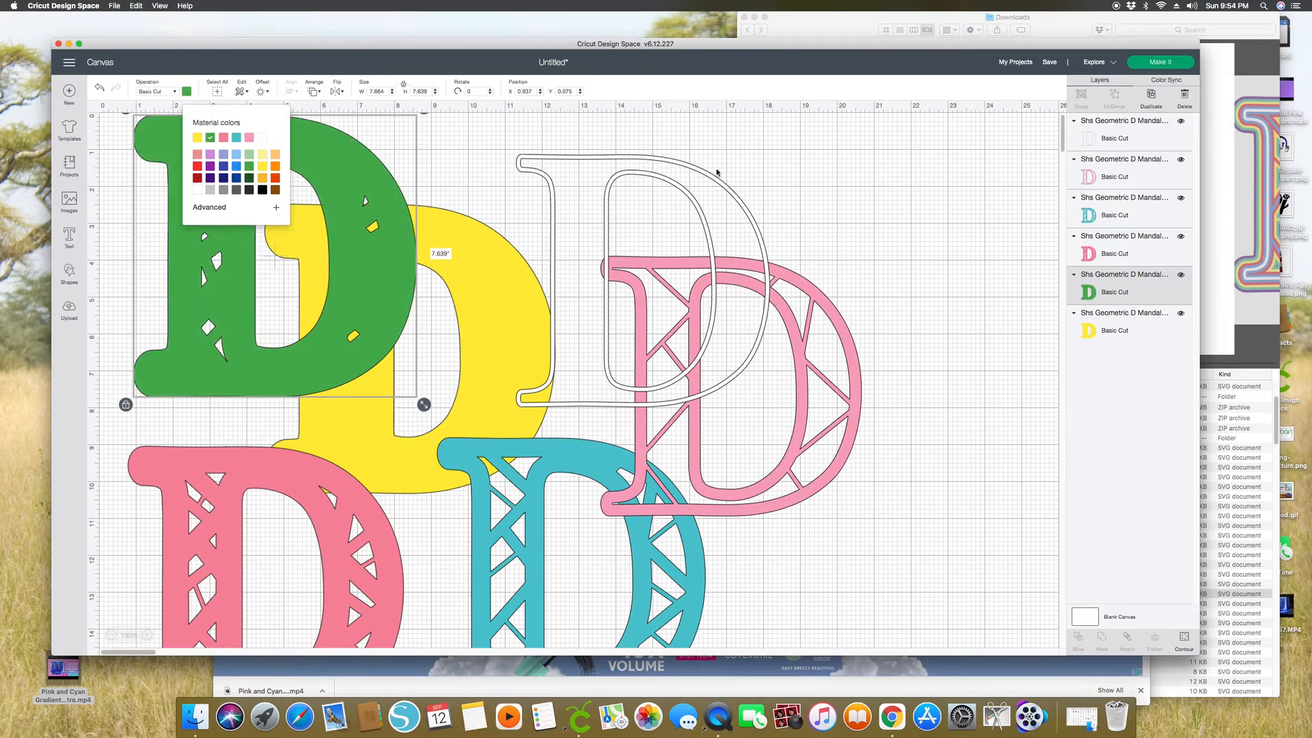
Recolor the third D layer from the back orange and the fourth one dark blue.
left_click(1116, 262)
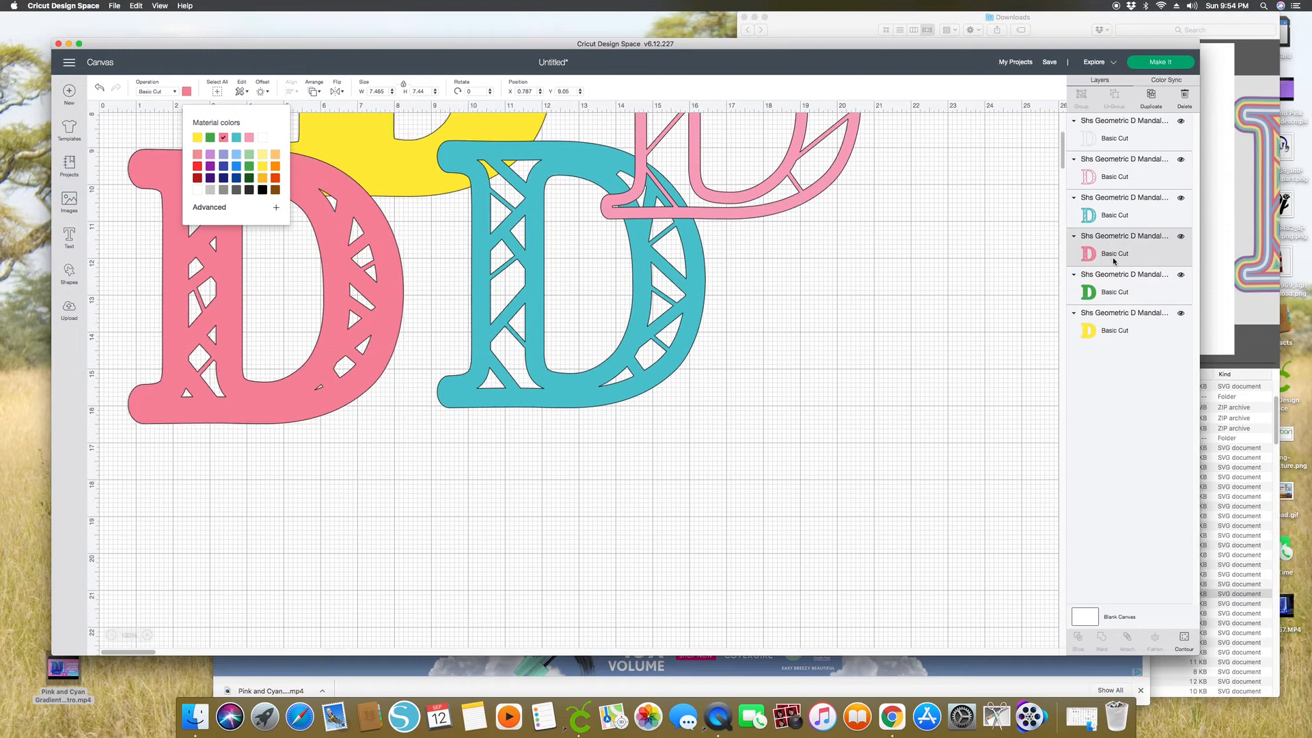
scroll(865, 476, "up", 10)
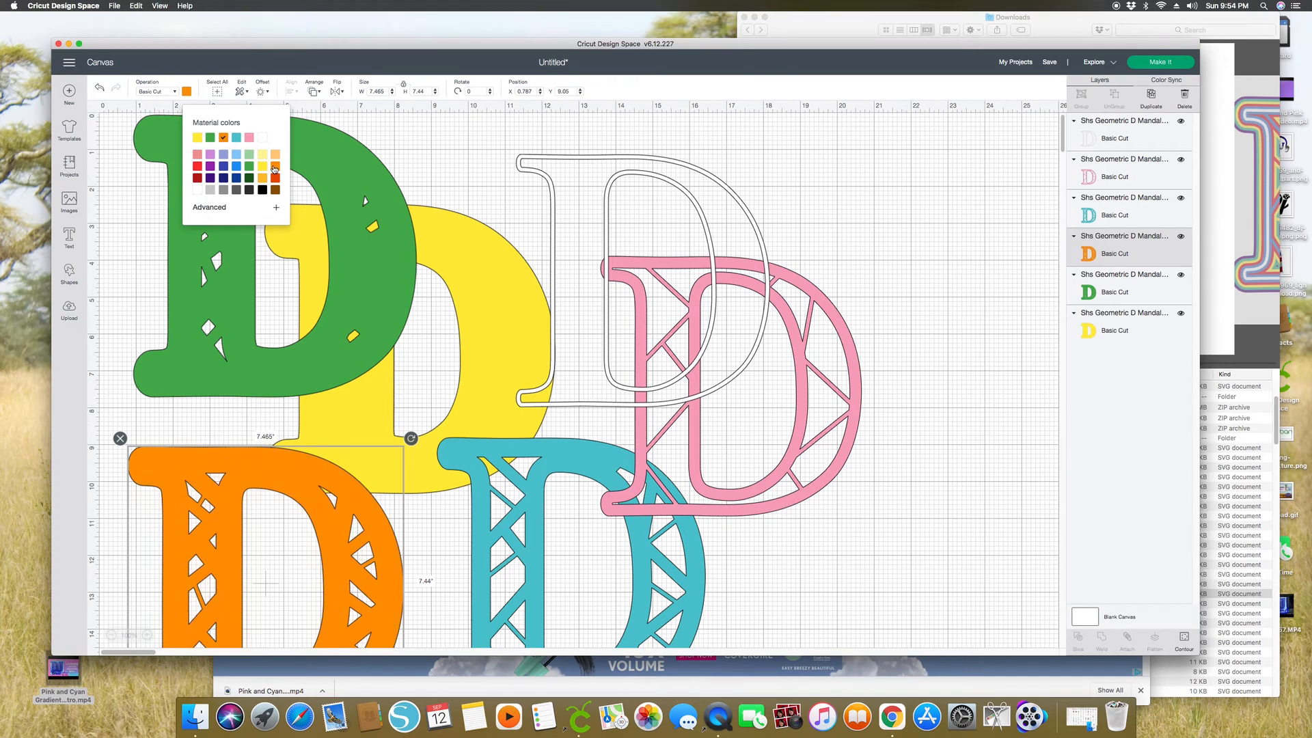
left_click(1104, 221)
scroll(611, 408, "up", 5)
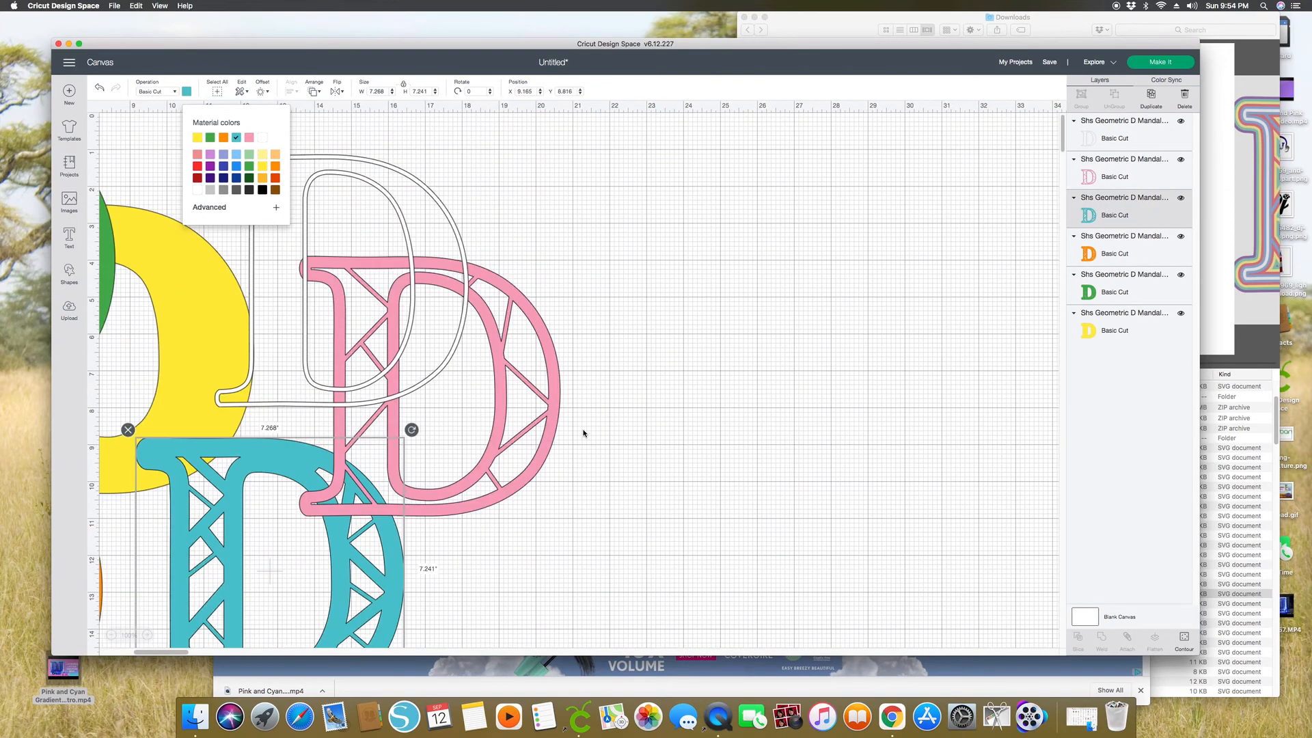
left_click(238, 179)
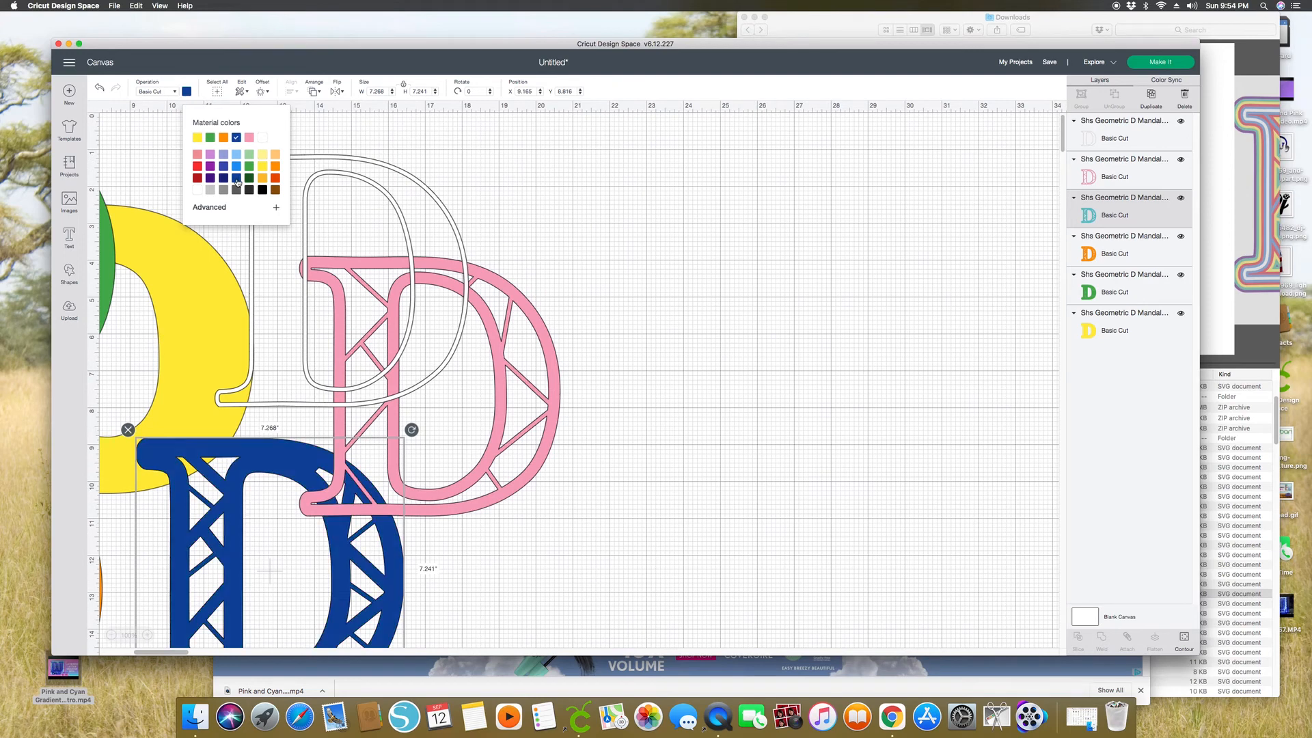
Recolor the light pink D layer red-orange, then check the white top layer and clear the selection.
left_click(1121, 167)
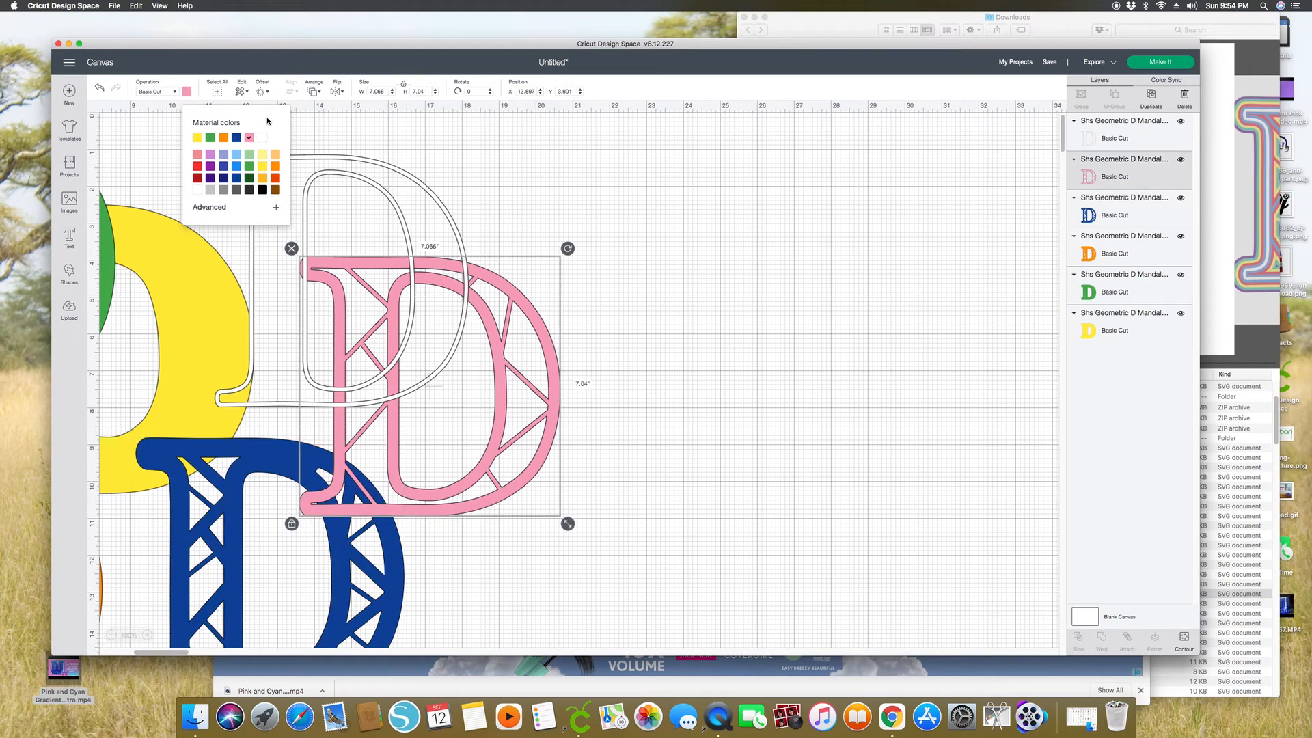
left_click(276, 178)
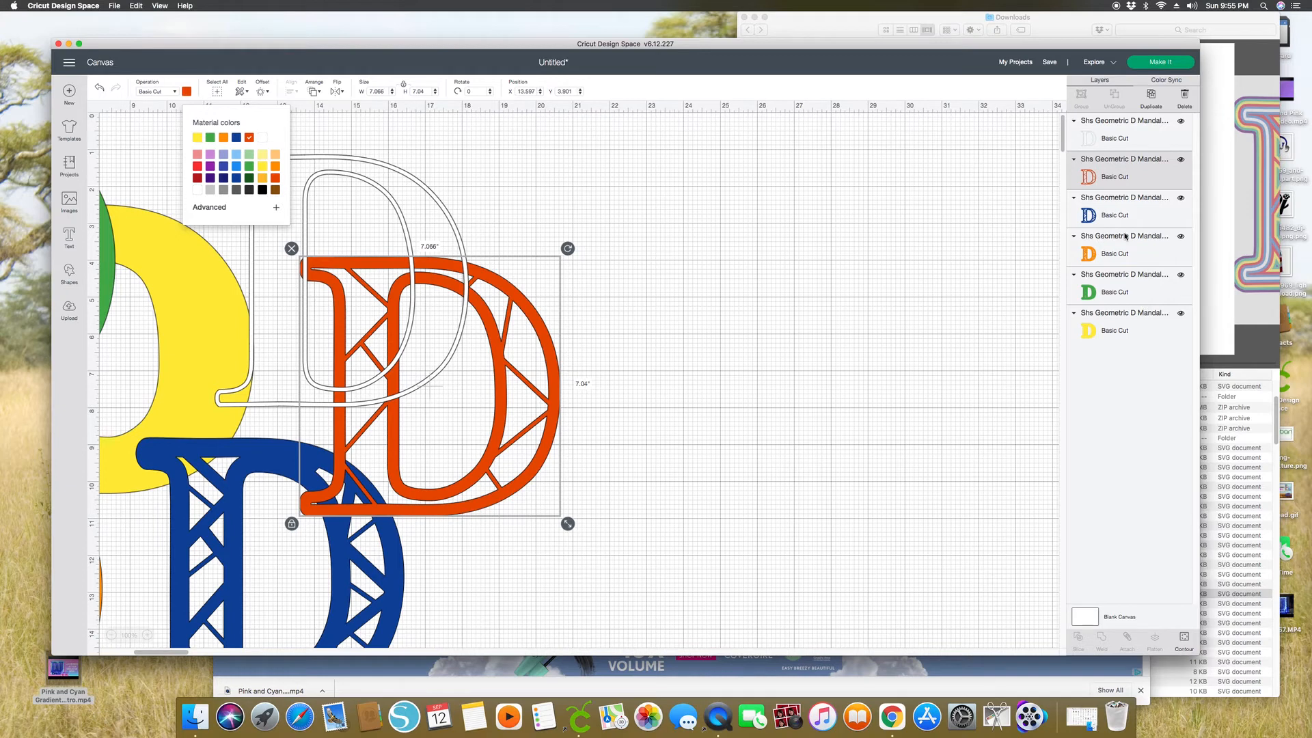
left_click(1112, 132)
left_click(821, 416)
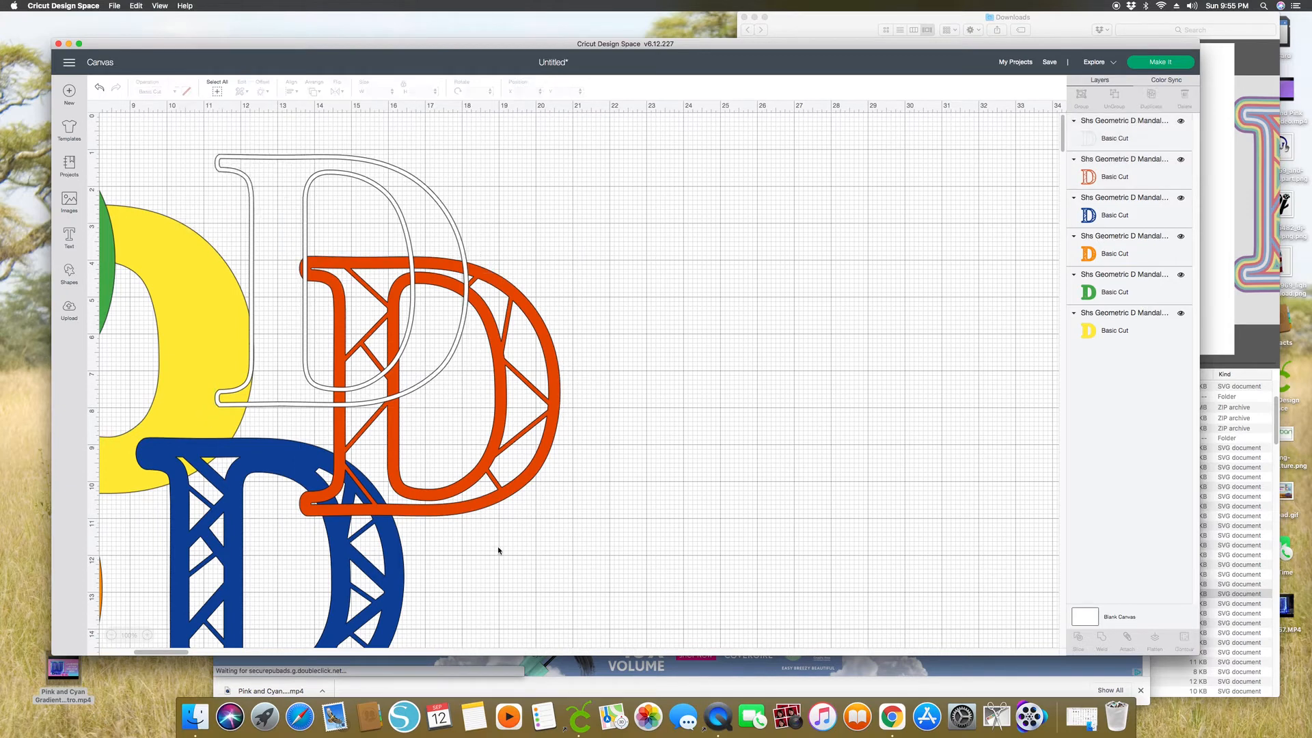
Select all six D layers on the canvas and align them to a common center so they stack.
left_click(127, 652)
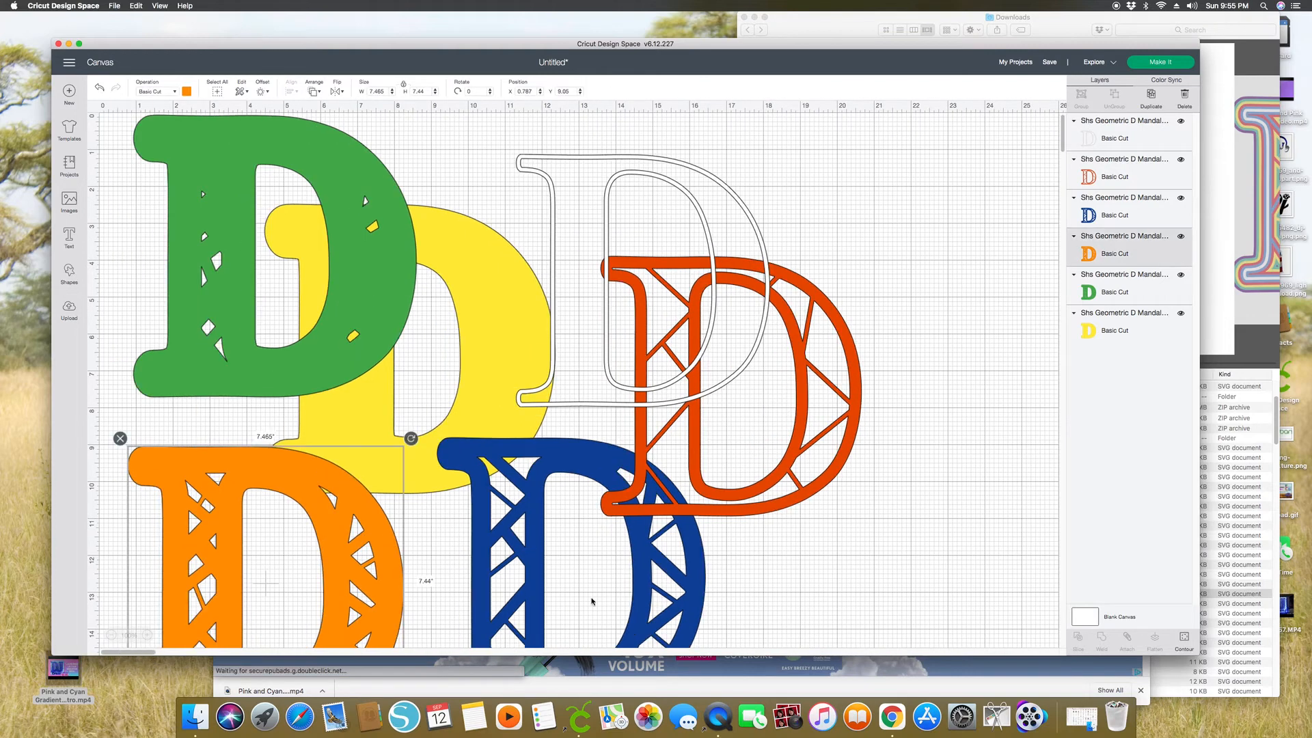
left_click_drag(829, 616, 104, 268)
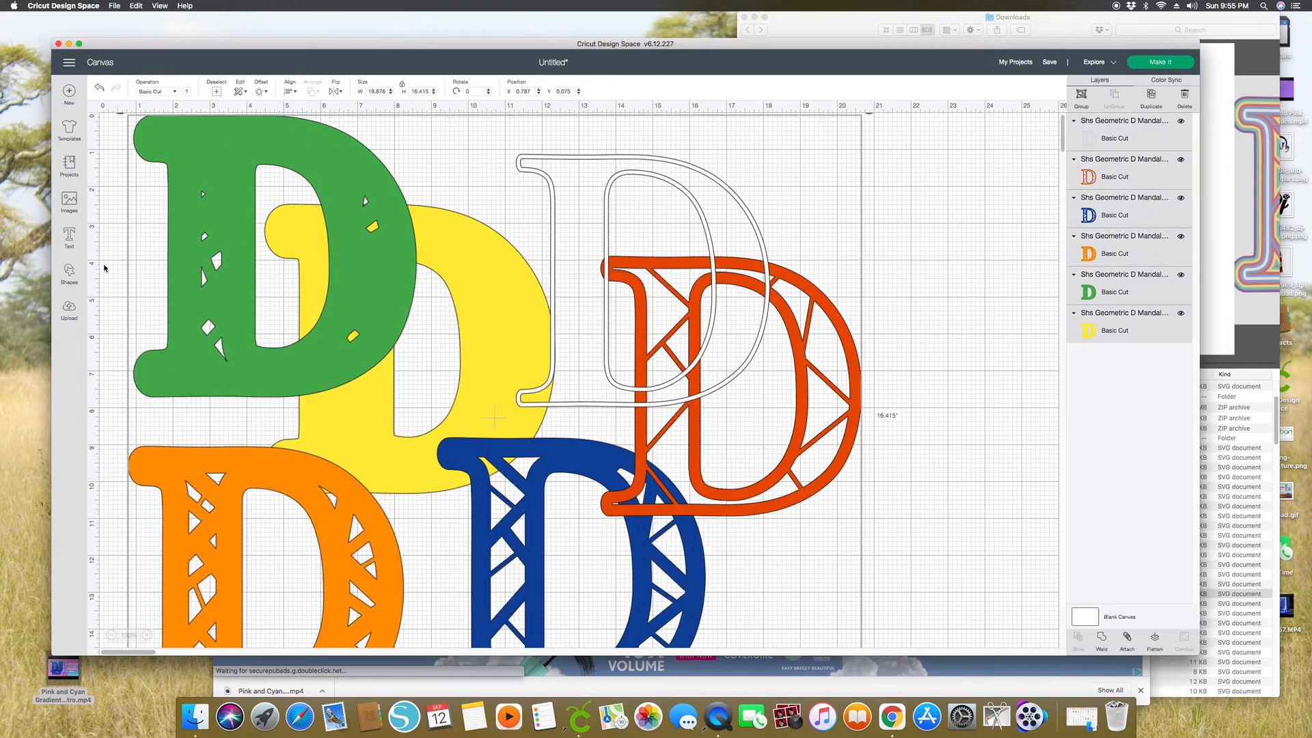
left_click(293, 92)
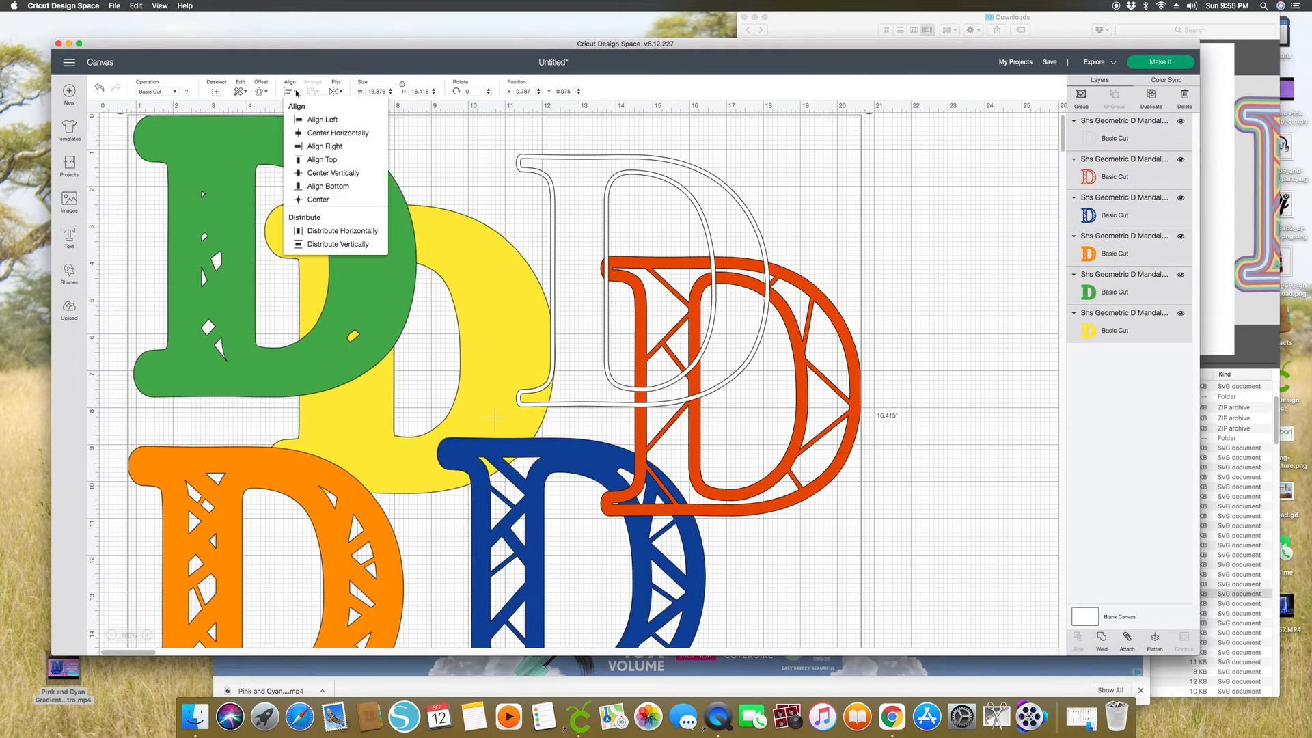
left_click(310, 199)
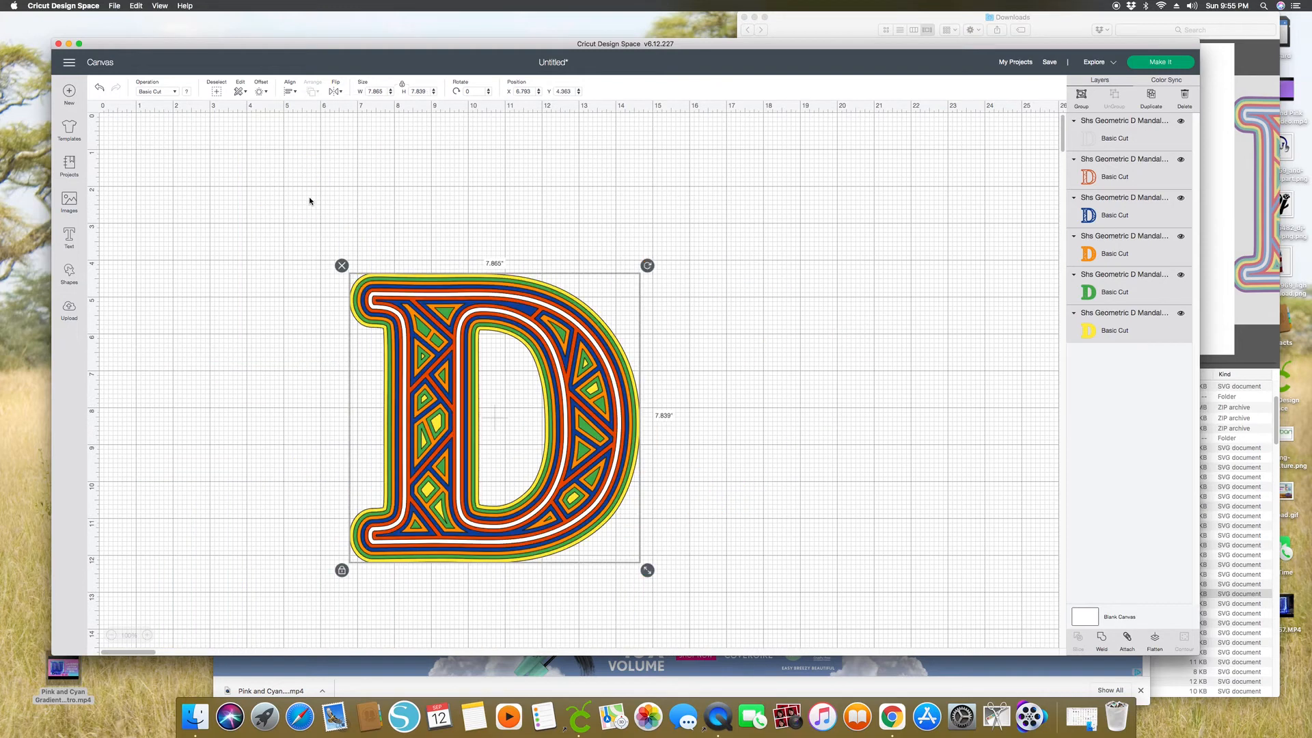
left_click(811, 301)
mouse_move(598, 401)
left_mouse_down()
mouse_move(598, 331)
mouse_move(599, 403)
left_mouse_up()
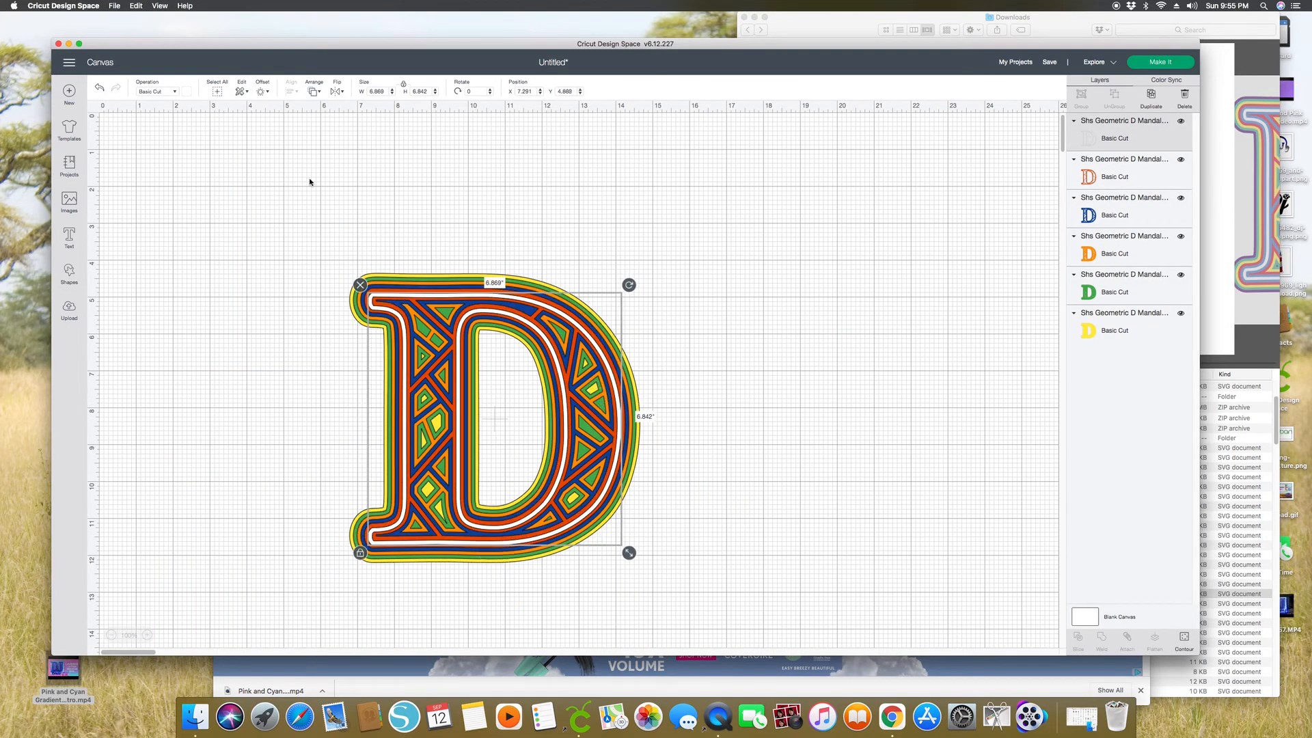
left_click(100, 88)
Group all six stacked D layers and move the grouped letter higher on the canvas.
left_click_drag(713, 579, 399, 313)
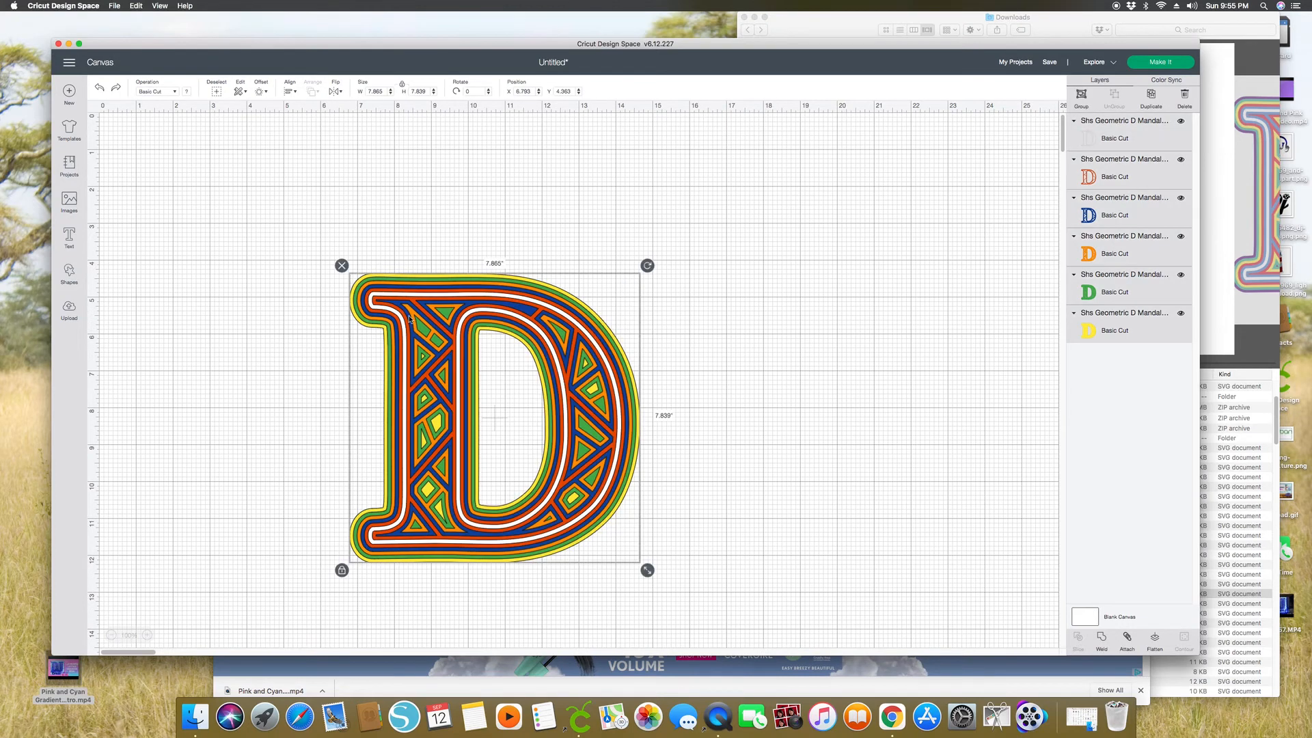
left_click(1081, 95)
left_click_drag(565, 380, 504, 258)
left_click(767, 521)
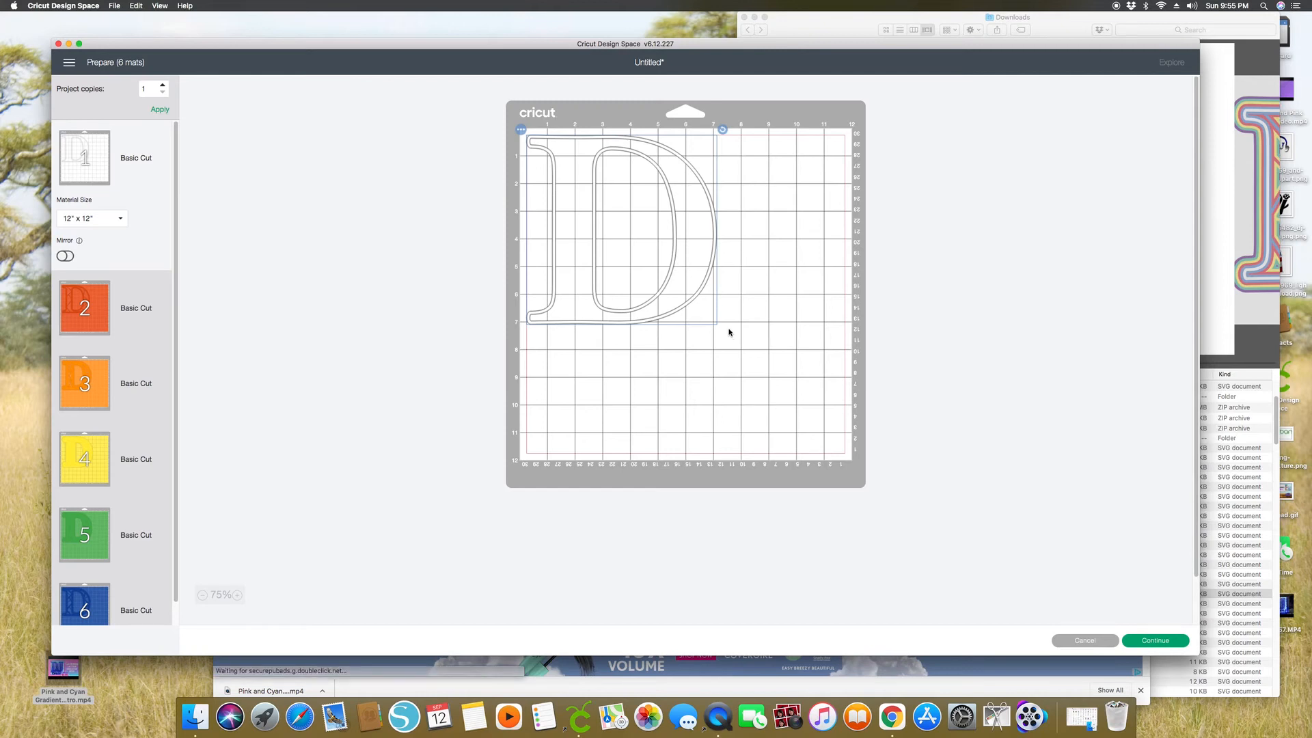
Shift the white D slightly inward from the corner of the first cutting mat and continue to the material setup.
left_click_drag(683, 205, 689, 210)
left_click(750, 354)
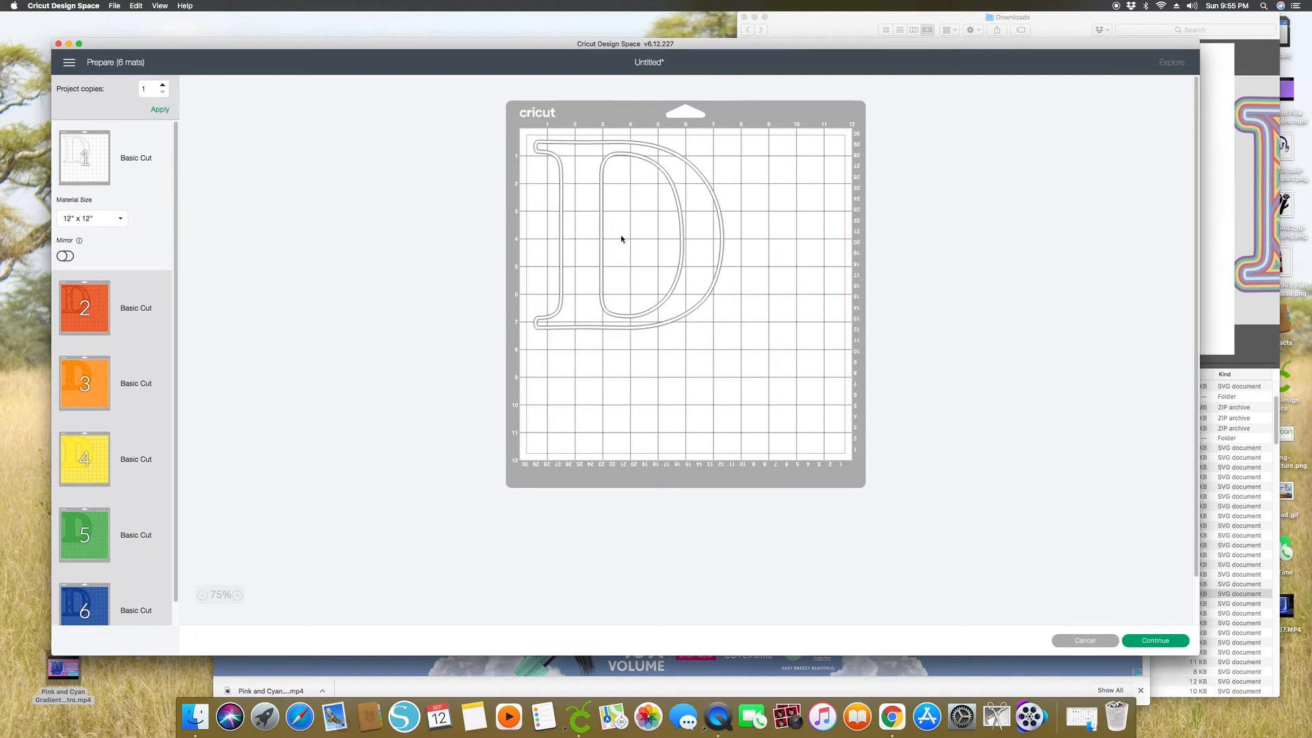
left_click(1164, 638)
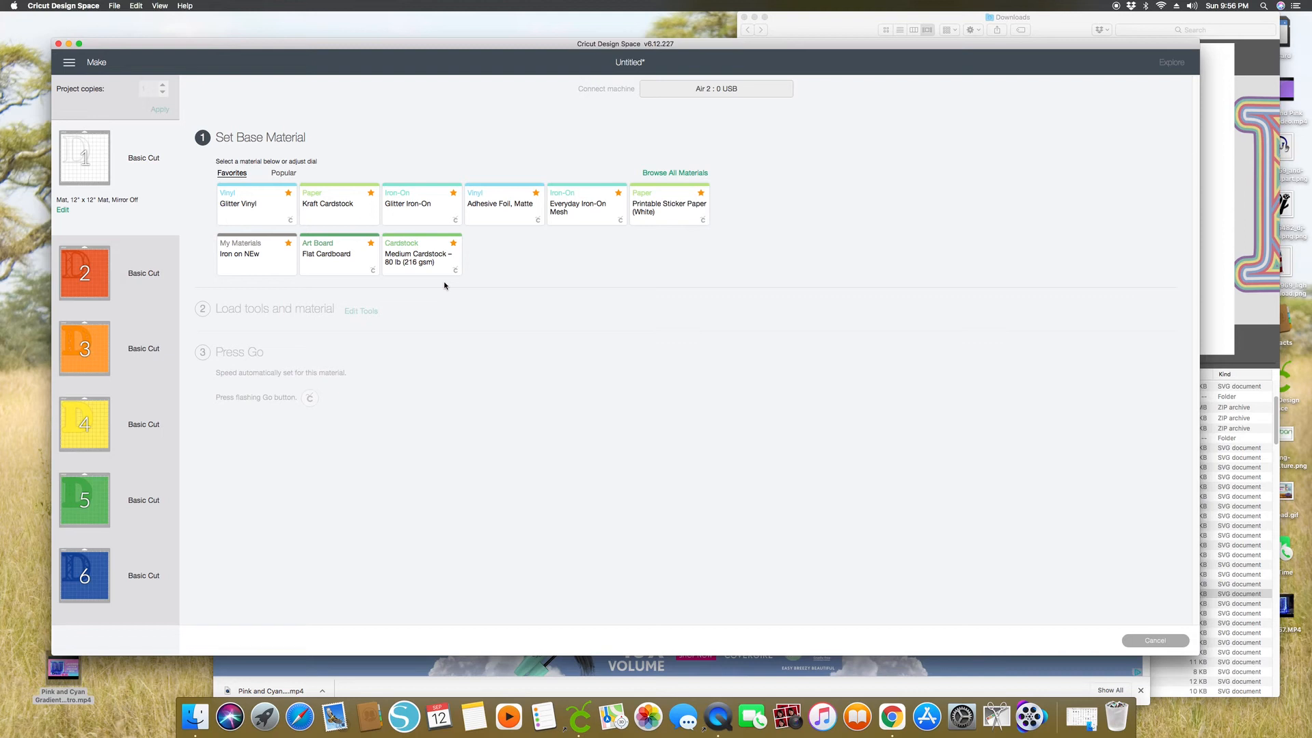
Set the base material to Medium Cardstock – 80 lb (216 gsm) with the pressure at More.
left_click(434, 260)
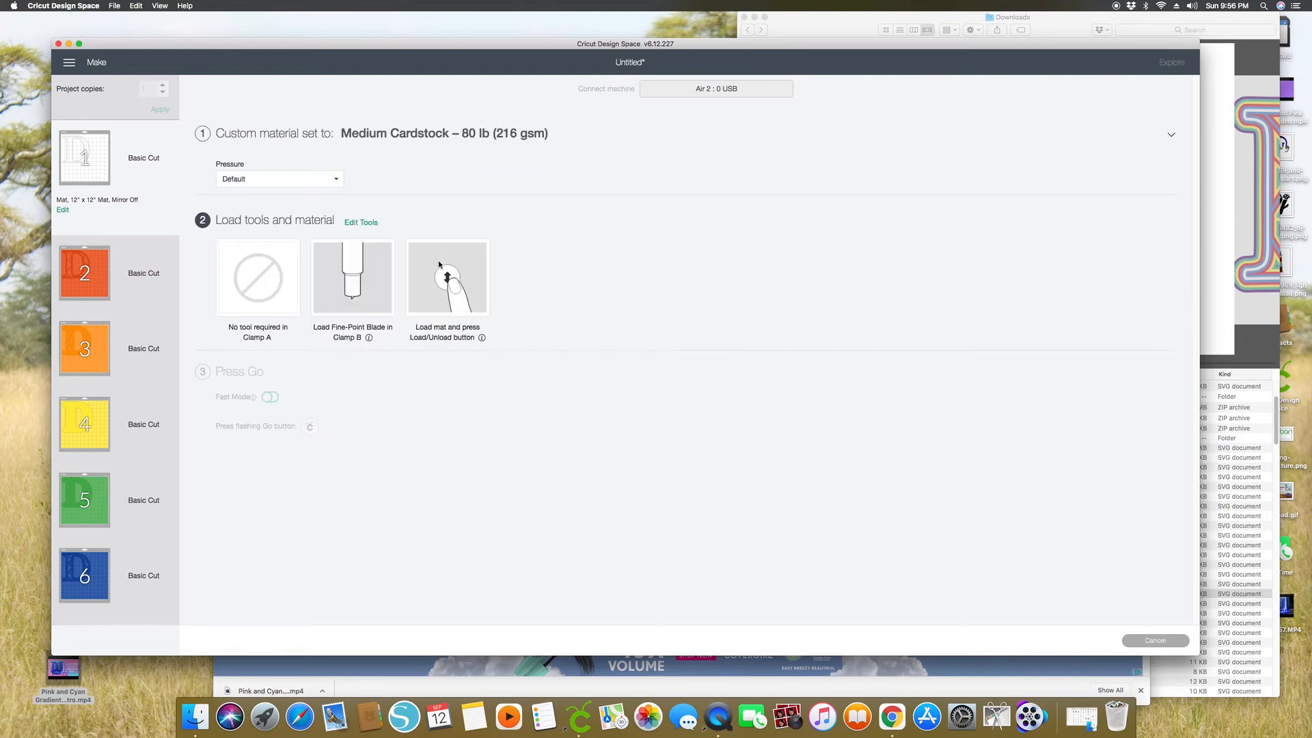
left_click(247, 179)
left_click(244, 196)
Minimize the Downloads, Cricut Design Space and browser windows to clear the desktop.
left_click(817, 30)
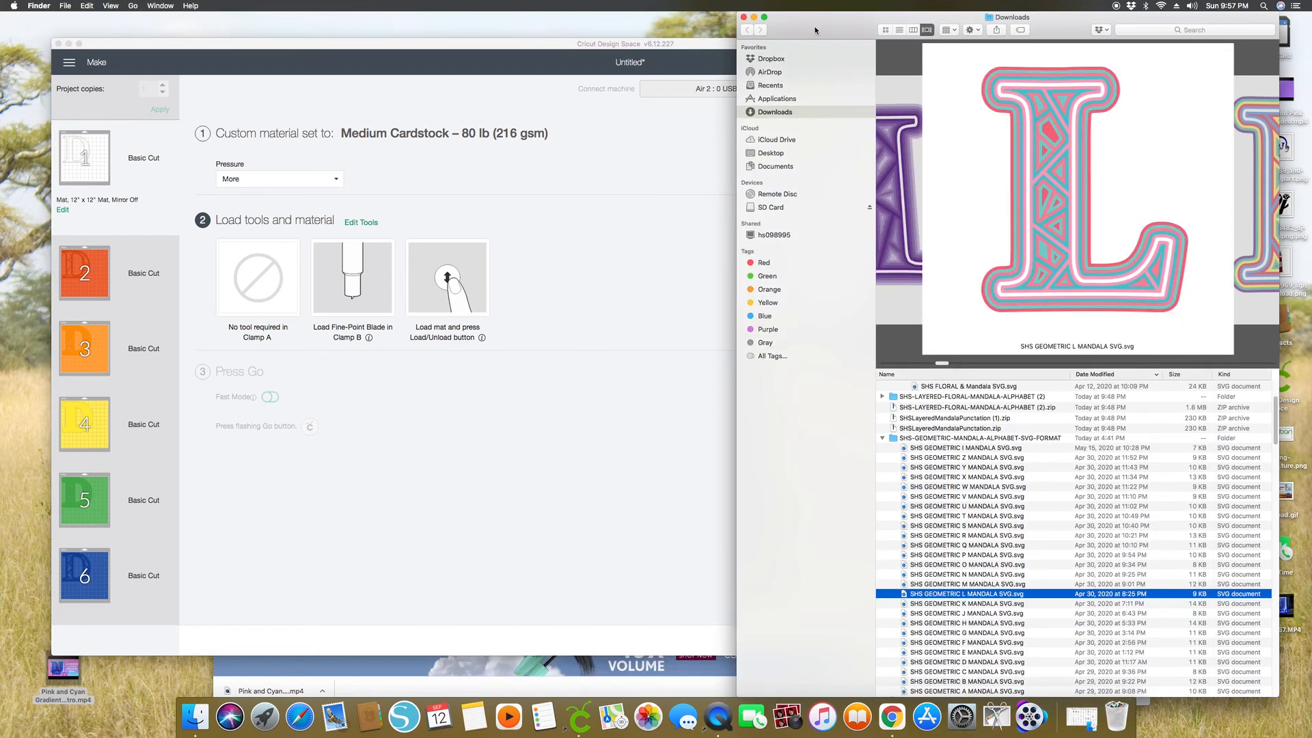
left_click(754, 17)
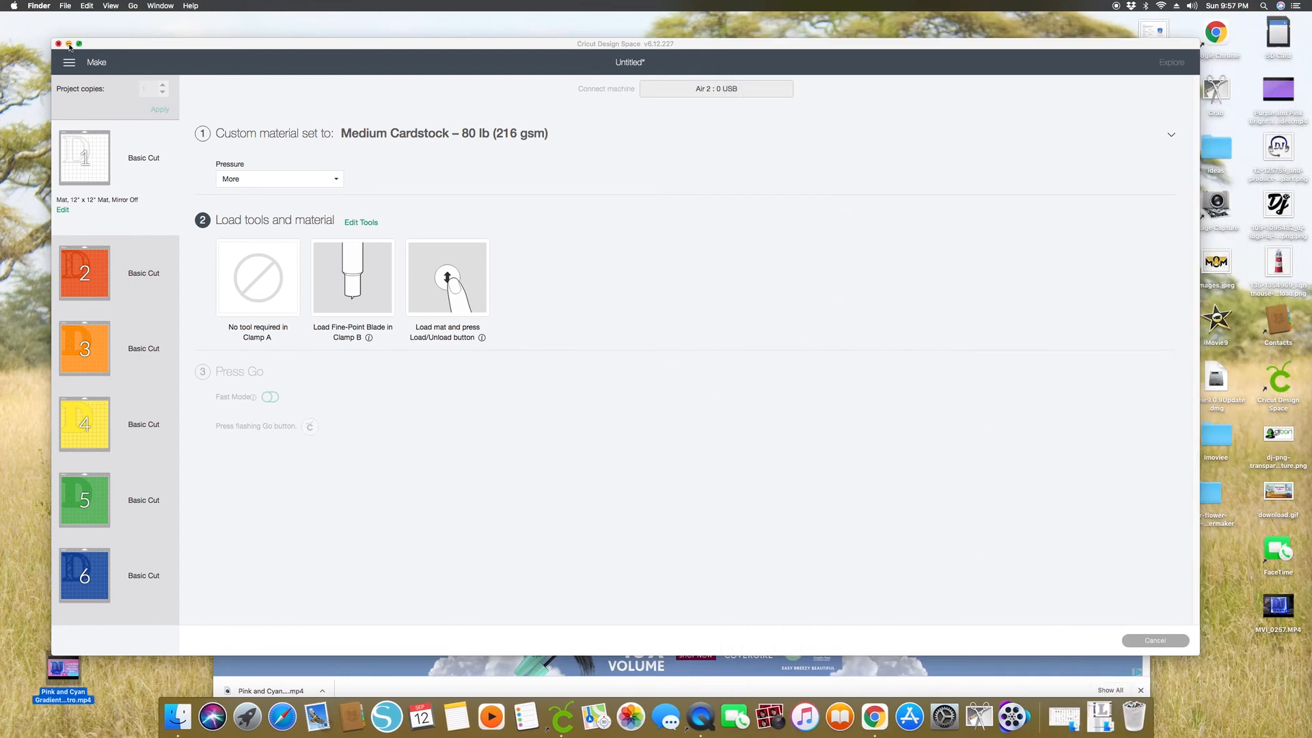
left_click(69, 43)
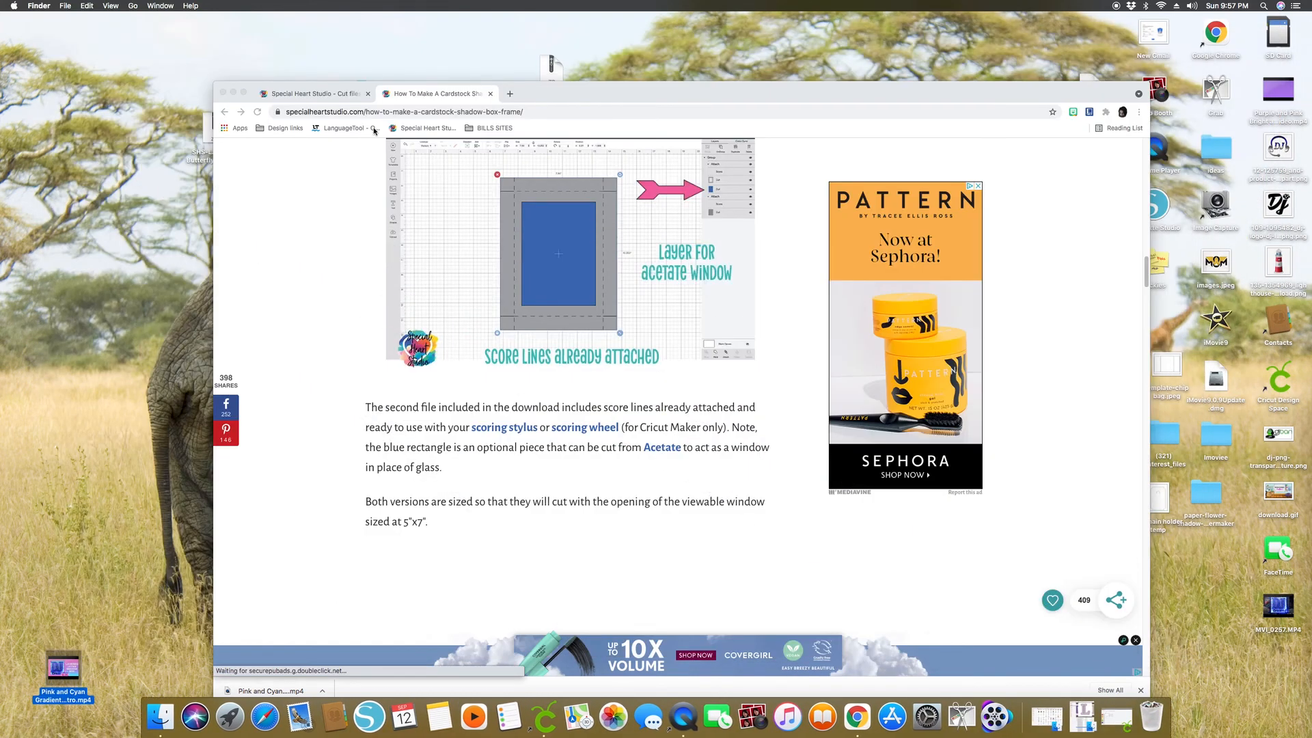
left_click(233, 92)
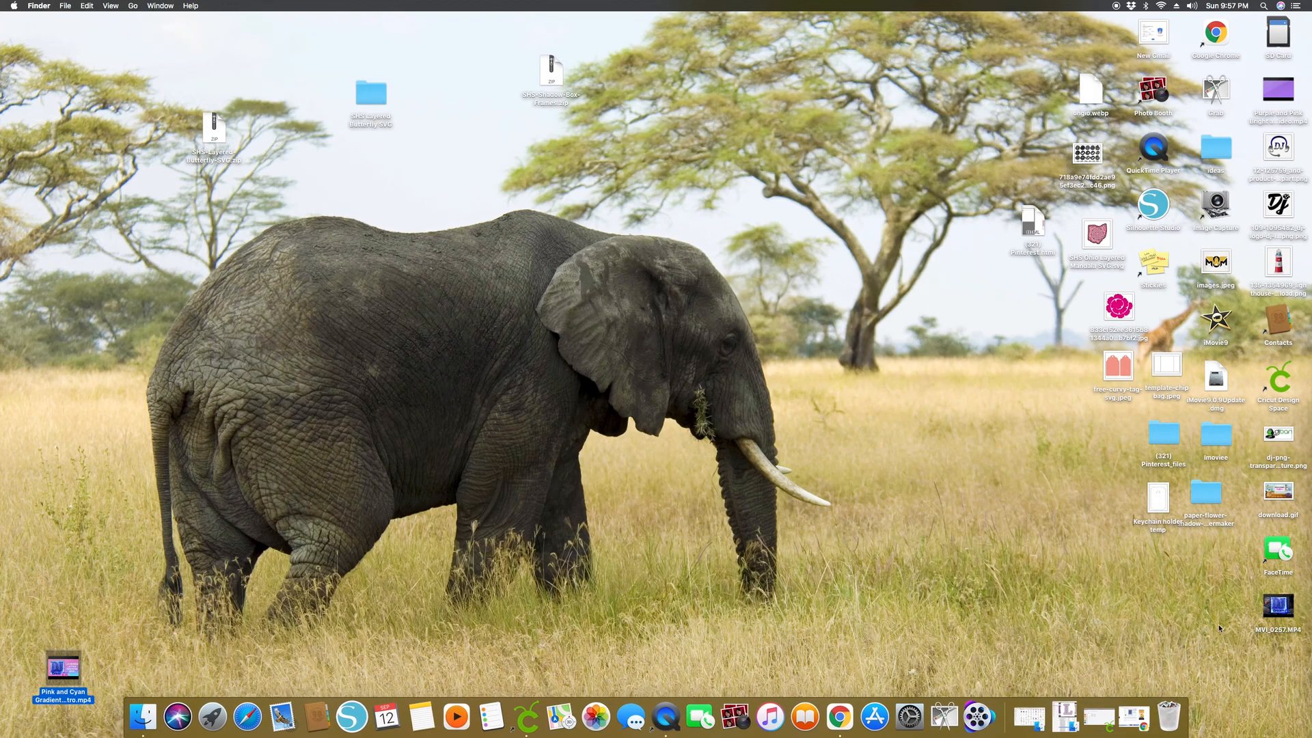
Open MVI_0257.MP4 from the desktop in QuickTime Player, lower its volume and play the finished shadow box video.
left_click_drag(1279, 605, 749, 338)
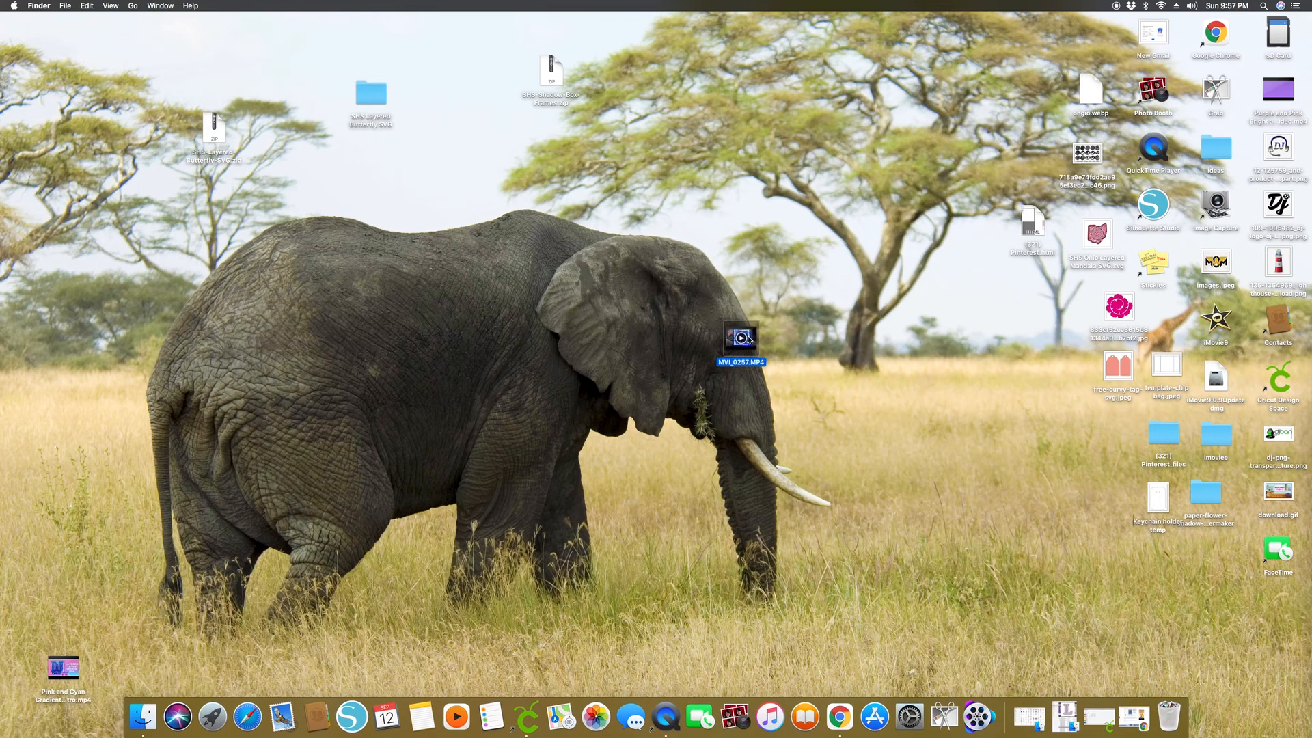
double_click(742, 338)
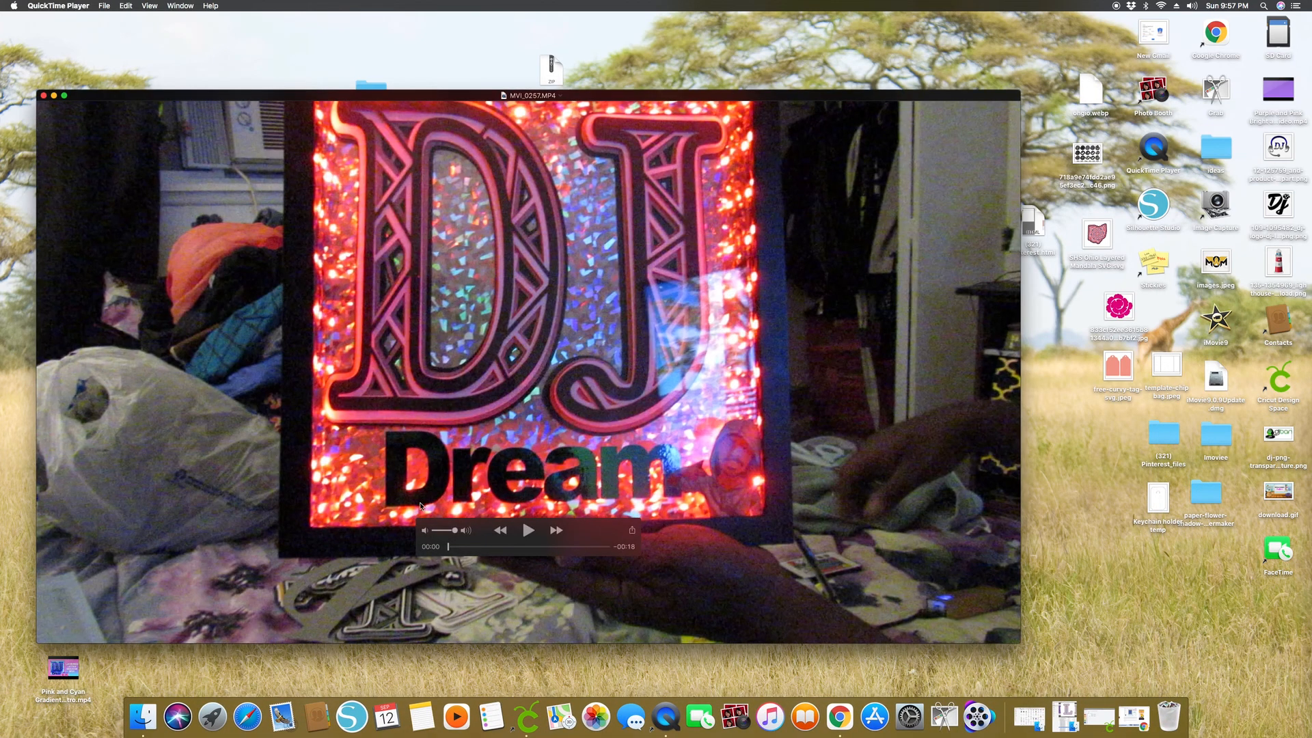
left_click_drag(454, 530, 435, 530)
left_click(529, 530)
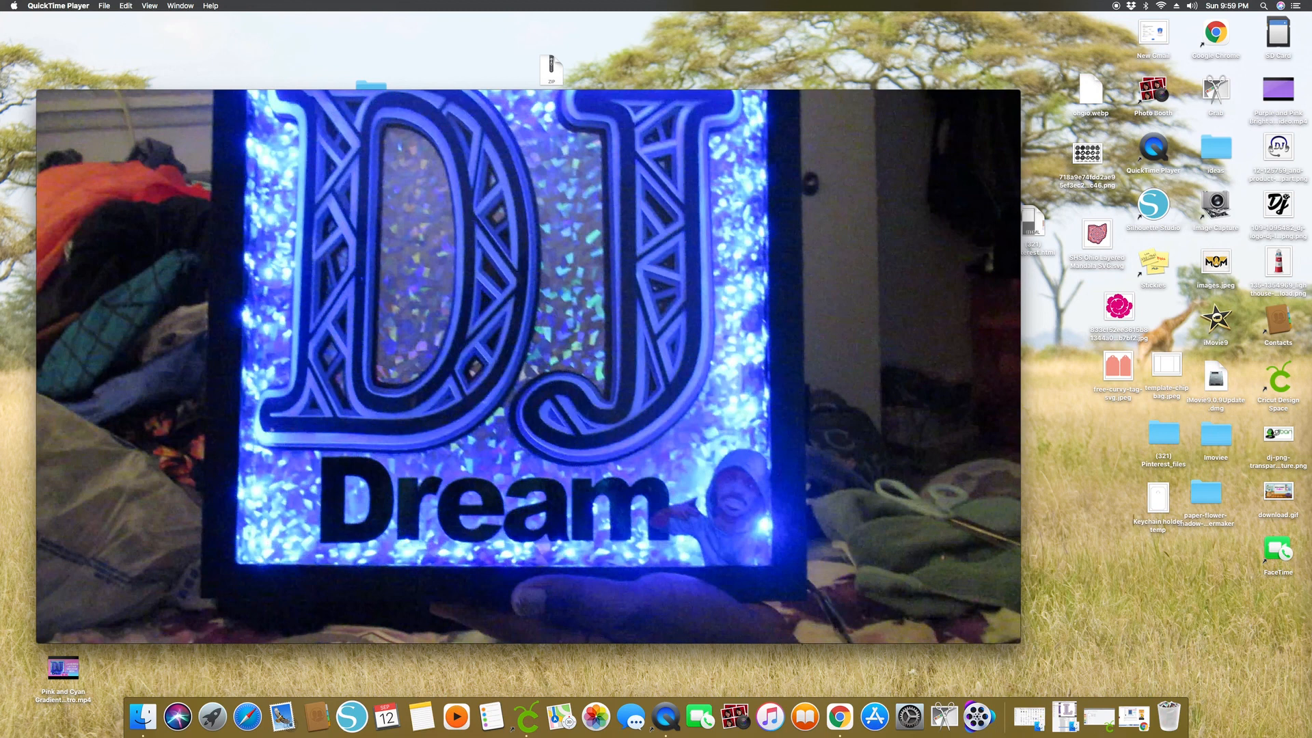
mouse_move(816, 401)
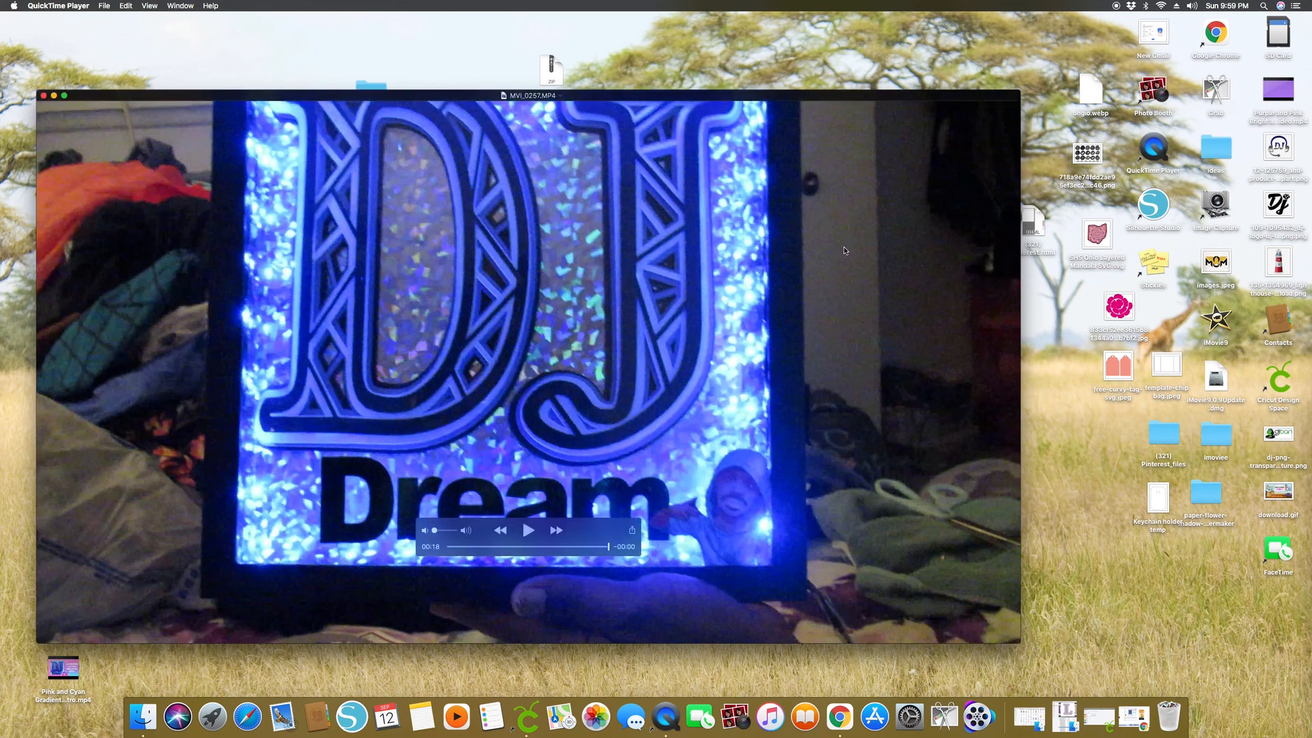